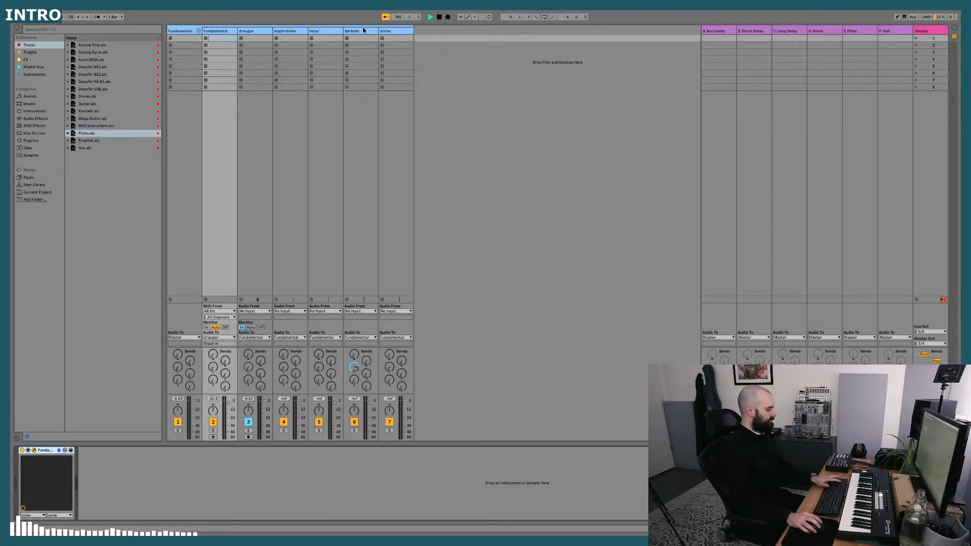
- Place the Fundamental synth window over the session view and change the mode option in its trigger section
{"action": "key", "text": "F11"}
{"action": "left_click_drag", "start_coordinate": [235, 43], "coordinate": [523, 88]}
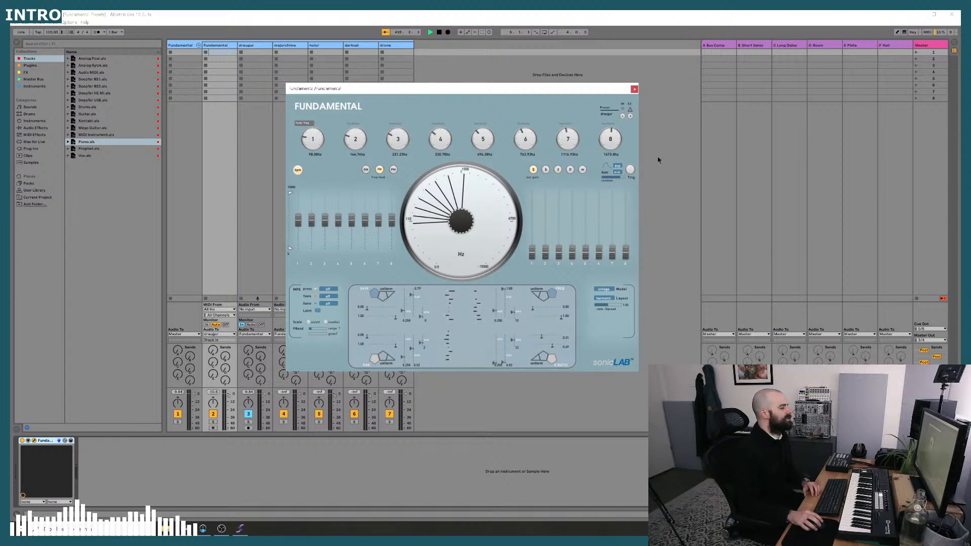
{"action": "left_click", "coordinate": [616, 172]}
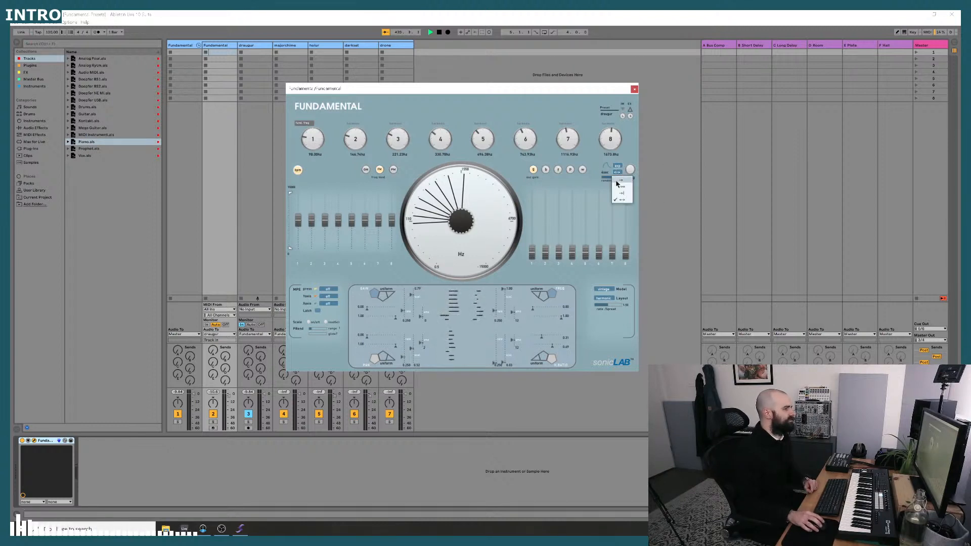
{"action": "left_click", "coordinate": [617, 184]}
- Lower the oscillator gain faders, including oscillator 7, to zero
{"action": "left_click_drag", "start_coordinate": [546, 215], "coordinate": [545, 317]}
{"action": "left_click_drag", "start_coordinate": [558, 216], "coordinate": [560, 318]}
{"action": "left_click_drag", "start_coordinate": [570, 216], "coordinate": [572, 260]}
{"action": "left_click_drag", "start_coordinate": [586, 217], "coordinate": [597, 286]}
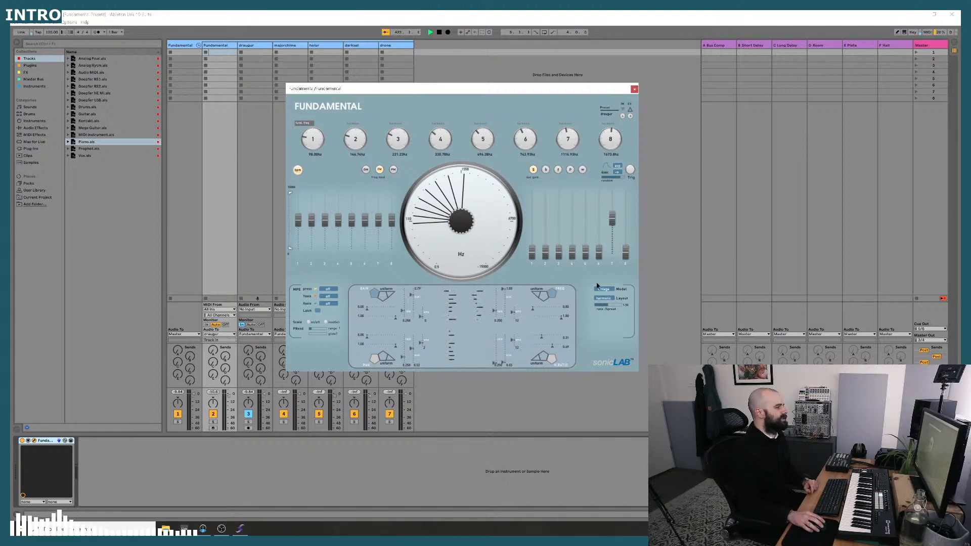
{"action": "left_click_drag", "start_coordinate": [613, 221], "coordinate": [610, 299]}
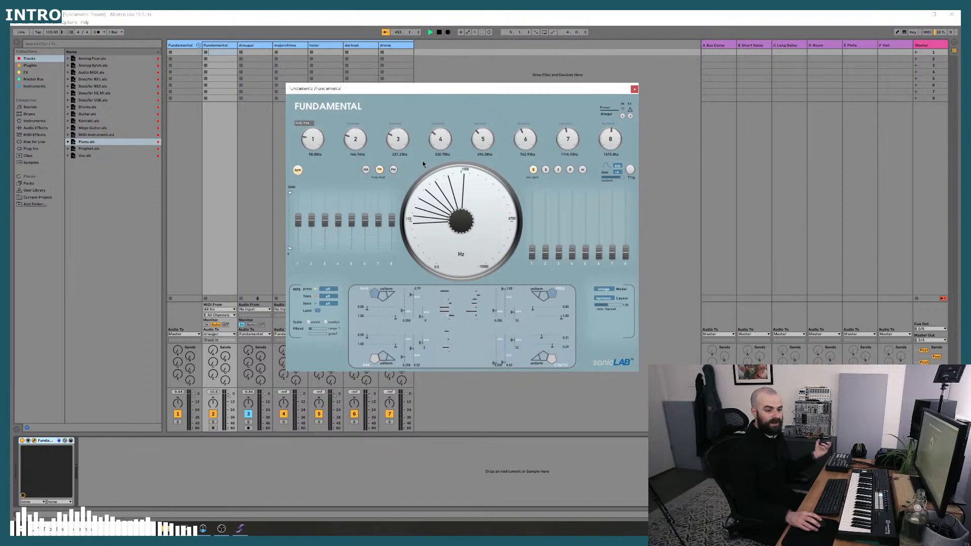
- Switch to OBS, return to the Ableton Live session and leave its full-screen view
{"action": "left_click", "coordinate": [222, 530]}
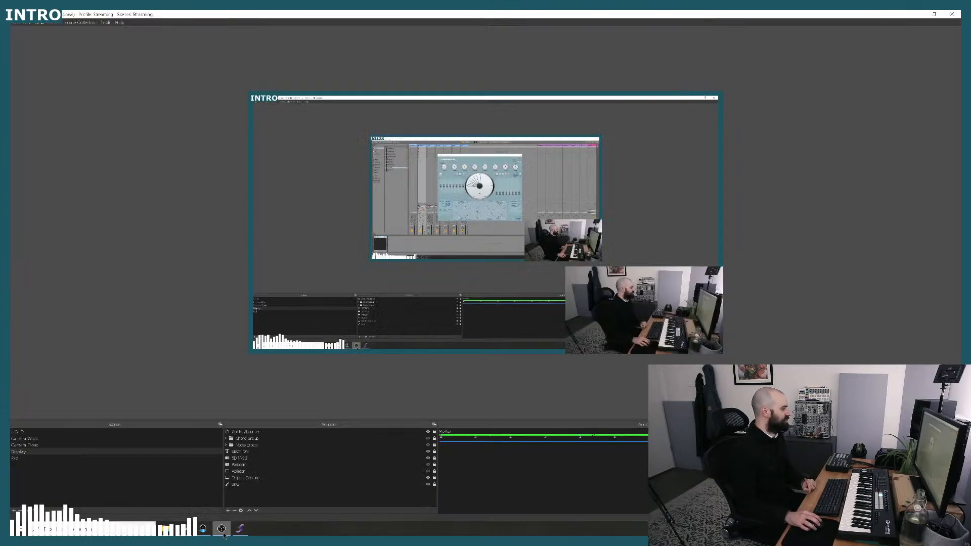
{"action": "left_click", "coordinate": [240, 528]}
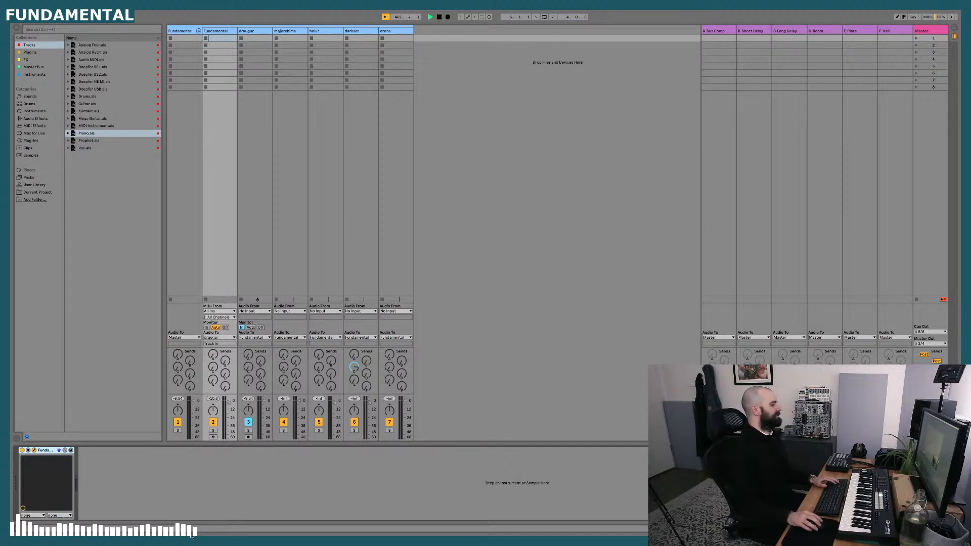
{"action": "key", "text": "F11"}
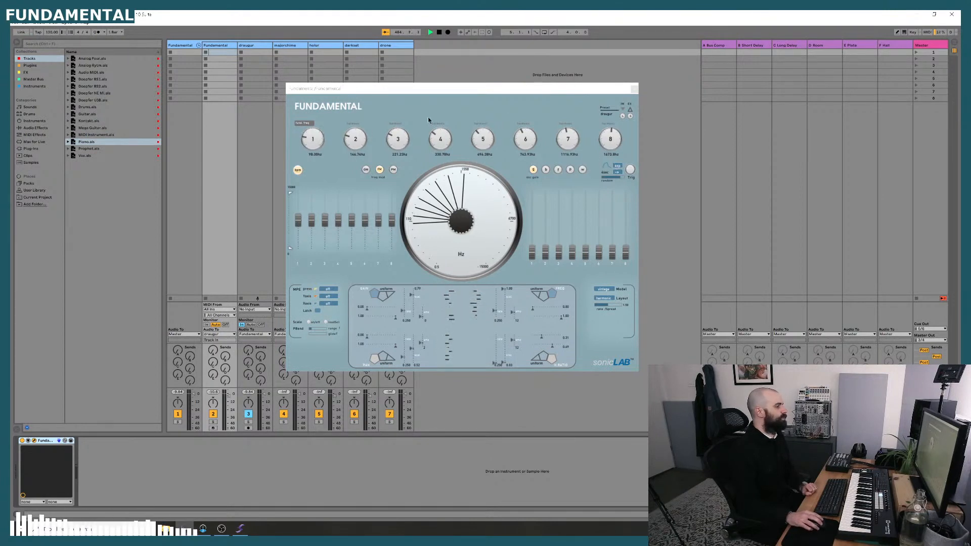
- Turn on the synth's Trig control and set the modulation faders to gain mod
{"action": "left_click", "coordinate": [631, 171]}
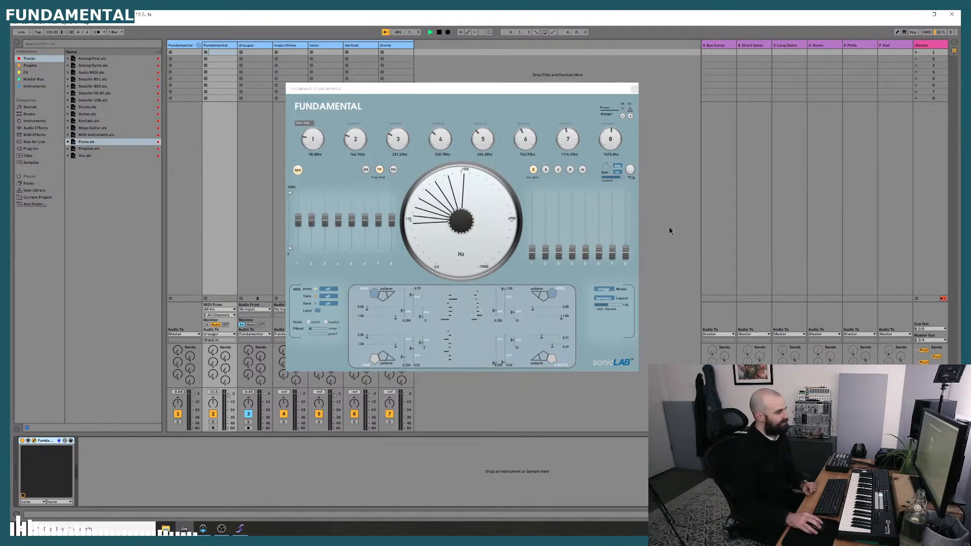
{"action": "left_click", "coordinate": [629, 170]}
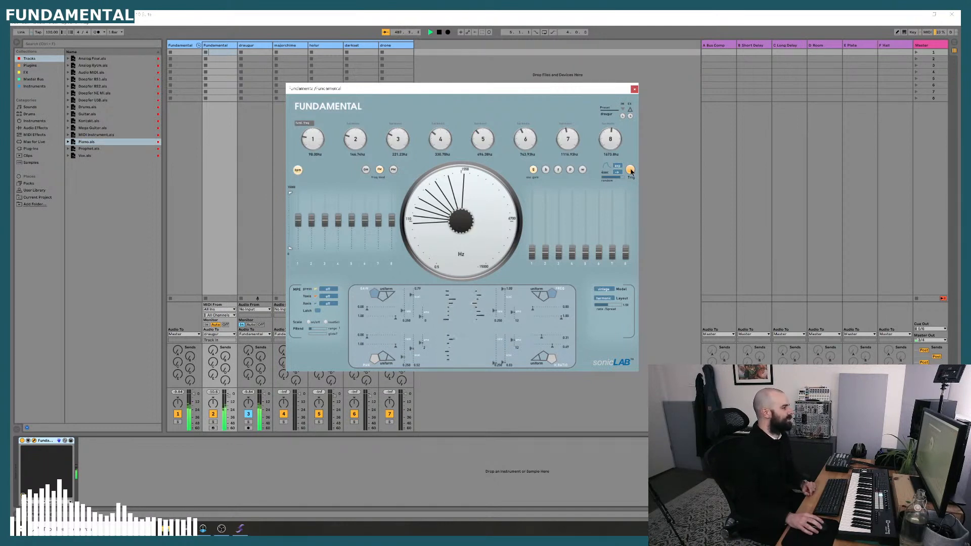
{"action": "left_click", "coordinate": [365, 171]}
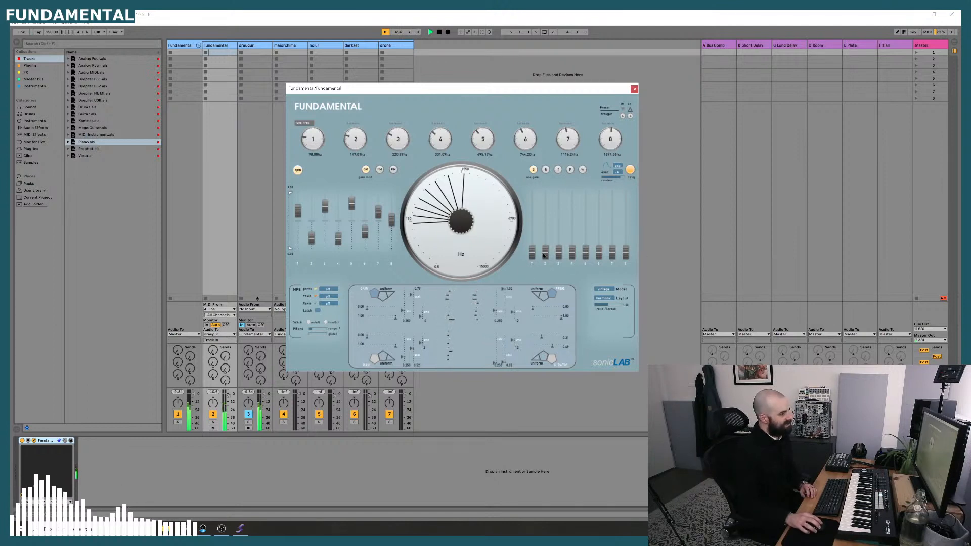
- Audition the oscillators one by one through their gain faders, leaving oscillators 2 to 5 at maximum and the others at zero
{"action": "left_click_drag", "start_coordinate": [530, 256], "coordinate": [534, 210]}
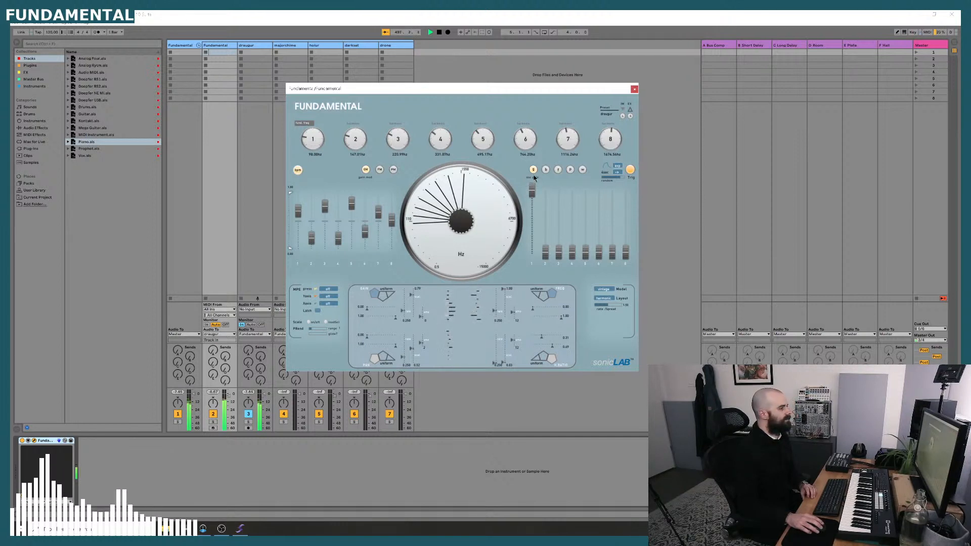
{"action": "left_click_drag", "start_coordinate": [534, 178], "coordinate": [534, 271]}
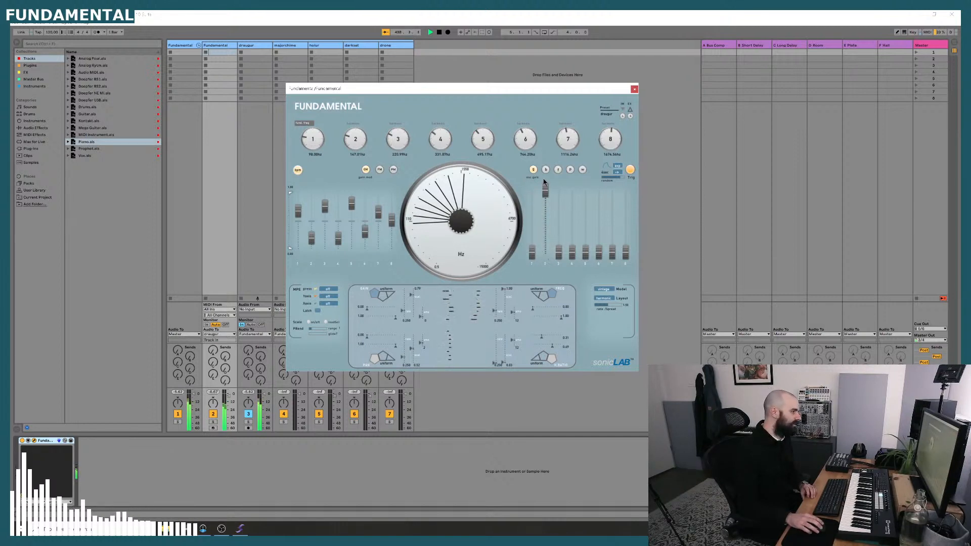
{"action": "left_click_drag", "start_coordinate": [557, 246], "coordinate": [560, 169]}
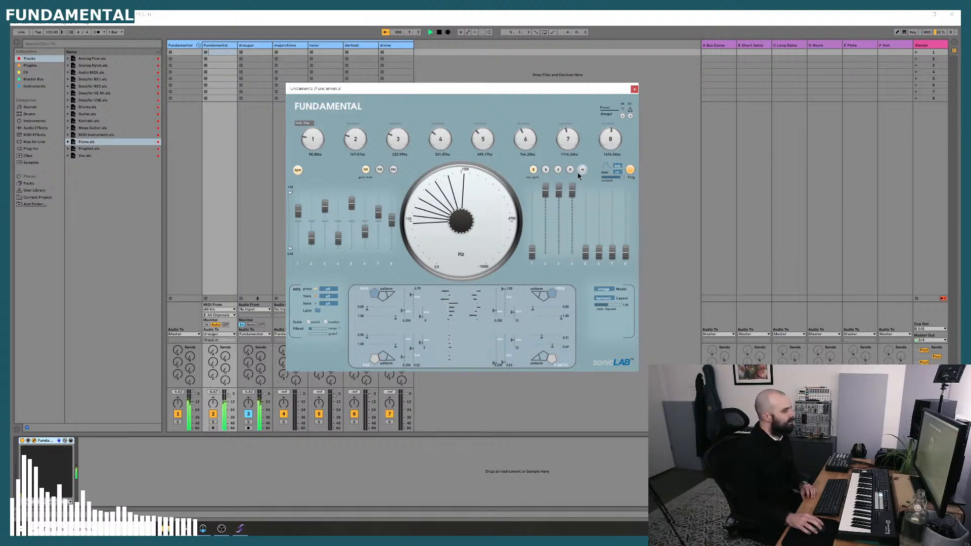
{"action": "left_click_drag", "start_coordinate": [586, 253], "coordinate": [585, 176]}
{"action": "left_click_drag", "start_coordinate": [597, 253], "coordinate": [595, 182]}
{"action": "left_click_drag", "start_coordinate": [613, 258], "coordinate": [610, 290]}
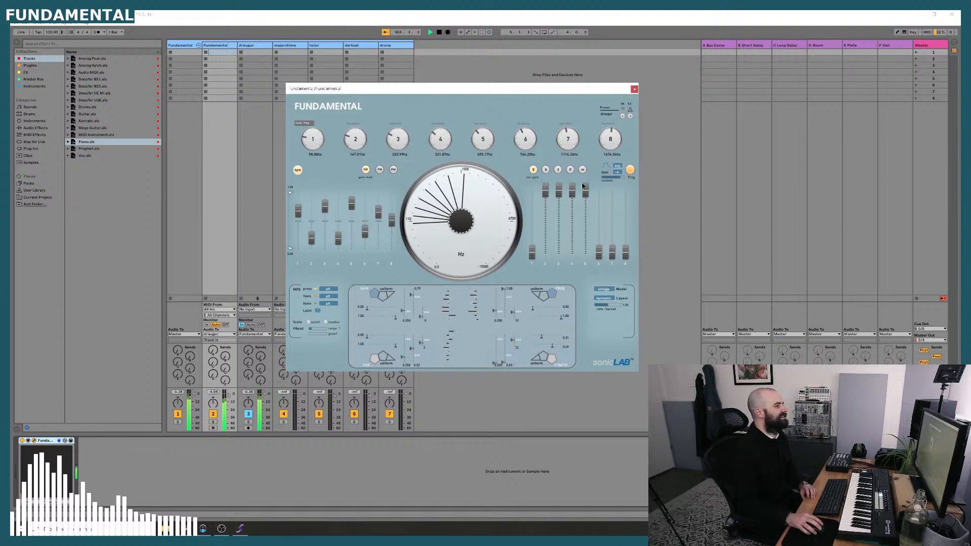
- Bring the raised oscillator gain faders back down to zero
{"action": "left_click_drag", "start_coordinate": [573, 189], "coordinate": [575, 280]}
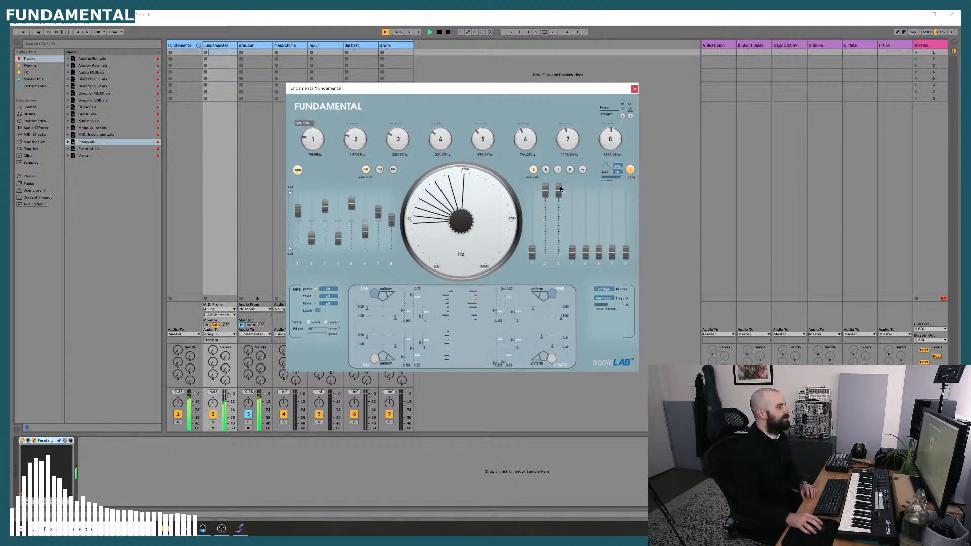
{"action": "left_click_drag", "start_coordinate": [560, 189], "coordinate": [559, 273]}
{"action": "left_click_drag", "start_coordinate": [546, 193], "coordinate": [541, 263]}
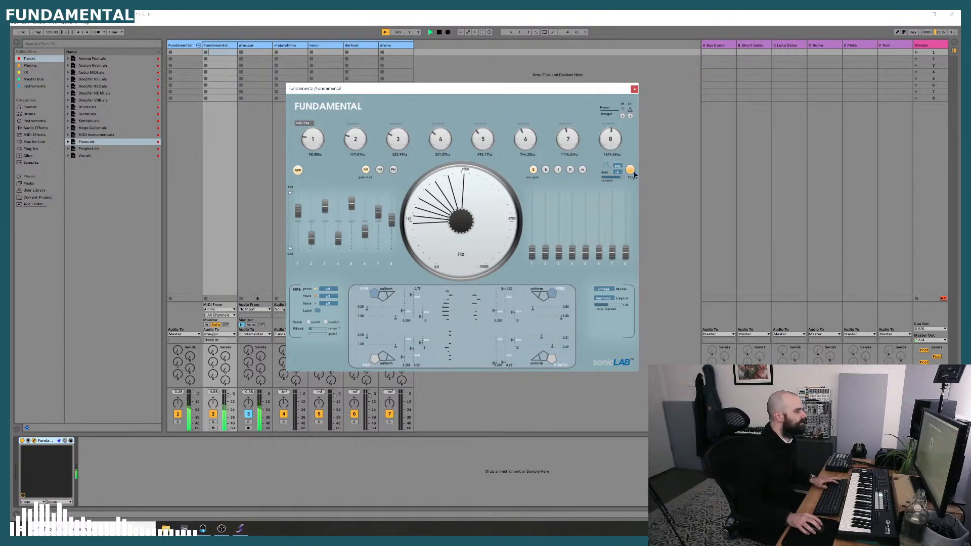
- Load a preset bank file into Fundamental and display its list of presets
{"action": "left_click", "coordinate": [623, 116]}
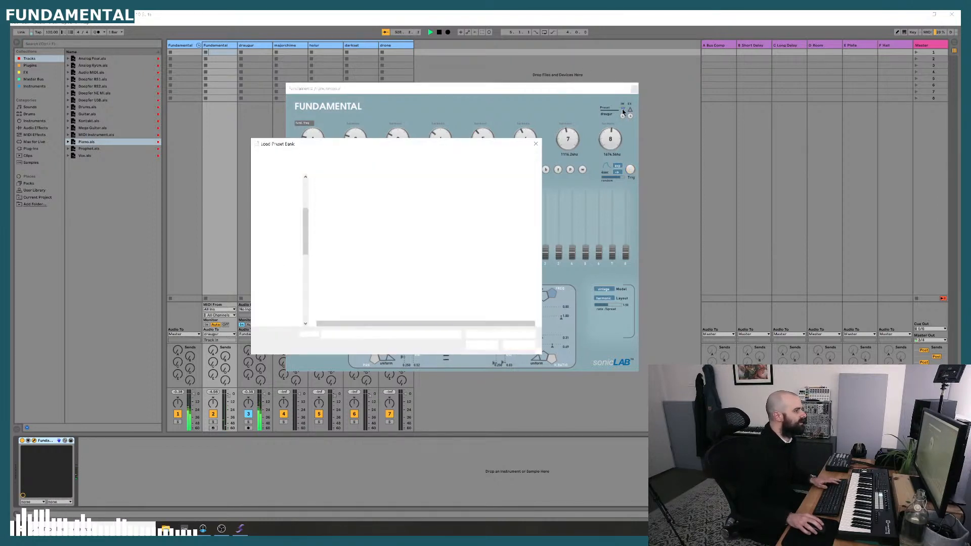
{"action": "left_click", "coordinate": [337, 212]}
{"action": "left_click", "coordinate": [481, 345]}
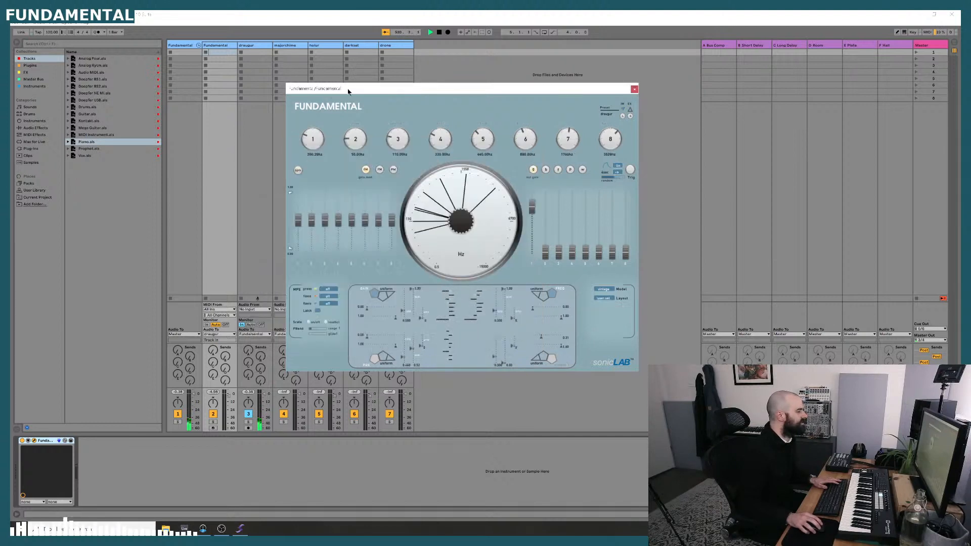
{"action": "double_click", "coordinate": [605, 114]}
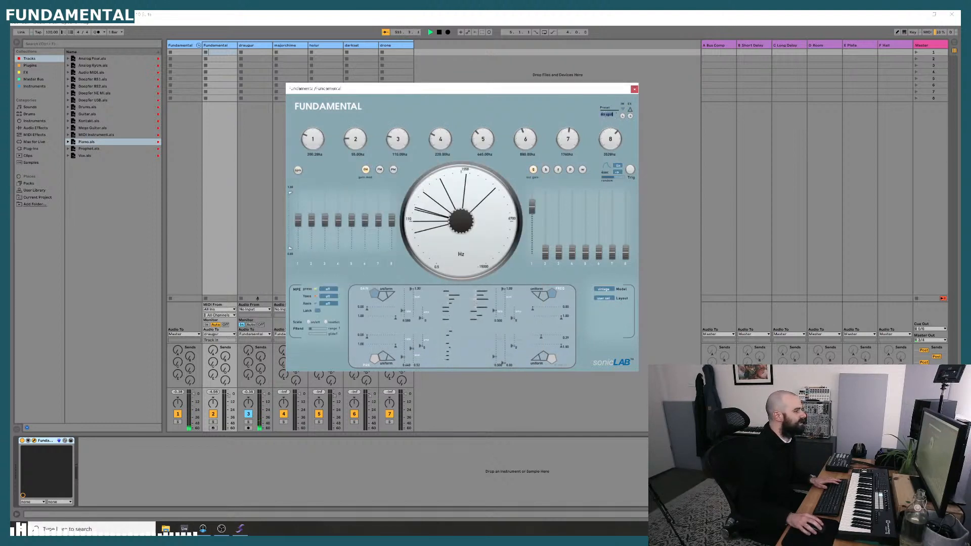
{"action": "left_click", "coordinate": [609, 107]}
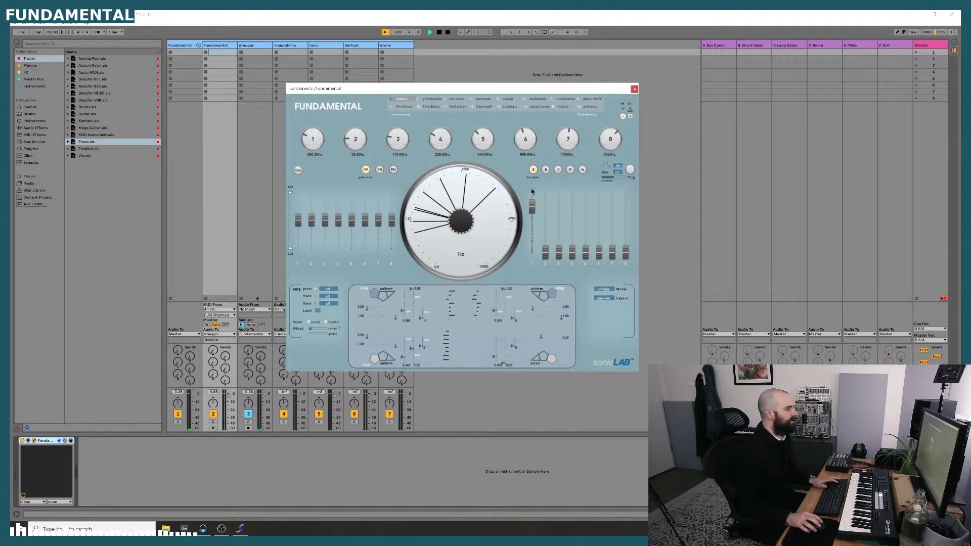
- Trigger the loaded preset and lower oscillator 1's gain to zero, checking the draugur track's device chain in between
{"action": "left_click", "coordinate": [630, 170]}
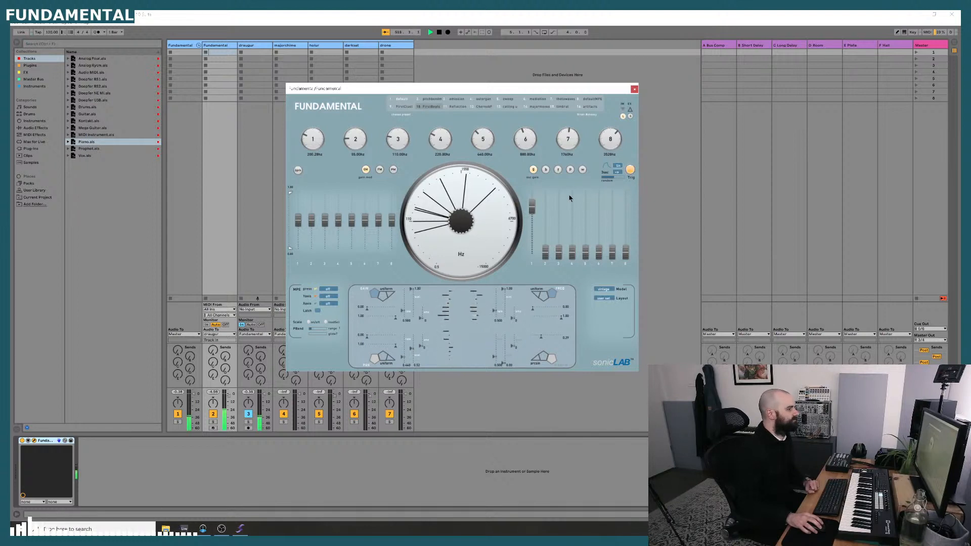
{"action": "left_click_drag", "start_coordinate": [532, 210], "coordinate": [532, 265]}
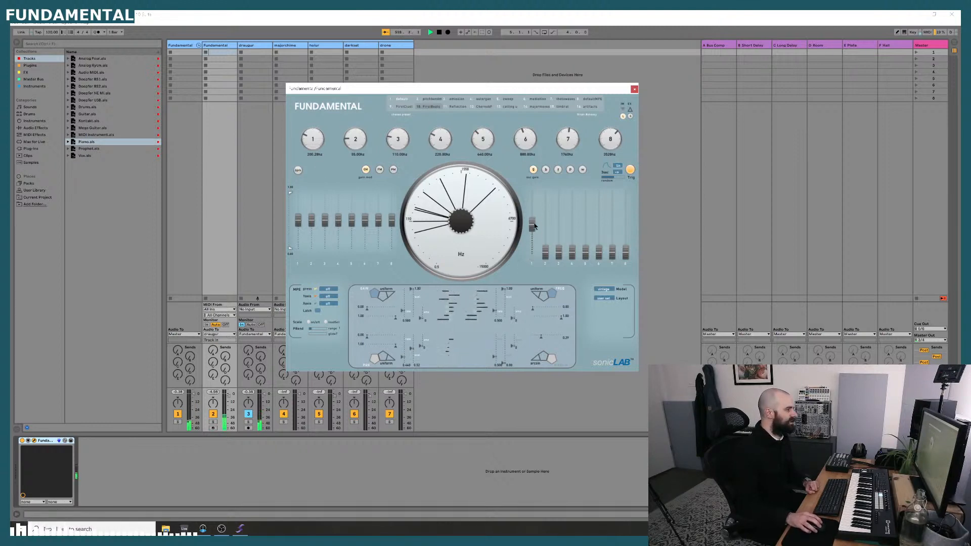
{"action": "left_click", "coordinate": [253, 47]}
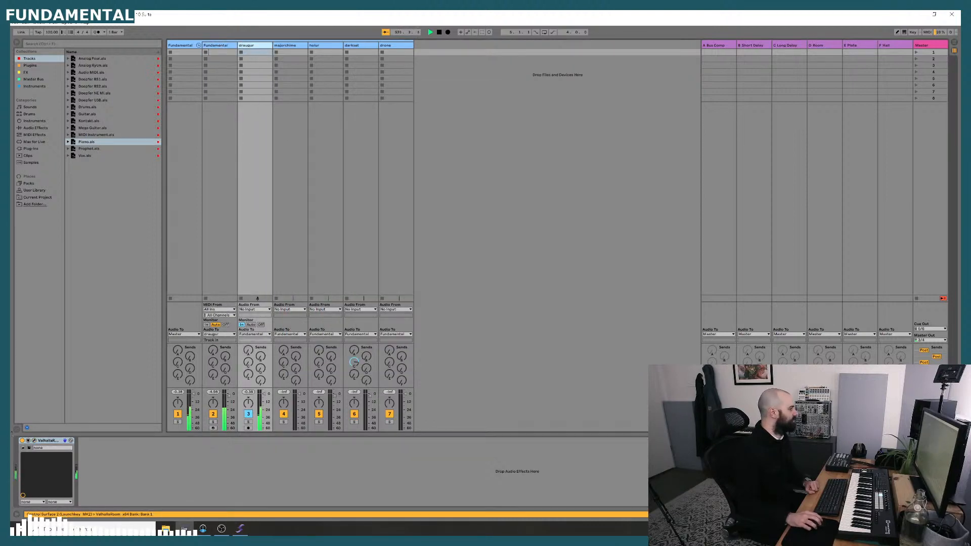
{"action": "left_click", "coordinate": [225, 47]}
{"action": "left_click_drag", "start_coordinate": [534, 201], "coordinate": [611, 251]}
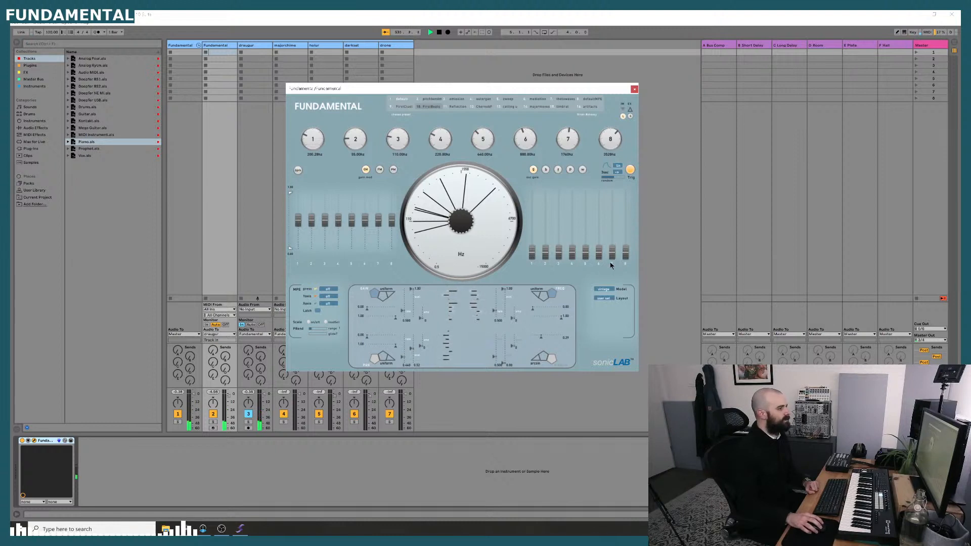
- Raise the gain of oscillators 1 to 6 to about mid level, and return oscillators 1 and 2 to zero
{"action": "left_click_drag", "start_coordinate": [532, 253], "coordinate": [549, 223]}
{"action": "left_click_drag", "start_coordinate": [571, 256], "coordinate": [598, 226]}
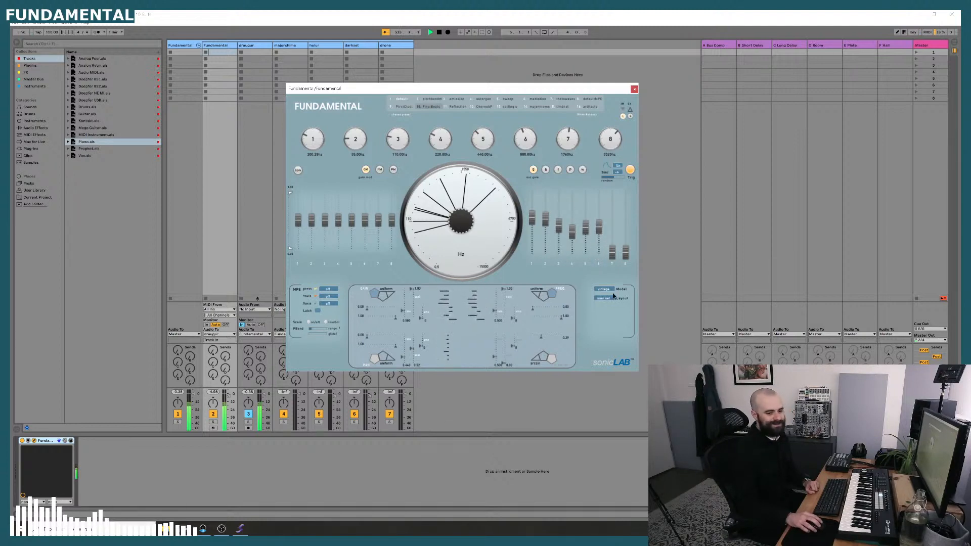
{"action": "left_click_drag", "start_coordinate": [530, 220], "coordinate": [531, 271]}
{"action": "left_click_drag", "start_coordinate": [545, 222], "coordinate": [545, 258]}
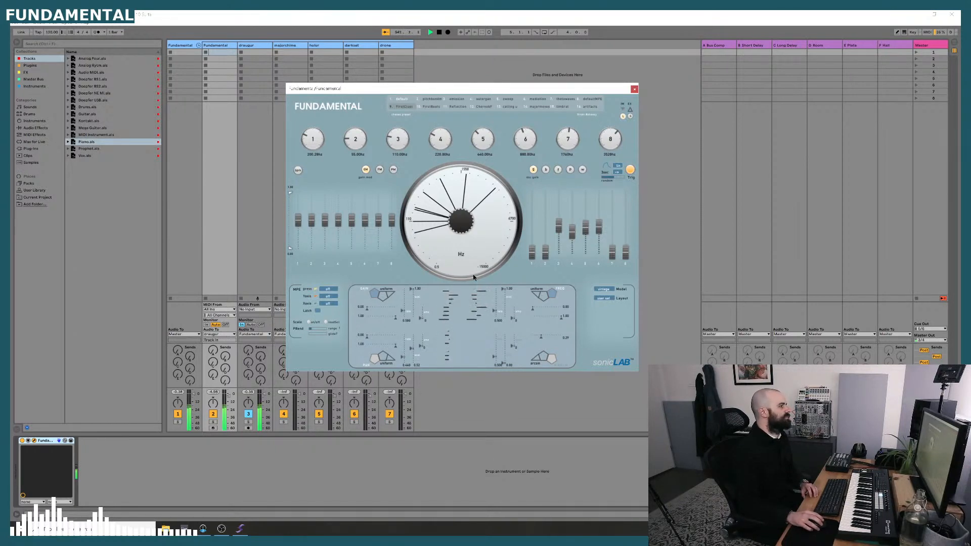
- Load a preset from the fourth column of the preset list and audition it with the Trig control
{"action": "left_click", "coordinate": [485, 100]}
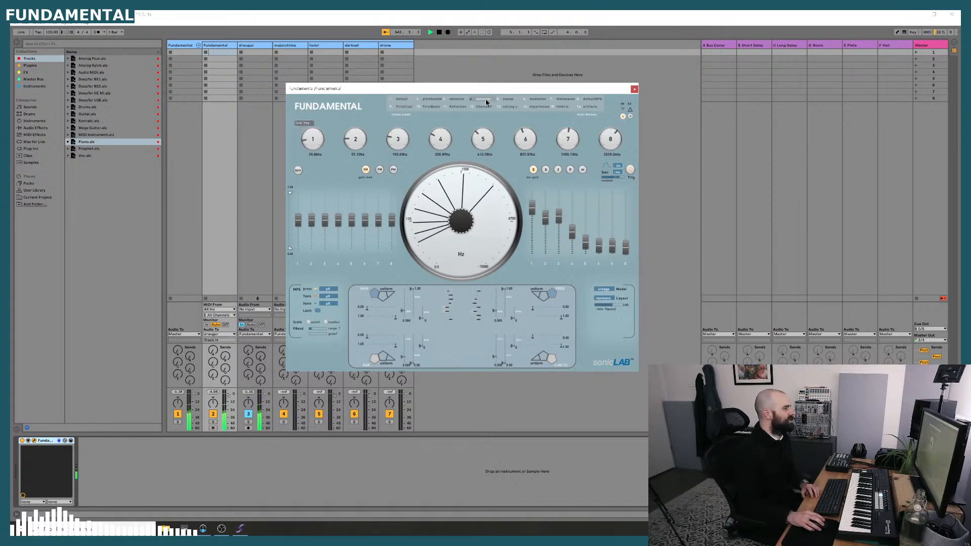
{"action": "left_click", "coordinate": [630, 170]}
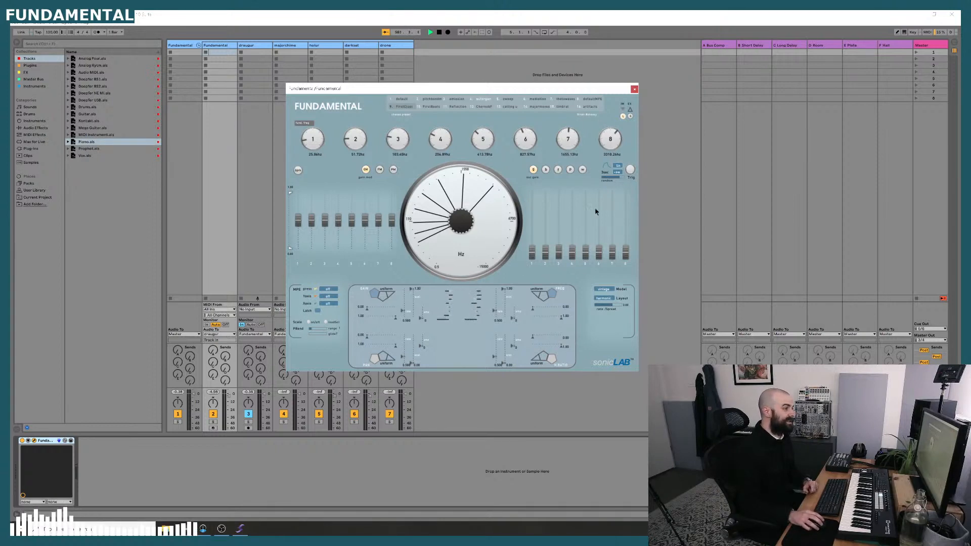
{"action": "left_click", "coordinate": [490, 106]}
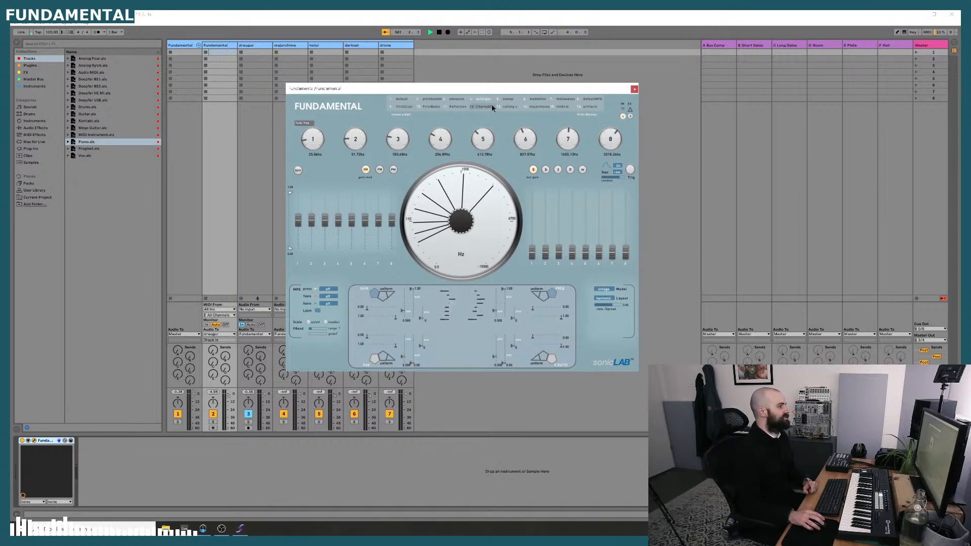
{"action": "left_click", "coordinate": [630, 171]}
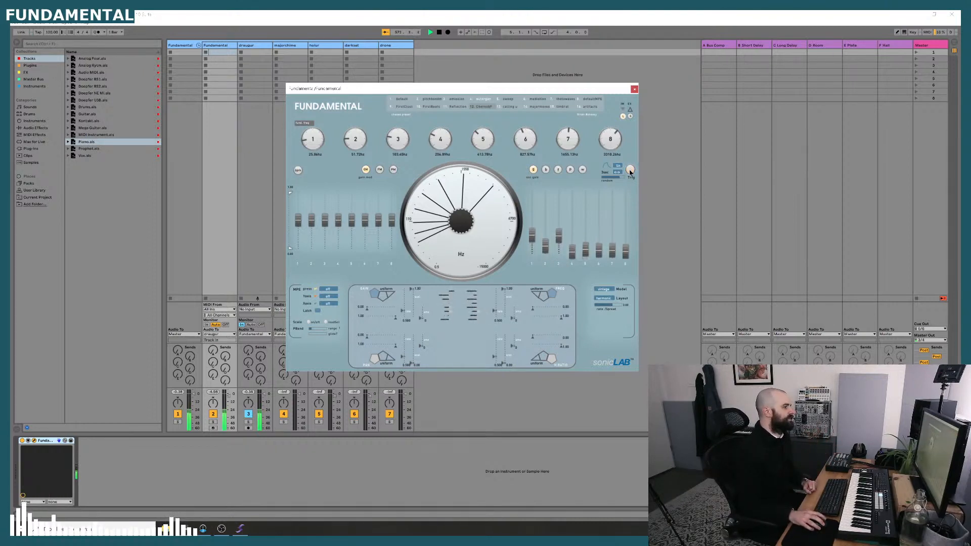
- Look through the oscillator fader pages, including pan, and return to the osc gain page
{"action": "left_click", "coordinate": [545, 170]}
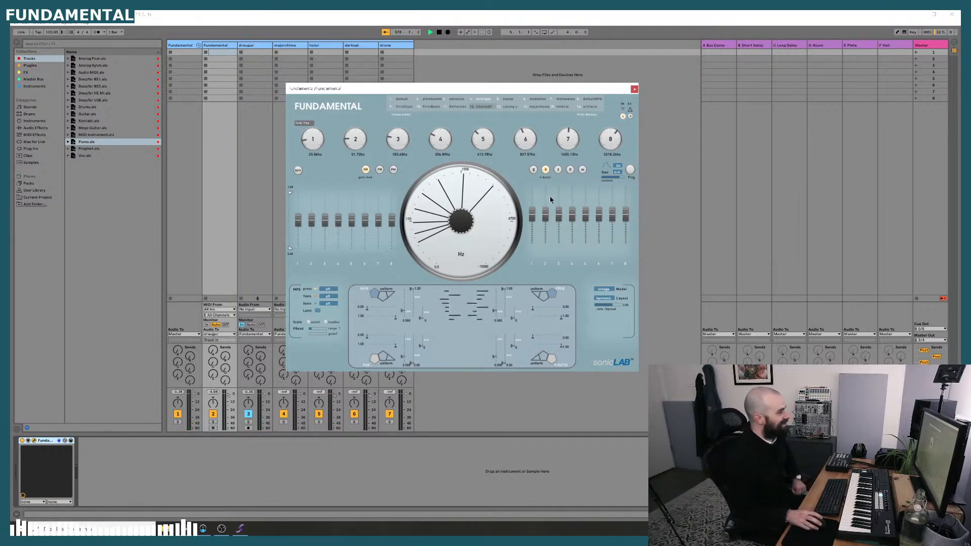
{"action": "left_click", "coordinate": [558, 170]}
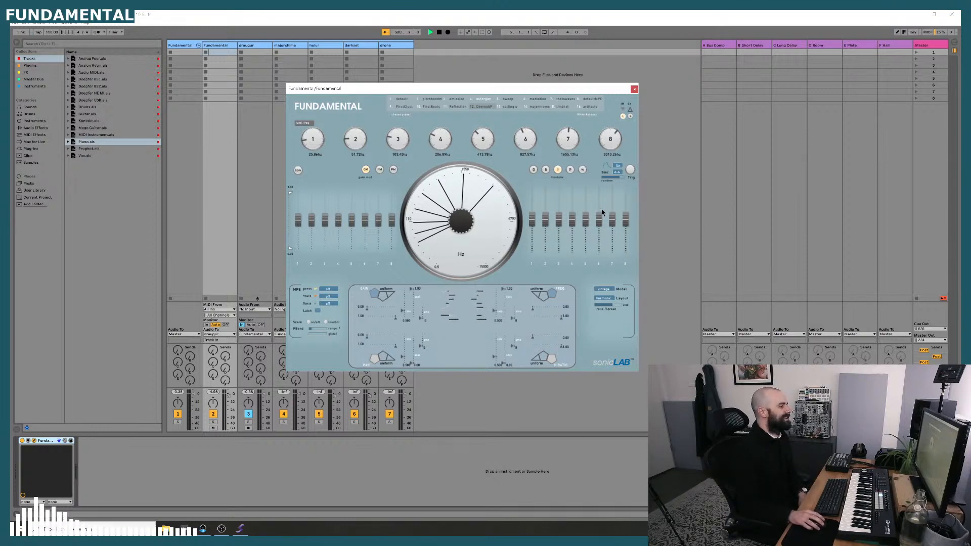
{"action": "left_click", "coordinate": [569, 170]}
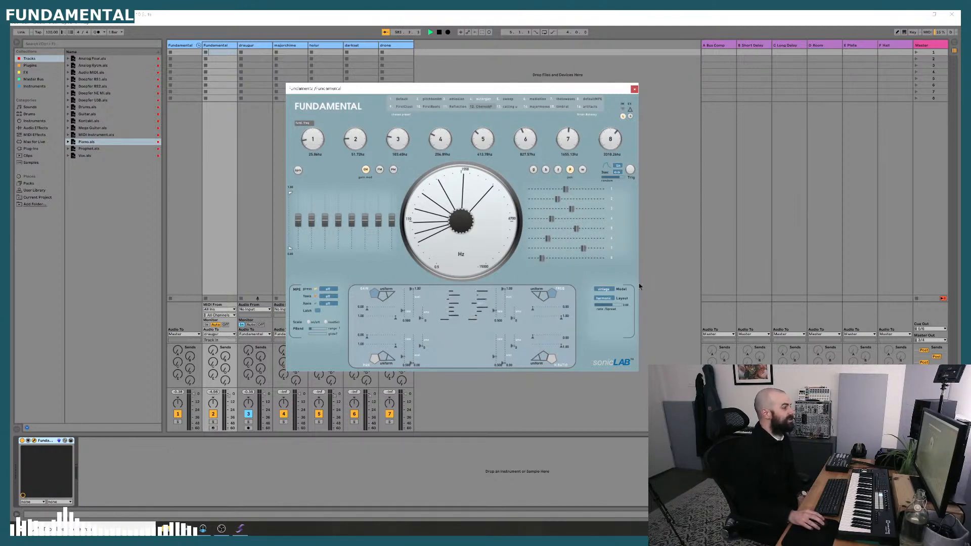
{"action": "left_click", "coordinate": [582, 170]}
{"action": "left_click", "coordinate": [533, 170]}
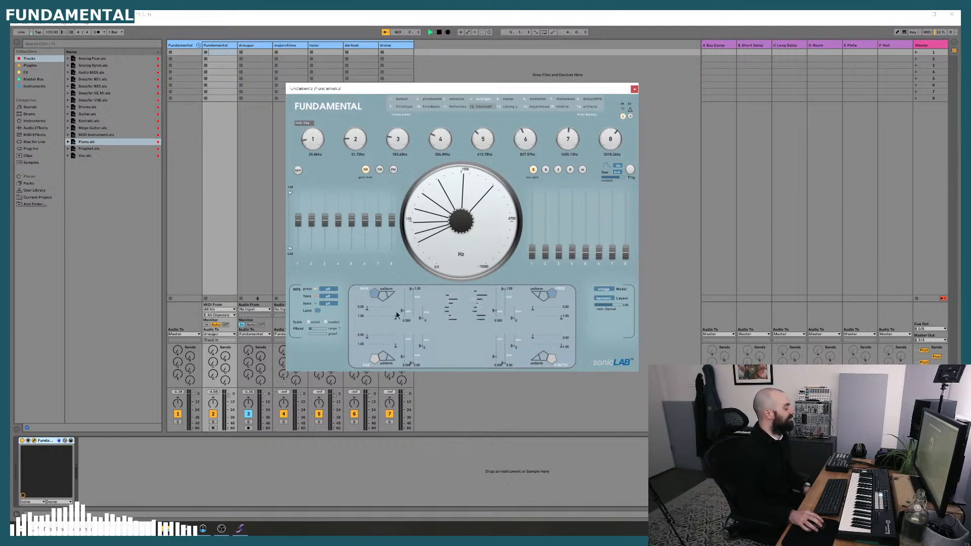
- Set the first modulation generator's distribution to triangle
{"action": "left_click", "coordinate": [385, 295]}
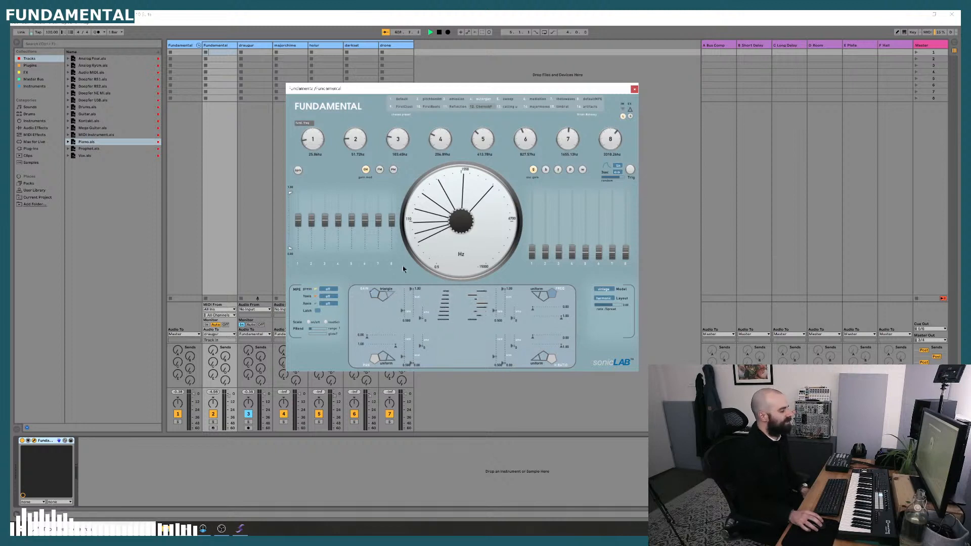
- Set the first modulation generator's distribution to uniform, and audition a preset from the first column of the preset list with Trig
{"action": "left_click", "coordinate": [383, 297]}
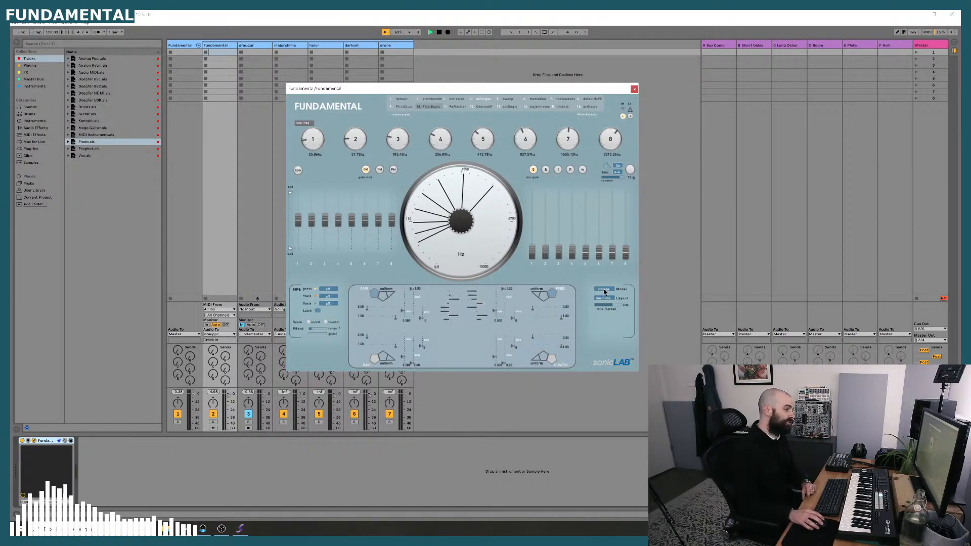
{"action": "left_click", "coordinate": [631, 170]}
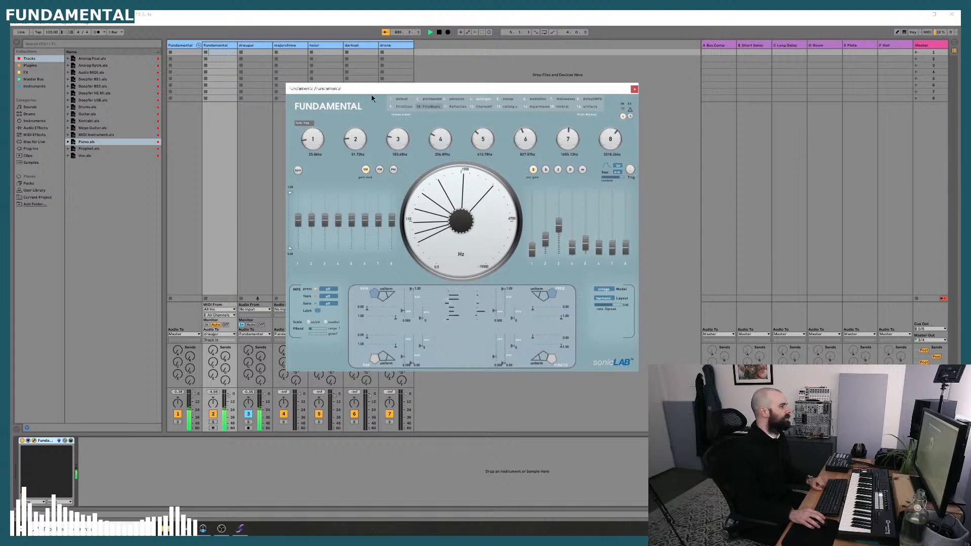
{"action": "left_click", "coordinate": [402, 106]}
{"action": "left_click", "coordinate": [630, 170]}
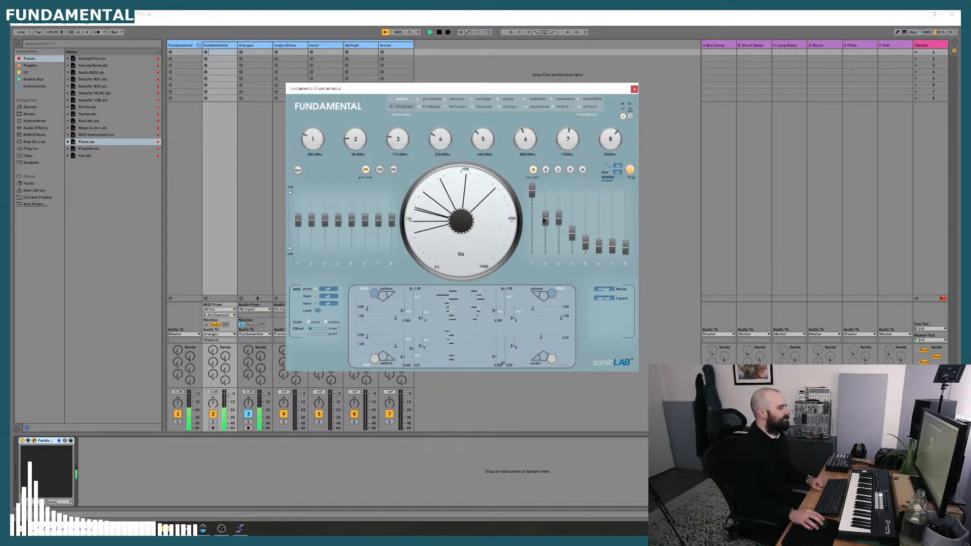
- Raise oscillators 2 and 3 to full gain, and pull oscillators 1 to 3 down to zero
{"action": "left_click_drag", "start_coordinate": [560, 216], "coordinate": [560, 169]}
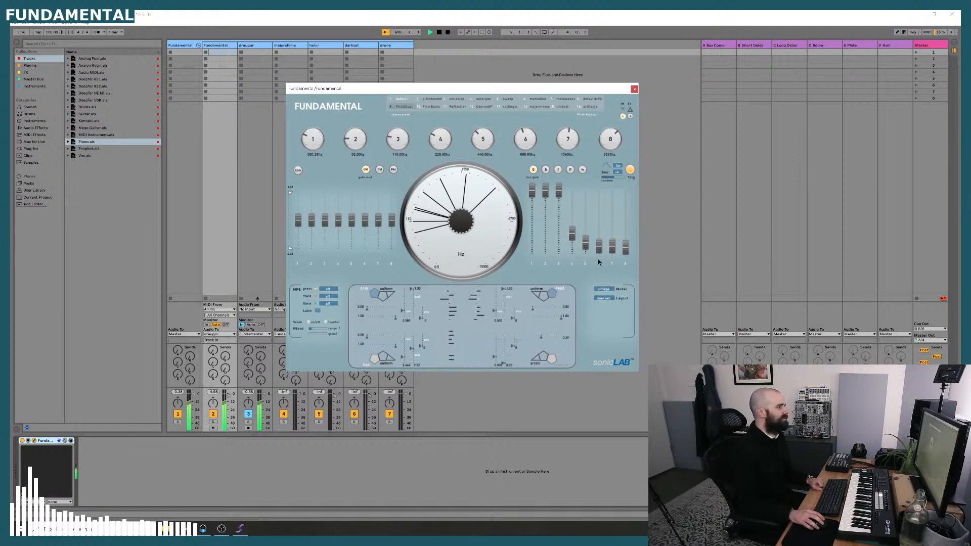
{"action": "left_click_drag", "start_coordinate": [557, 203], "coordinate": [544, 273]}
{"action": "left_click_drag", "start_coordinate": [531, 191], "coordinate": [542, 289]}
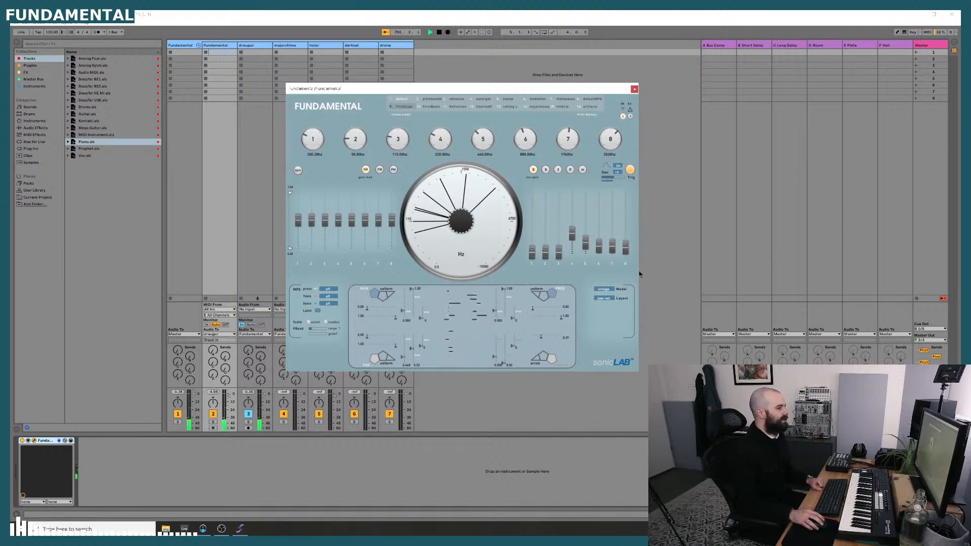
- Set the model to pure, and audition oscillator 1 at full gain before returning it to zero
{"action": "left_click", "coordinate": [603, 289]}
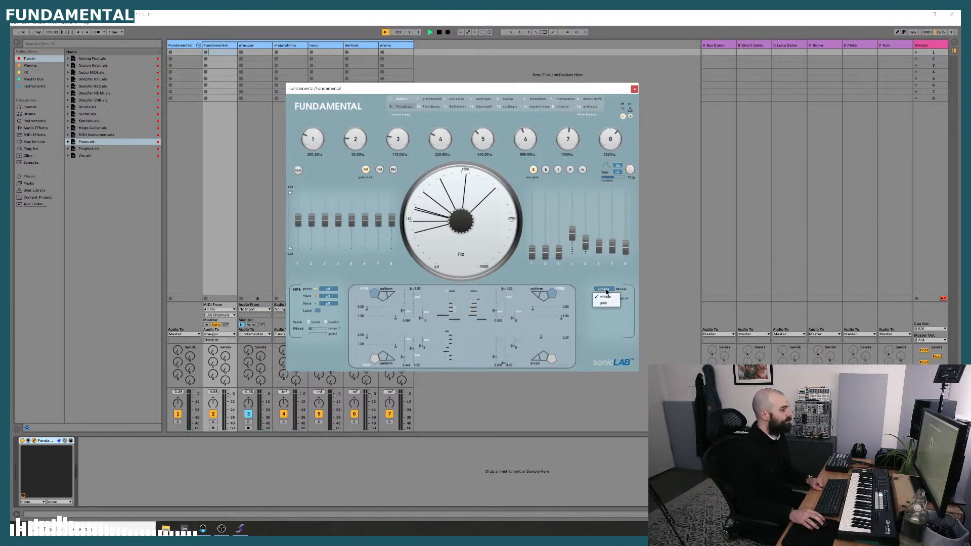
{"action": "left_click_drag", "start_coordinate": [532, 253], "coordinate": [541, 169]}
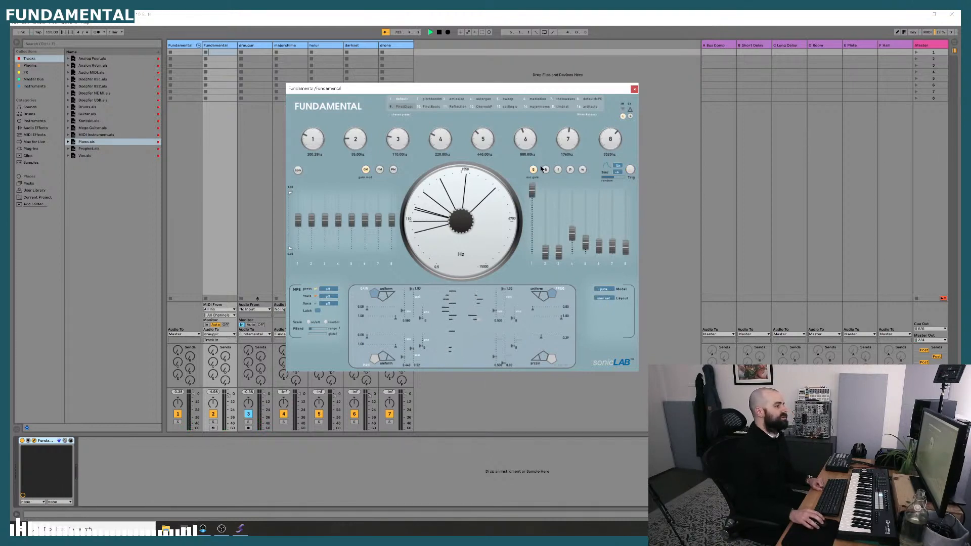
{"action": "left_click", "coordinate": [630, 171]}
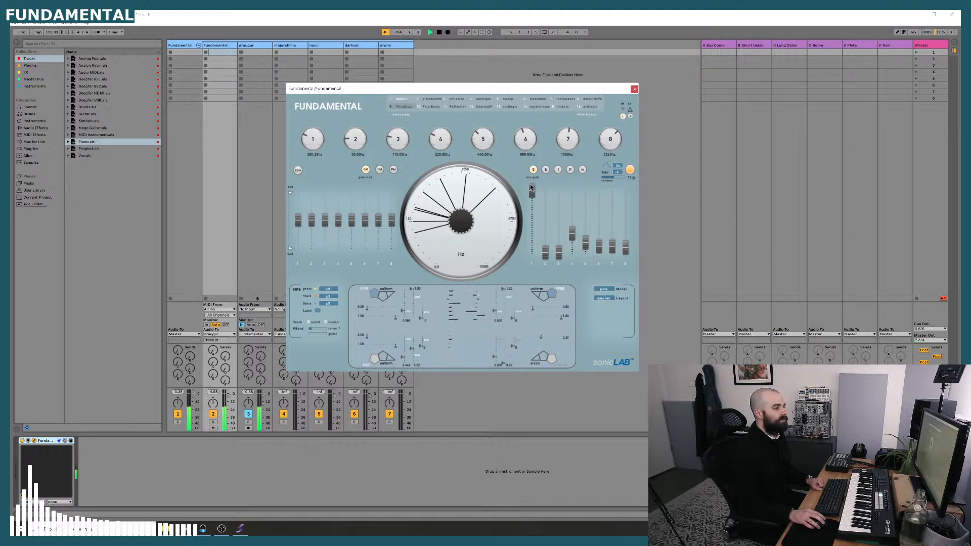
{"action": "left_click_drag", "start_coordinate": [531, 193], "coordinate": [532, 251]}
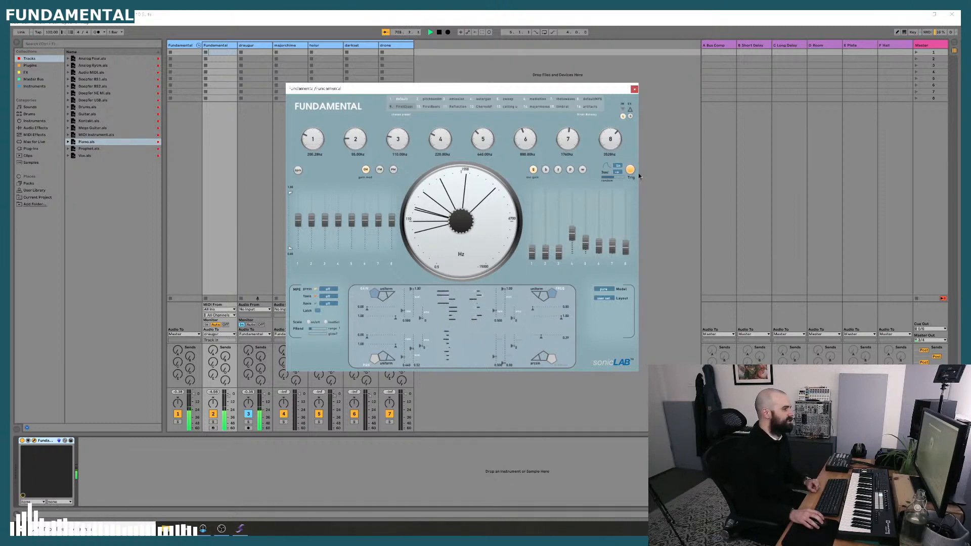
- Set the layout to harmonic and the frequency of oscillator 1 to 198 Hz
{"action": "left_click", "coordinate": [604, 298]}
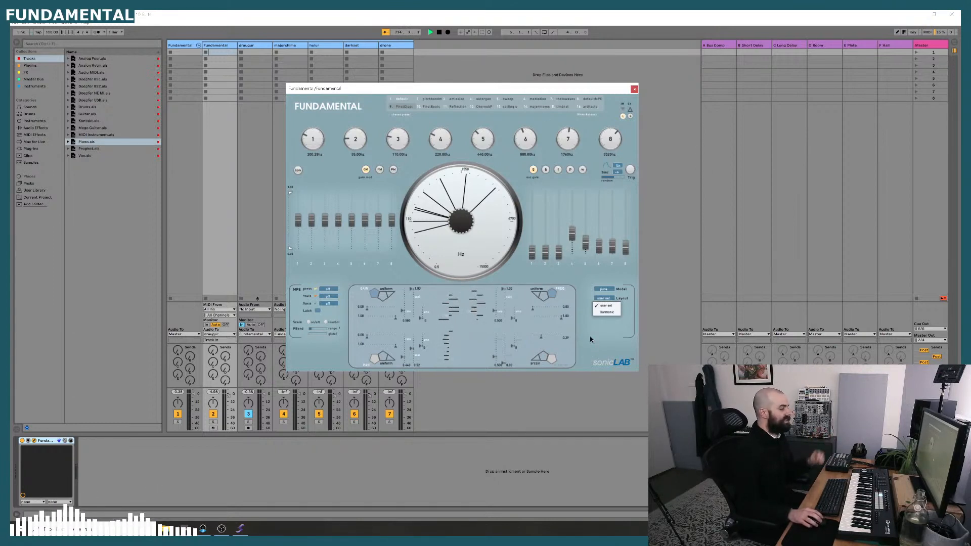
{"action": "left_click", "coordinate": [606, 313]}
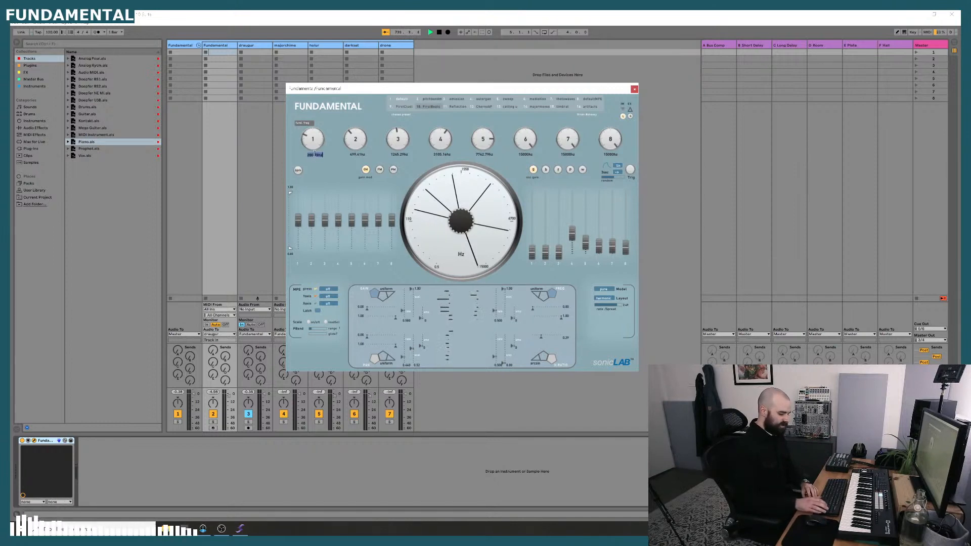
{"action": "type", "text": "198"}
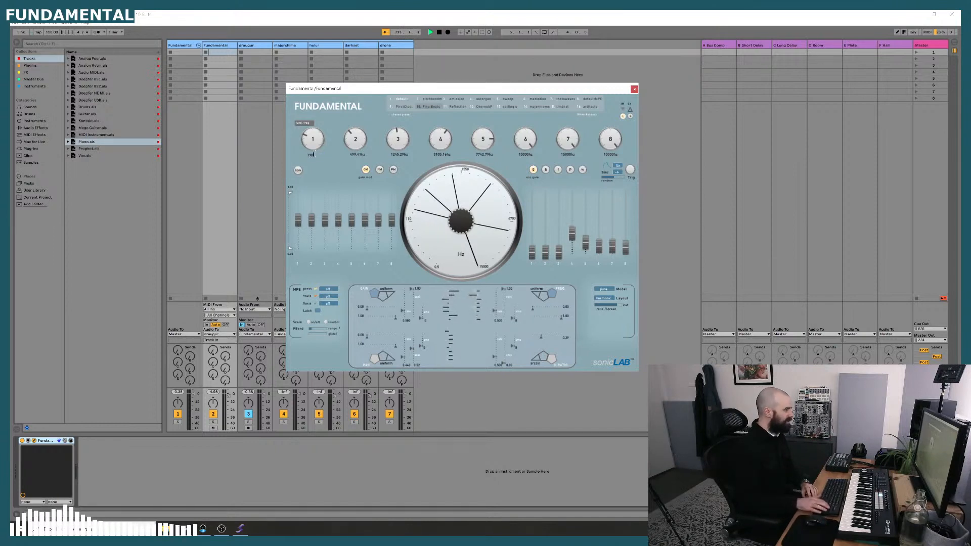
{"action": "key", "text": "Return"}
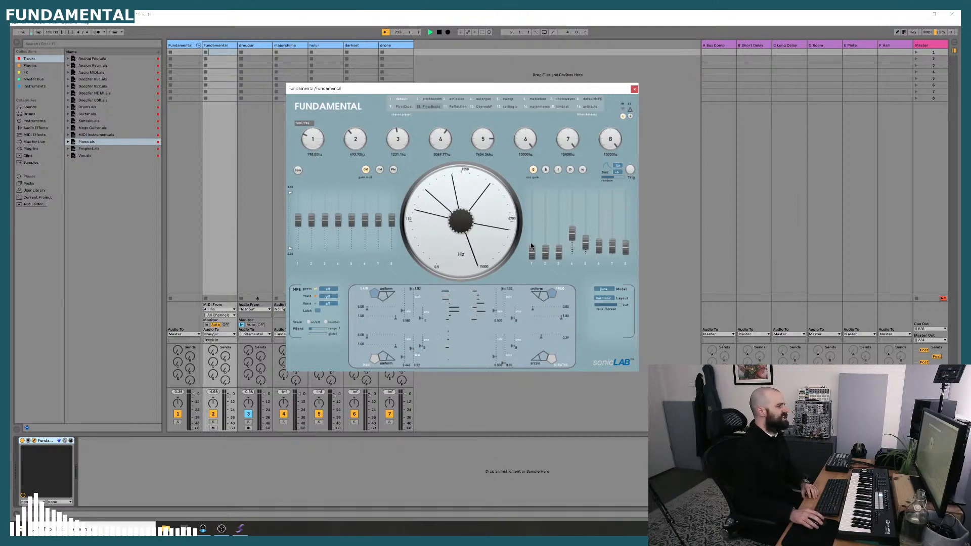
- Isolate oscillator 1 at full gain by zeroing oscillators 4 and 5, and switch the model to vintage
{"action": "left_click_drag", "start_coordinate": [585, 250], "coordinate": [586, 294]}
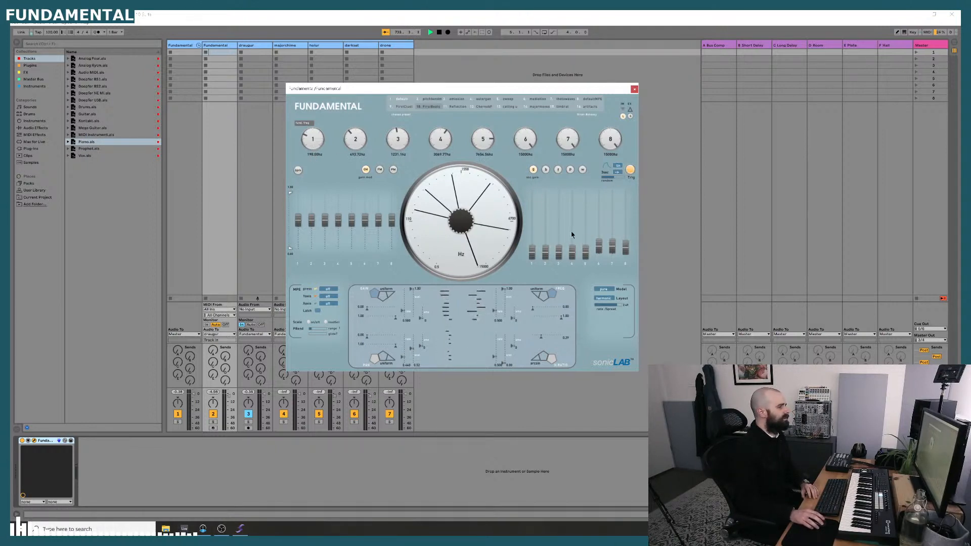
{"action": "left_click_drag", "start_coordinate": [526, 251], "coordinate": [532, 193]}
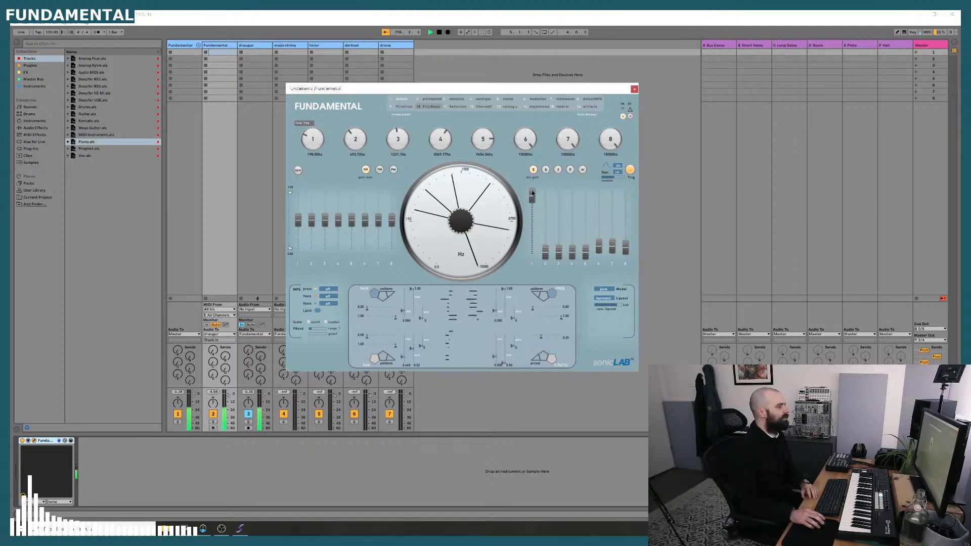
{"action": "left_click", "coordinate": [607, 291]}
{"action": "left_click", "coordinate": [608, 301]}
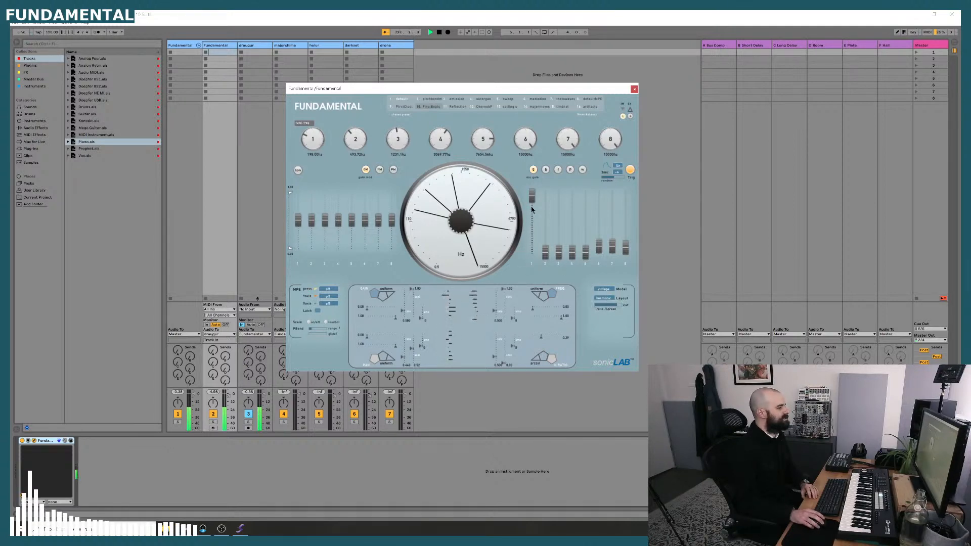
{"action": "left_click_drag", "start_coordinate": [531, 201], "coordinate": [533, 158]}
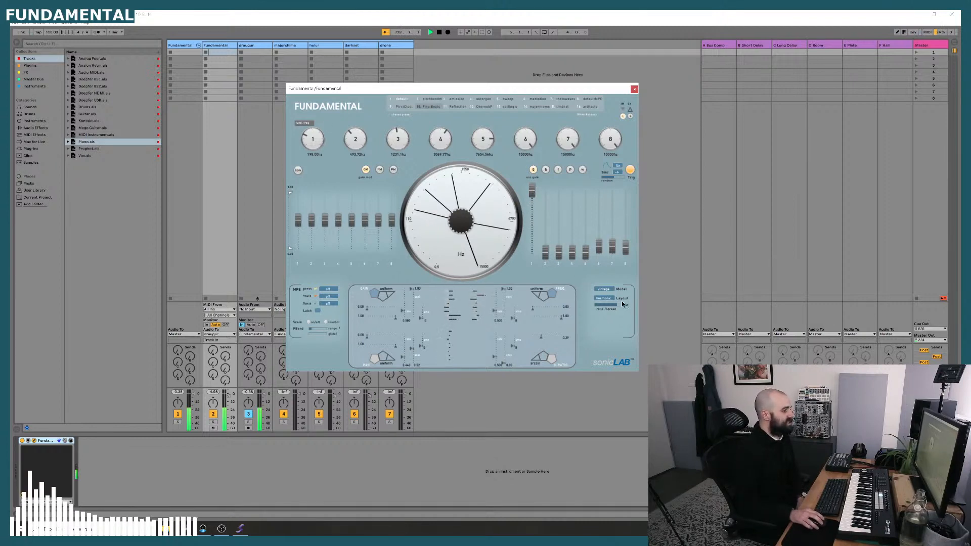
- Raise the gains of oscillators 2 to 5 partway, and set the layout's ratio spread to 1.15 after trying narrower and wider spreads
{"action": "left_click_drag", "start_coordinate": [617, 309], "coordinate": [605, 308]}
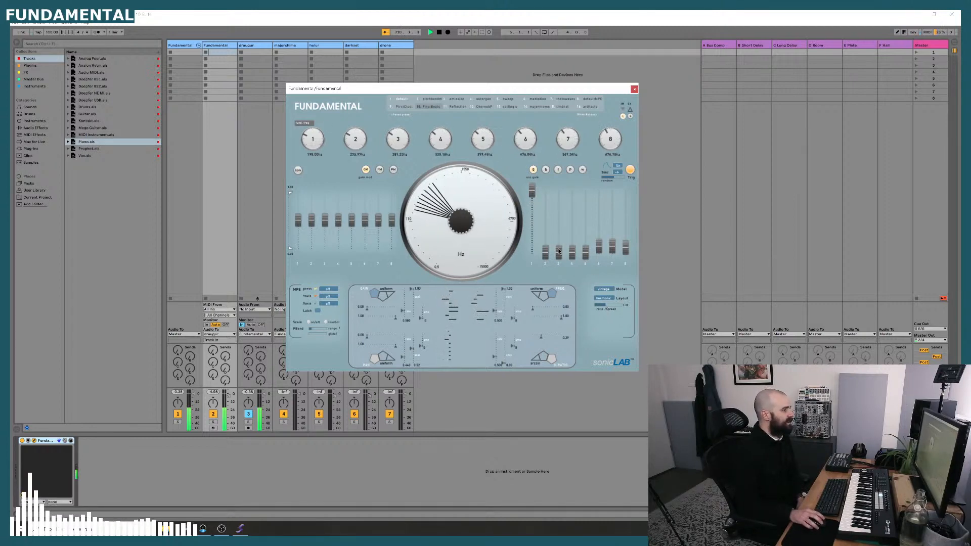
{"action": "left_click_drag", "start_coordinate": [546, 253], "coordinate": [587, 230]}
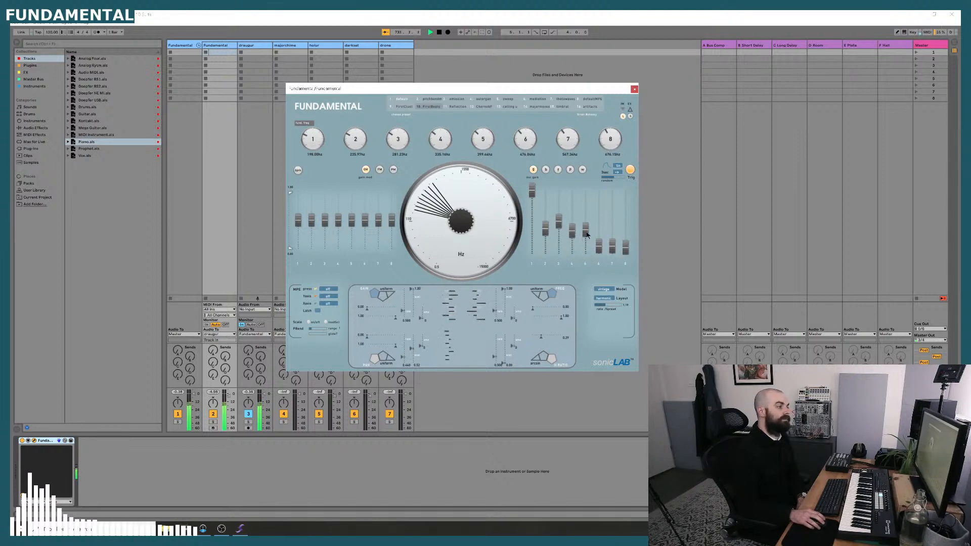
{"action": "left_click_drag", "start_coordinate": [605, 302], "coordinate": [611, 304]}
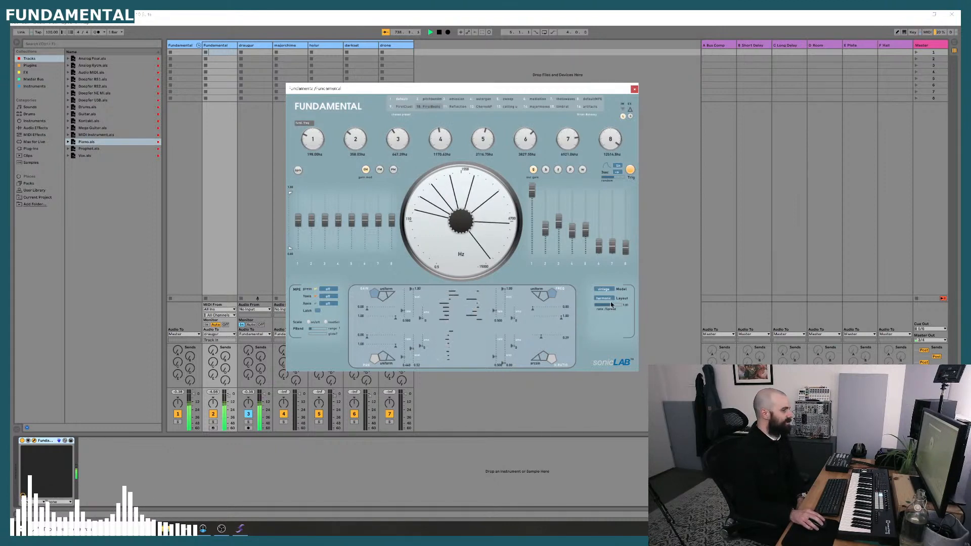
{"action": "left_click_drag", "start_coordinate": [610, 305], "coordinate": [605, 310]}
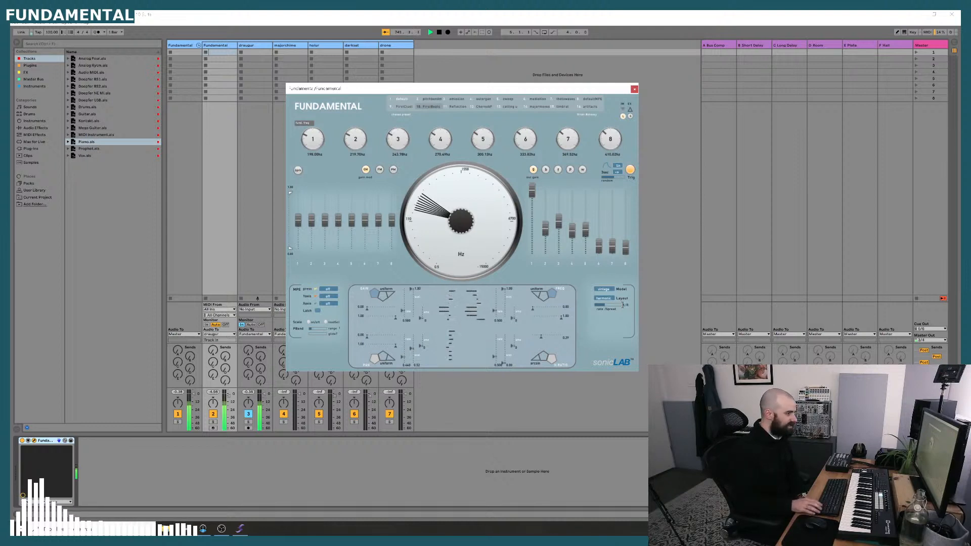
{"action": "type", "text": "1.15"}
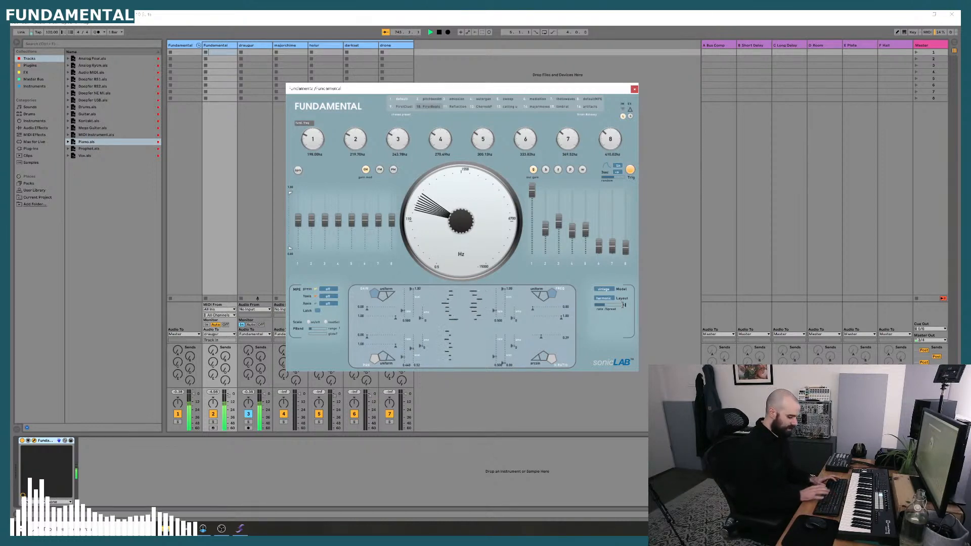
{"action": "key", "text": "Return"}
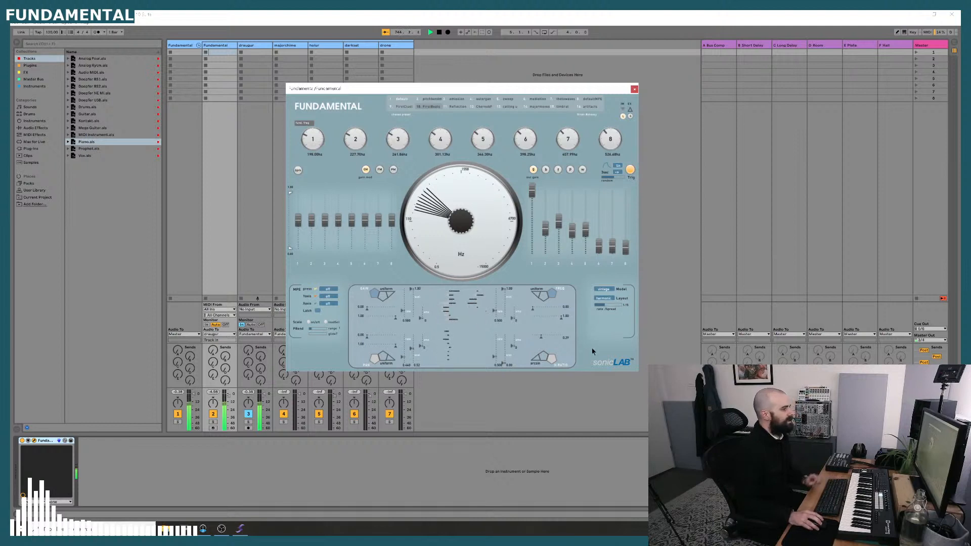
- Lower oscillator 1 to about mid gain, and raise oscillators 6 to 8 to balance the mix
{"action": "left_click_drag", "start_coordinate": [533, 196], "coordinate": [530, 227]}
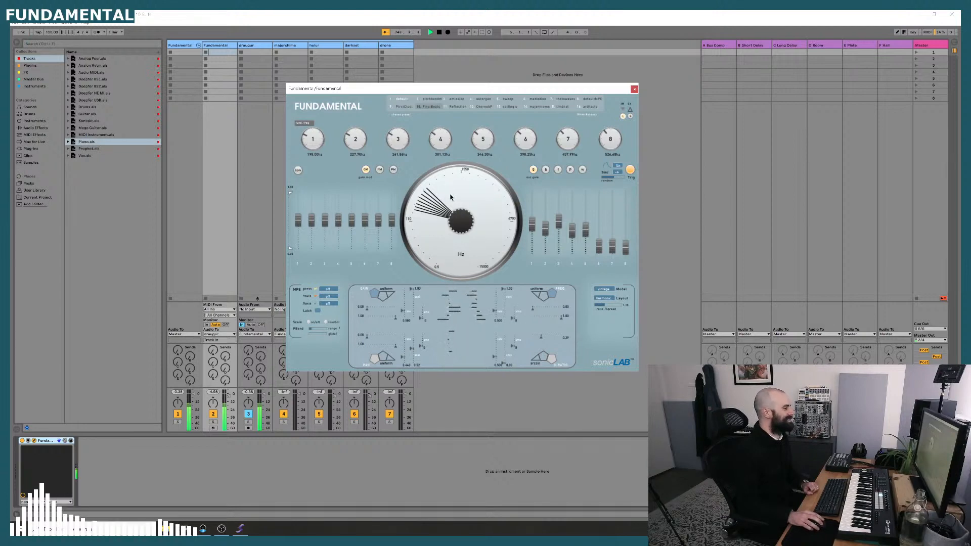
{"action": "left_click_drag", "start_coordinate": [600, 247], "coordinate": [624, 246]}
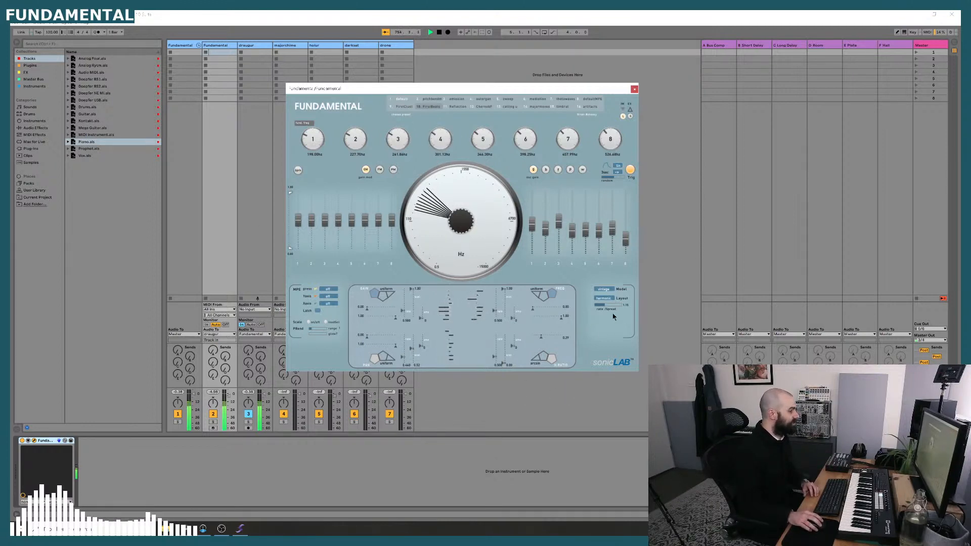
- Turn on the Scale option and try the setting beside it, and slightly increase the ratio spread
{"action": "left_click", "coordinate": [309, 322]}
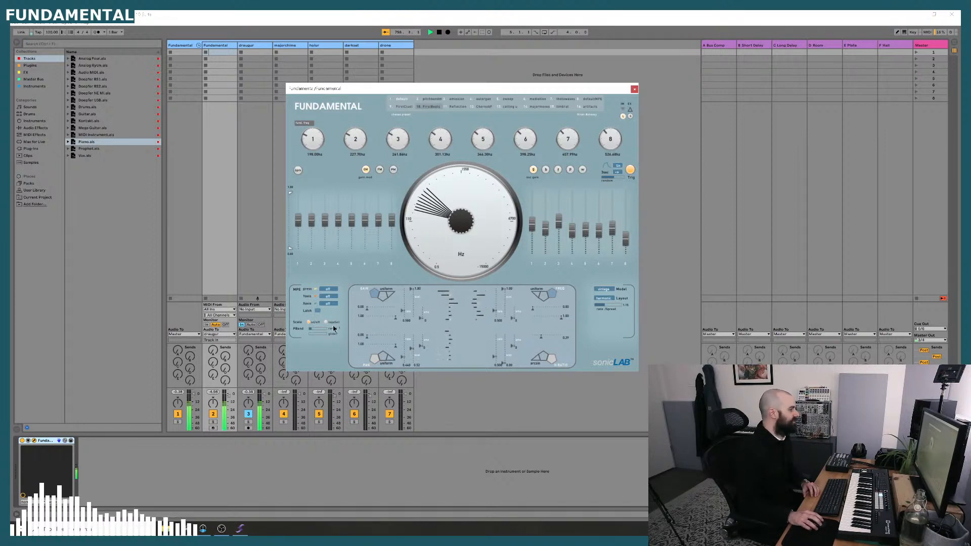
{"action": "left_click", "coordinate": [332, 323]}
{"action": "left_click", "coordinate": [334, 227]}
{"action": "left_click", "coordinate": [487, 346]}
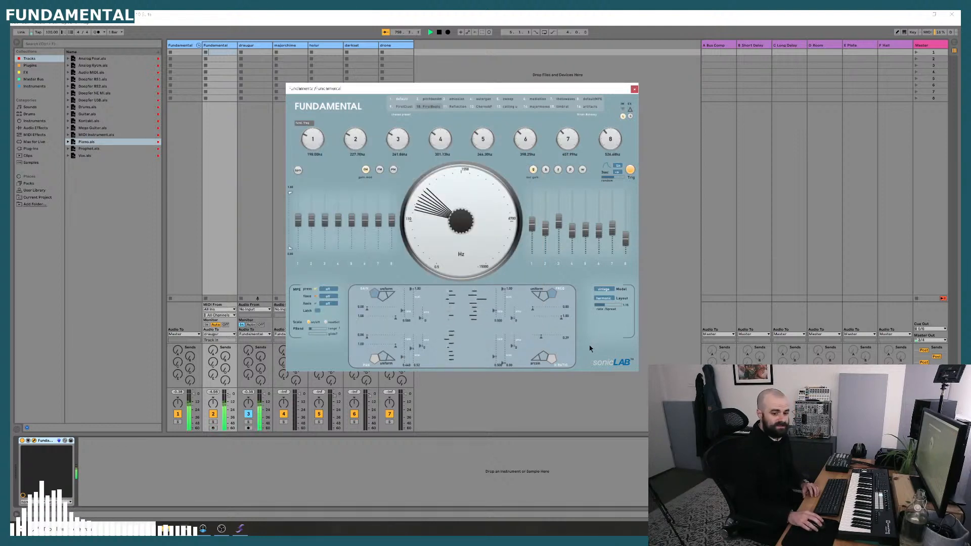
{"action": "left_click_drag", "start_coordinate": [605, 305], "coordinate": [607, 306]}
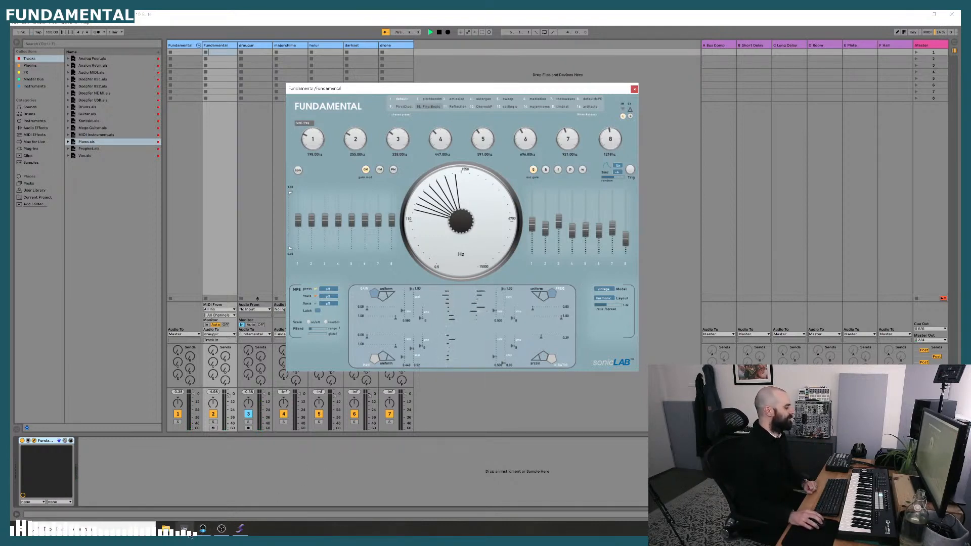
{"action": "mouse_move", "coordinate": [226, 533]}
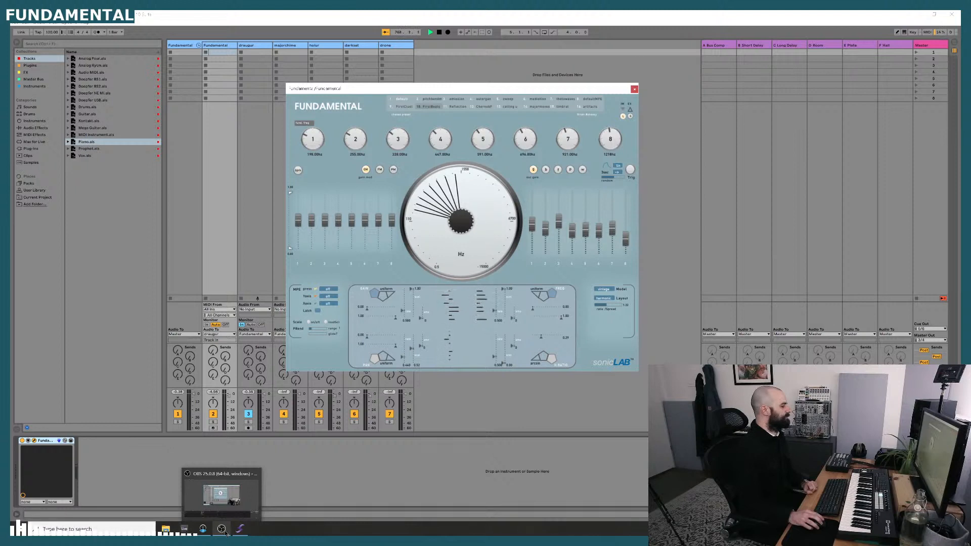
{"action": "key", "text": "F11"}
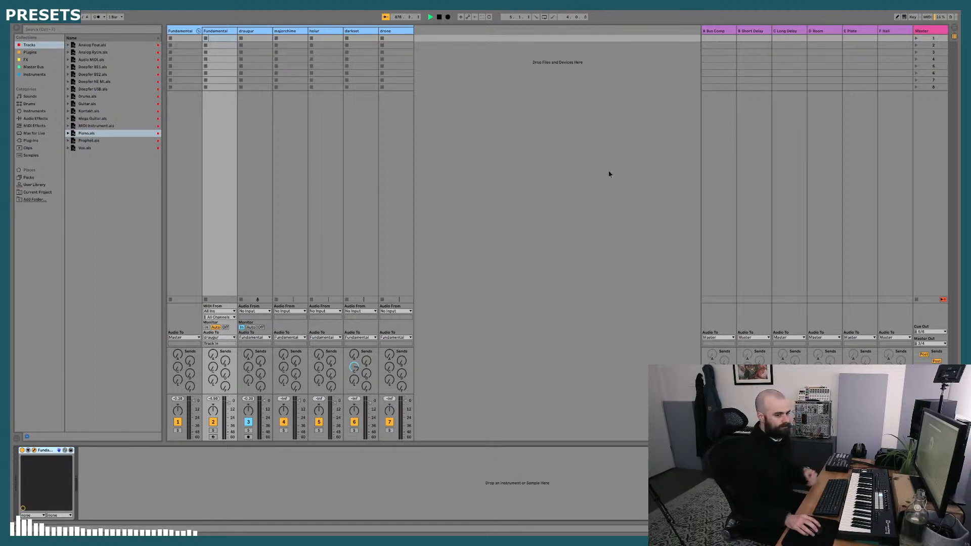
{"action": "key", "text": "F11"}
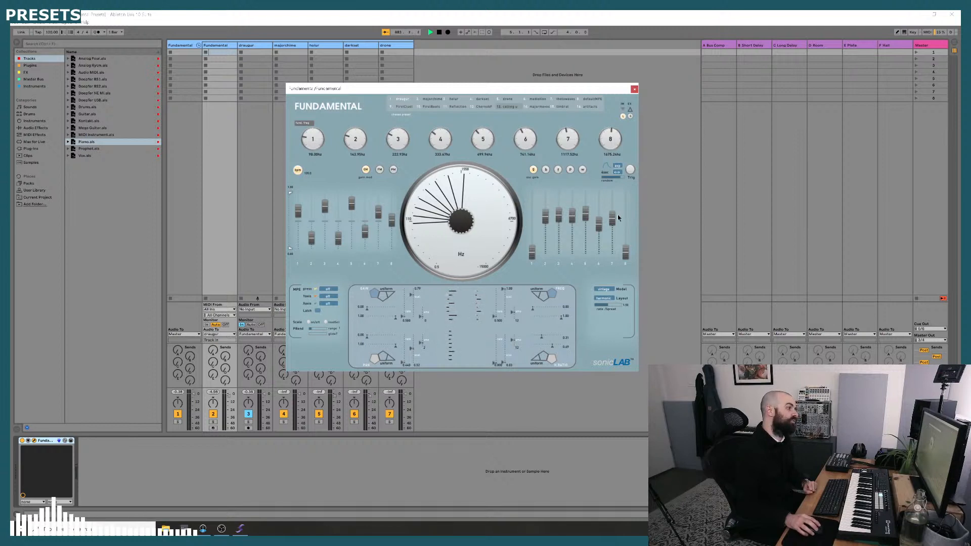
- Look through the second, third and pan fader pages of the loaded preset
{"action": "left_click", "coordinate": [544, 170]}
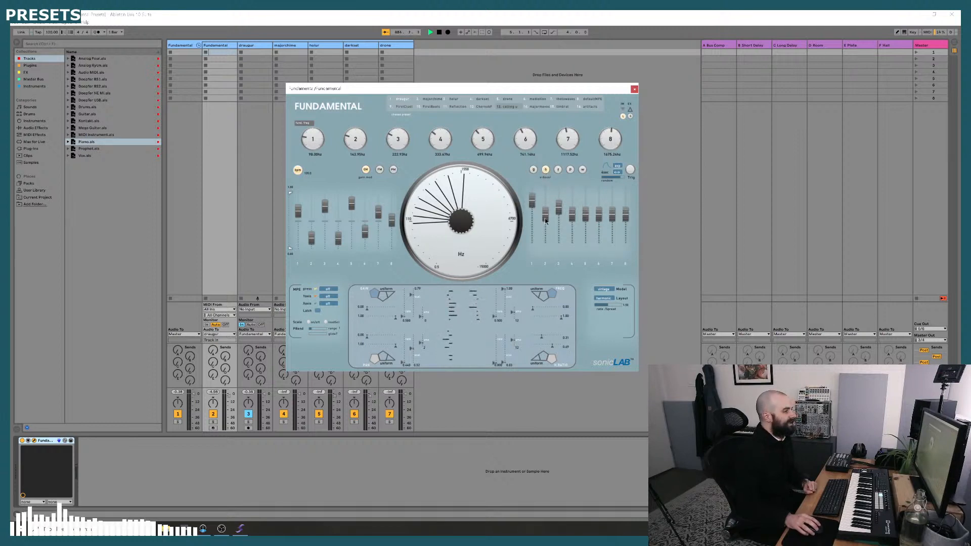
{"action": "left_click", "coordinate": [557, 170]}
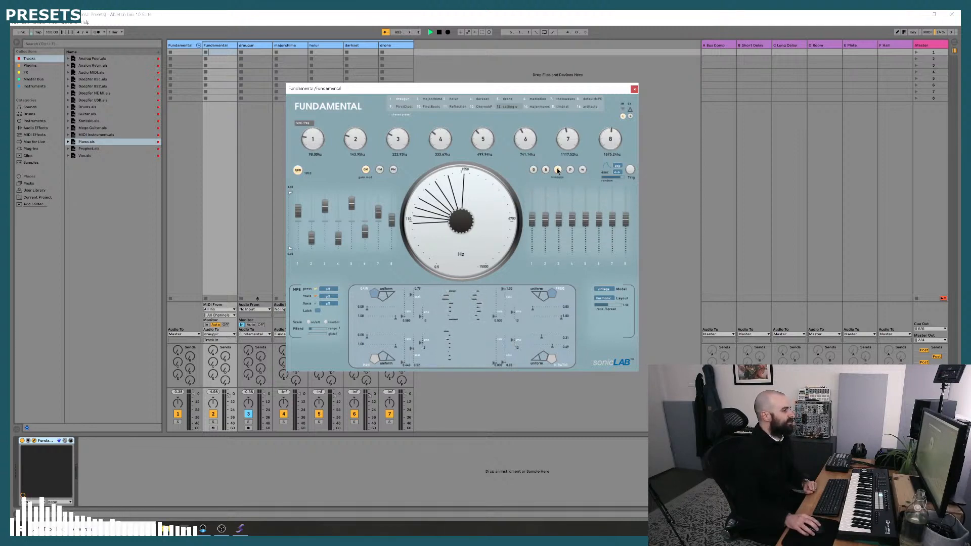
{"action": "left_click", "coordinate": [570, 170]}
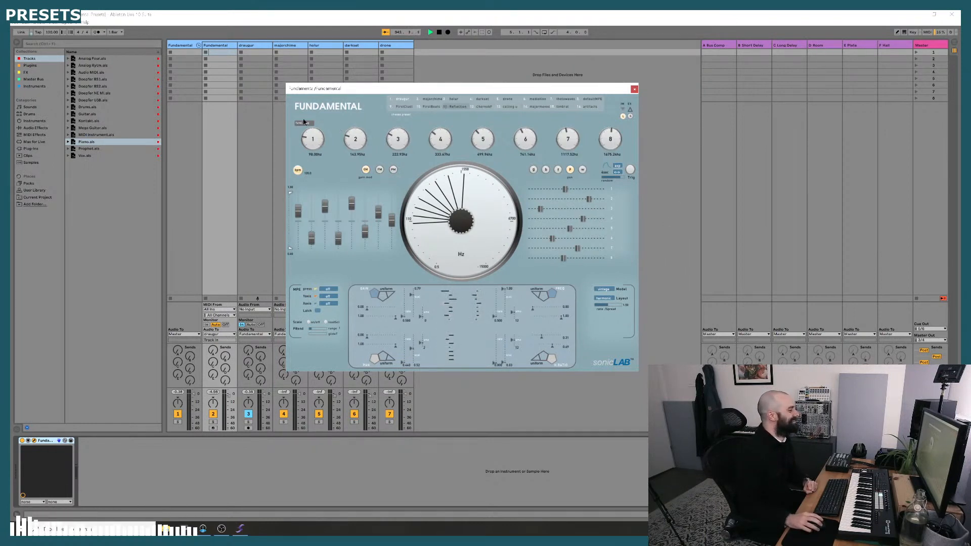
- Select the third track's header and return to the second Fundamental track
{"action": "left_click", "coordinate": [259, 47]}
{"action": "left_click", "coordinate": [231, 45]}
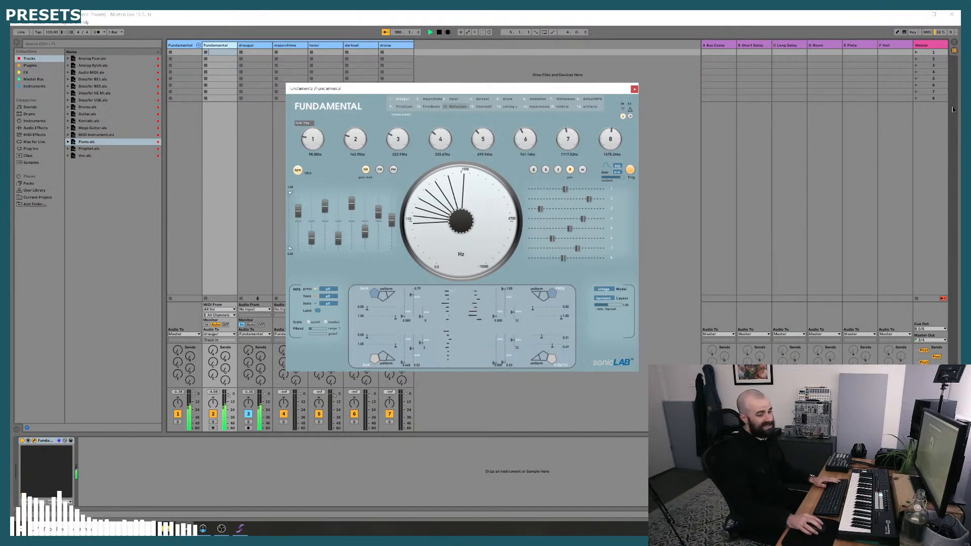
- Set the gain of the Utility device on the Master track to 4 dB, and raise it further to 6 dB
{"action": "left_click", "coordinate": [931, 45]}
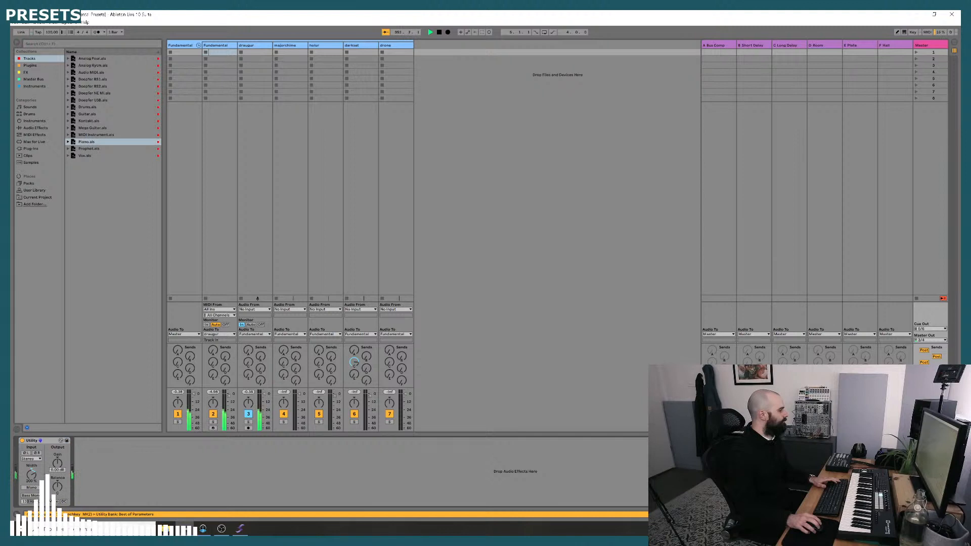
{"action": "type", "text": "4"}
{"action": "key", "text": "Return"}
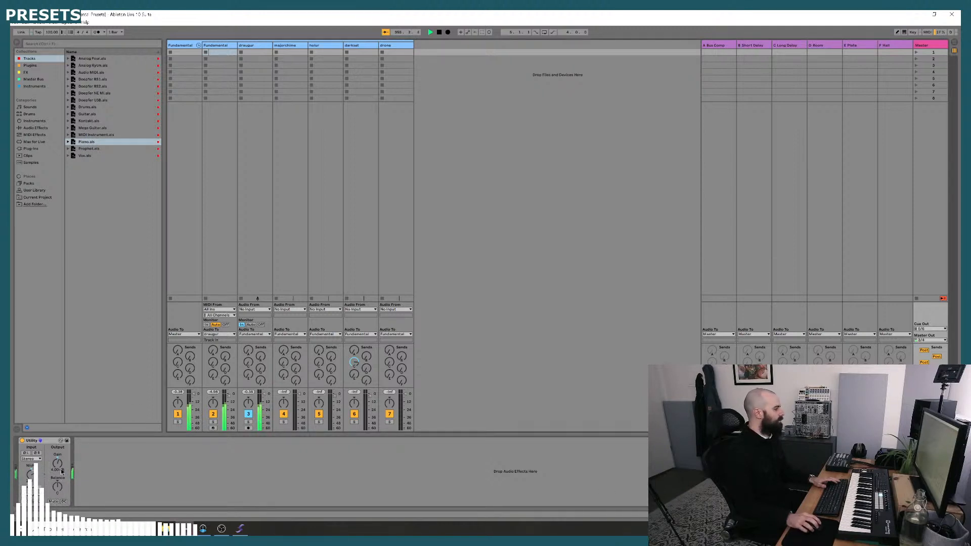
{"action": "type", "text": "6"}
{"action": "key", "text": "Return"}
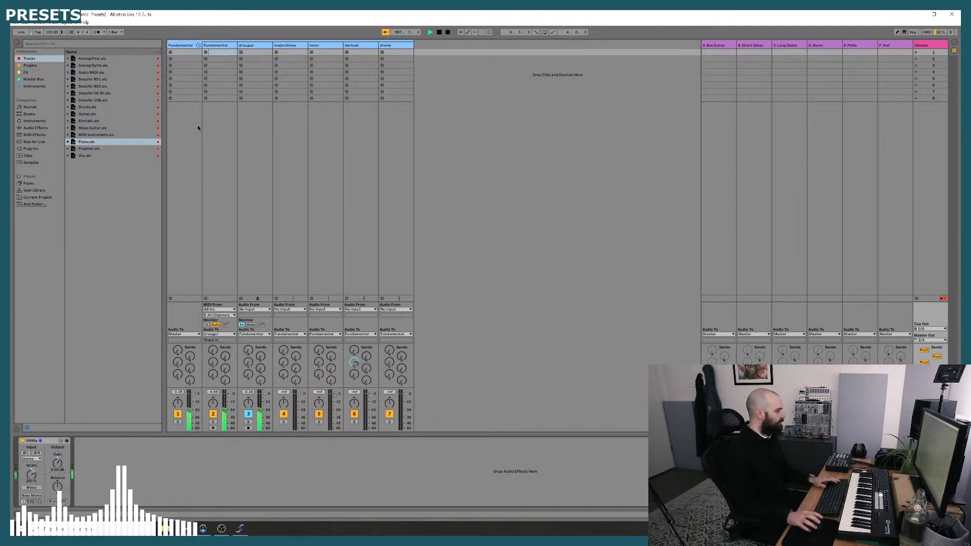
- Return to the second Fundamental track and display the synth's gain faders in place of the pan faders
{"action": "left_click", "coordinate": [251, 46]}
{"action": "left_click", "coordinate": [226, 51]}
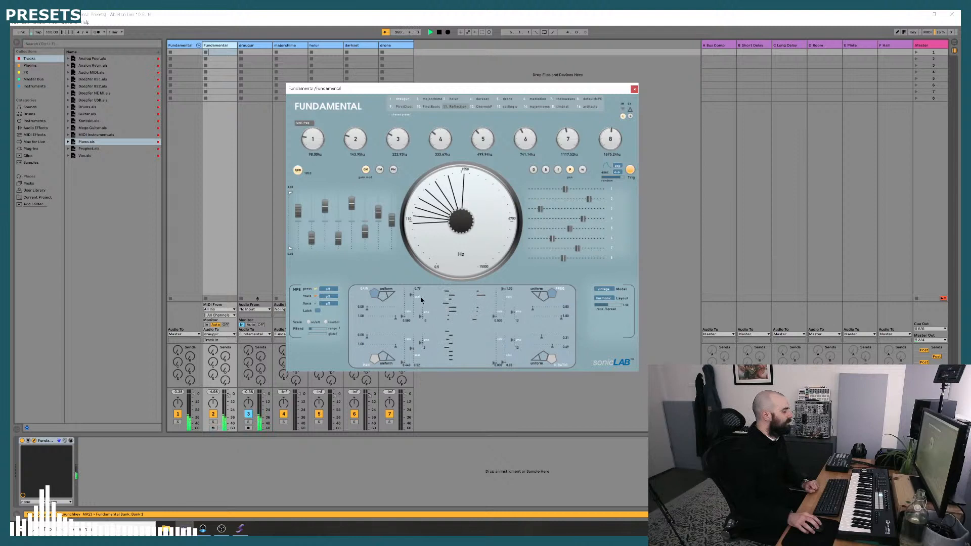
{"action": "left_click", "coordinate": [533, 170]}
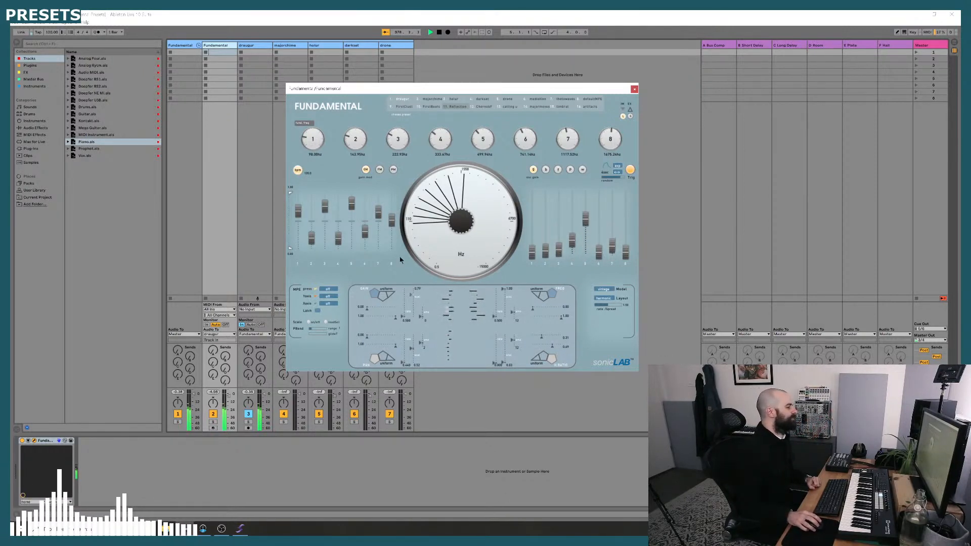
- Examine the ValhallaRoom reverb settings on the draugur track and close the reverb window
{"action": "left_click", "coordinate": [246, 45]}
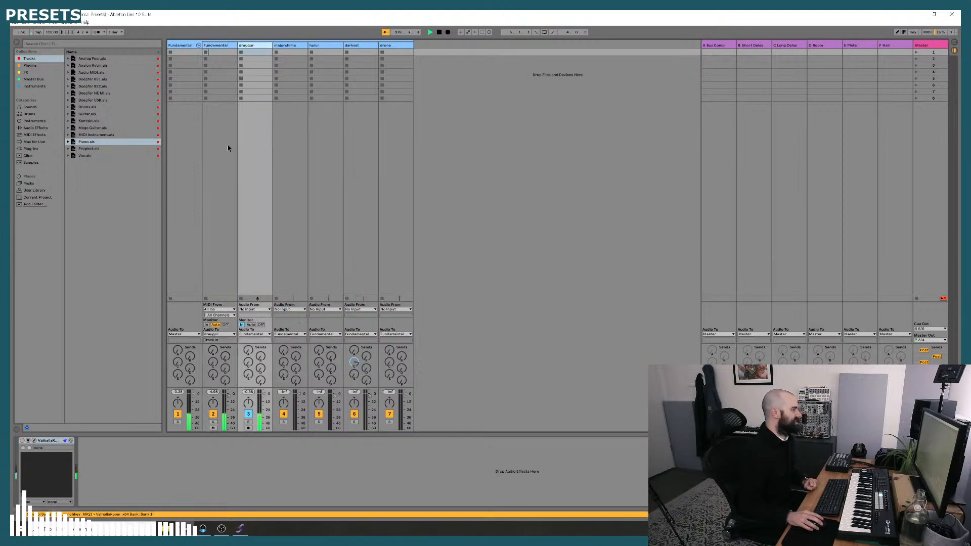
{"action": "left_click", "coordinate": [34, 441]}
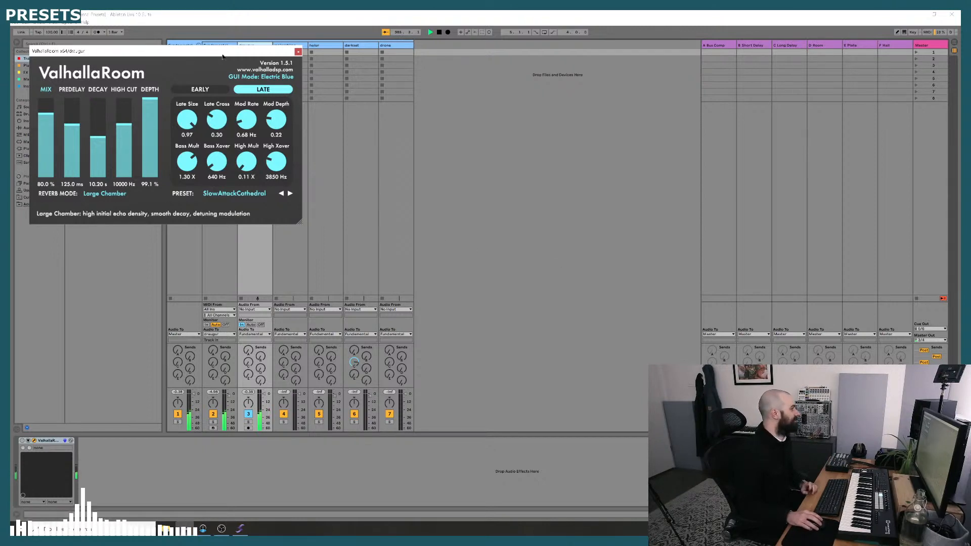
{"action": "left_click", "coordinate": [299, 52]}
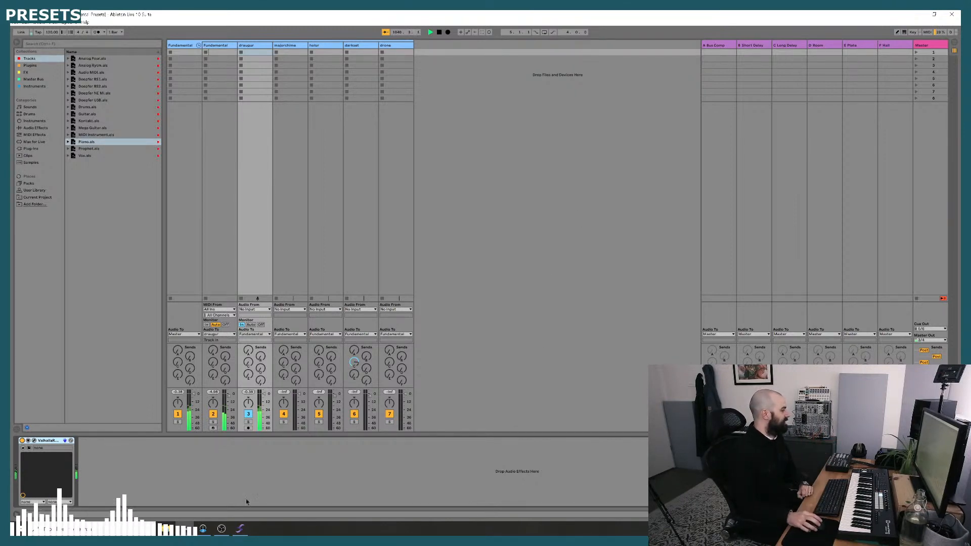
{"action": "left_click", "coordinate": [34, 441]}
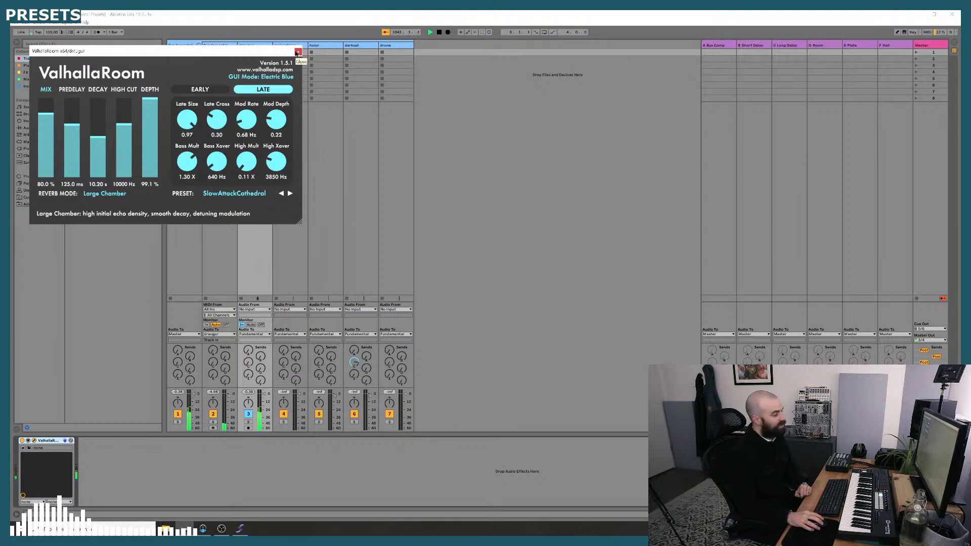
{"action": "left_click", "coordinate": [297, 52]}
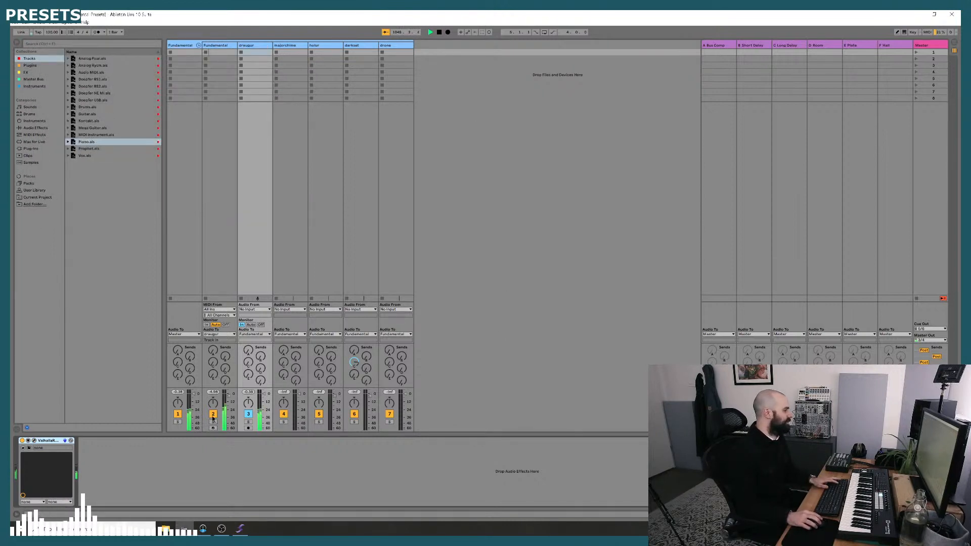
- Load the majorchime preset in the Fundamental synth on the second track and close the synth window
{"action": "key", "text": "Left"}
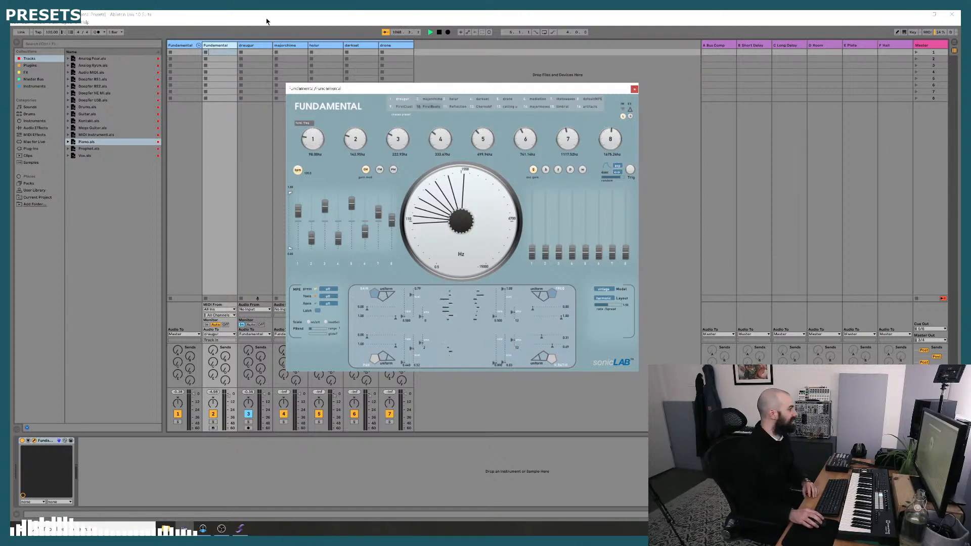
{"action": "left_click", "coordinate": [434, 100]}
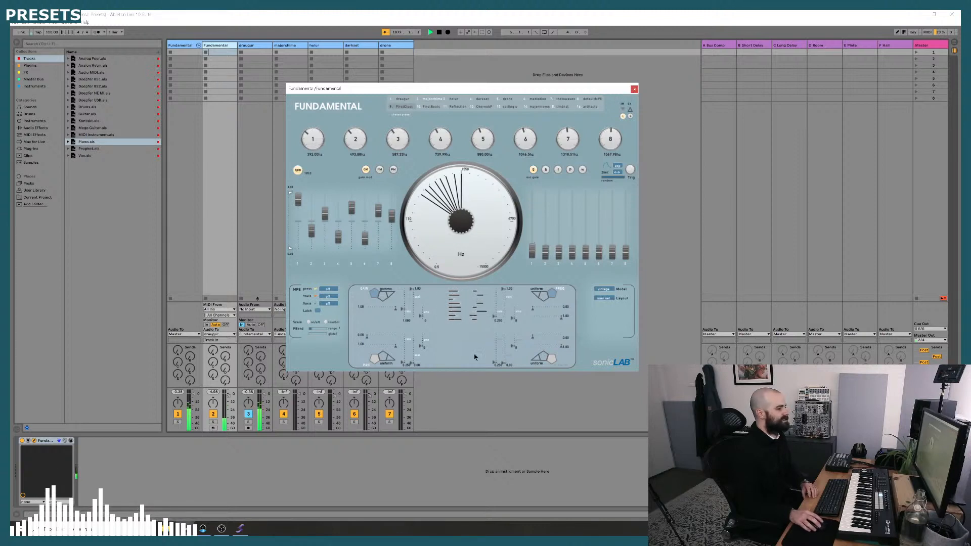
{"action": "left_click", "coordinate": [634, 89]}
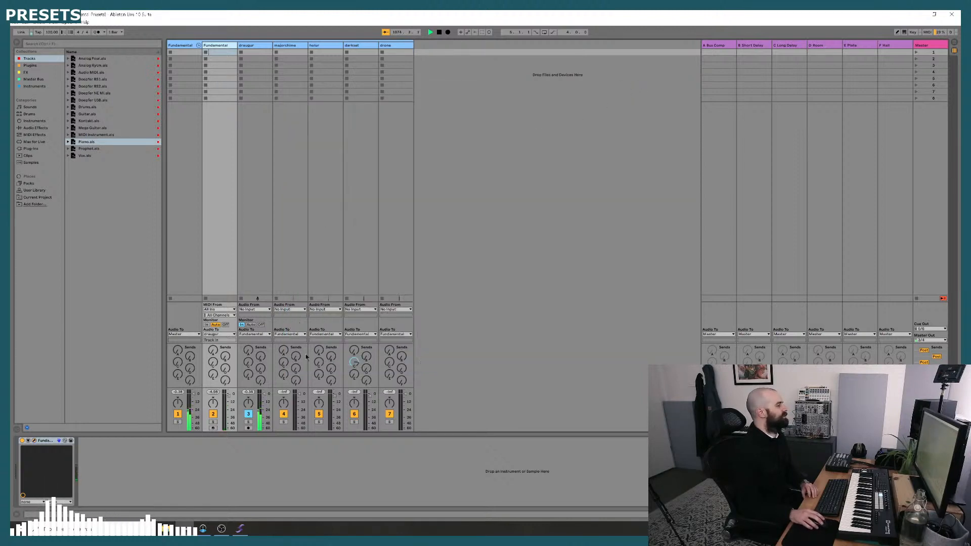
- Route the second Fundamental track's audio output to the majorchime track and select that track
{"action": "left_click", "coordinate": [224, 336]}
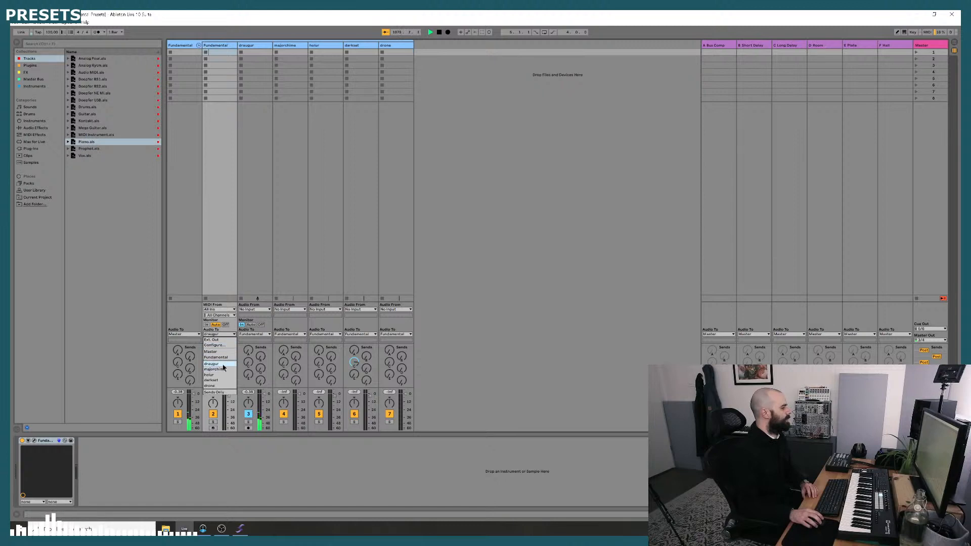
{"action": "left_click", "coordinate": [225, 370]}
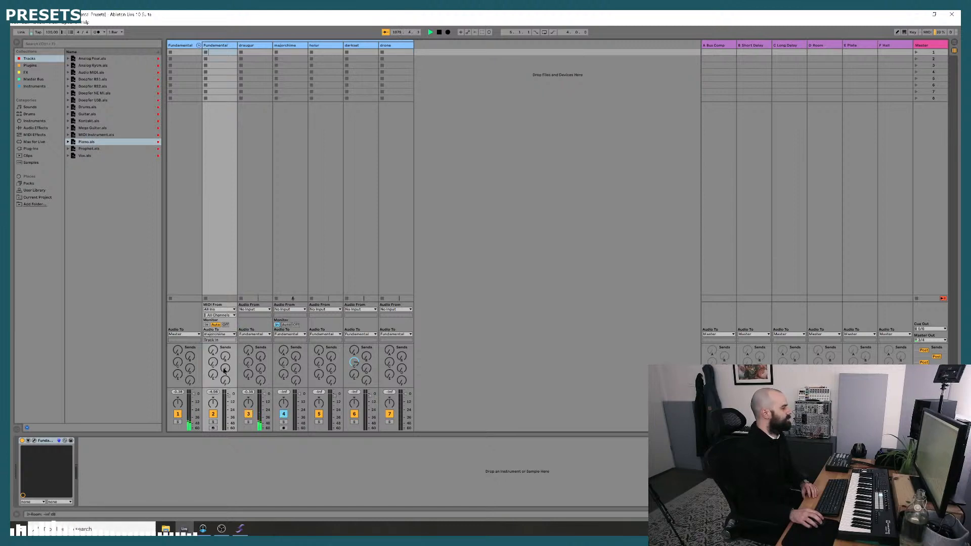
{"action": "left_click", "coordinate": [294, 47]}
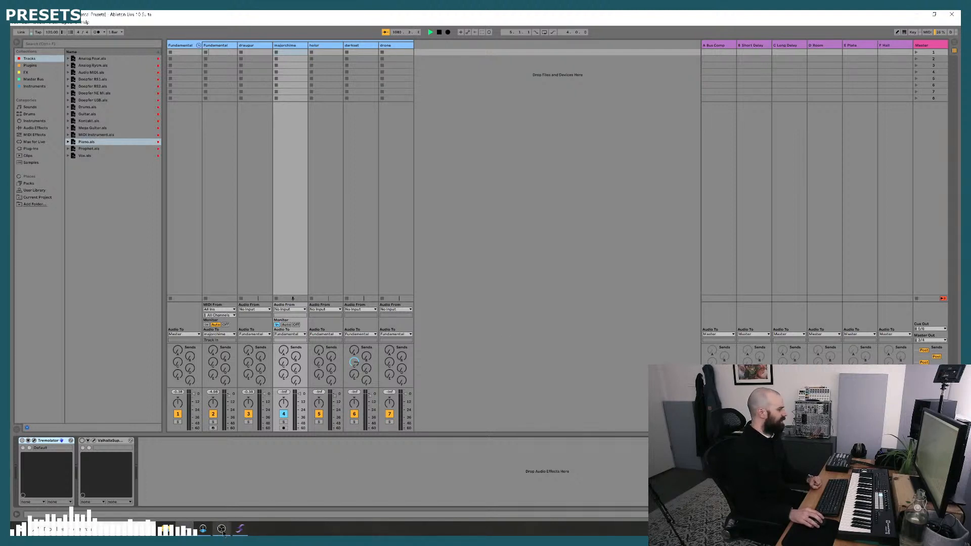
{"action": "key", "text": "F11"}
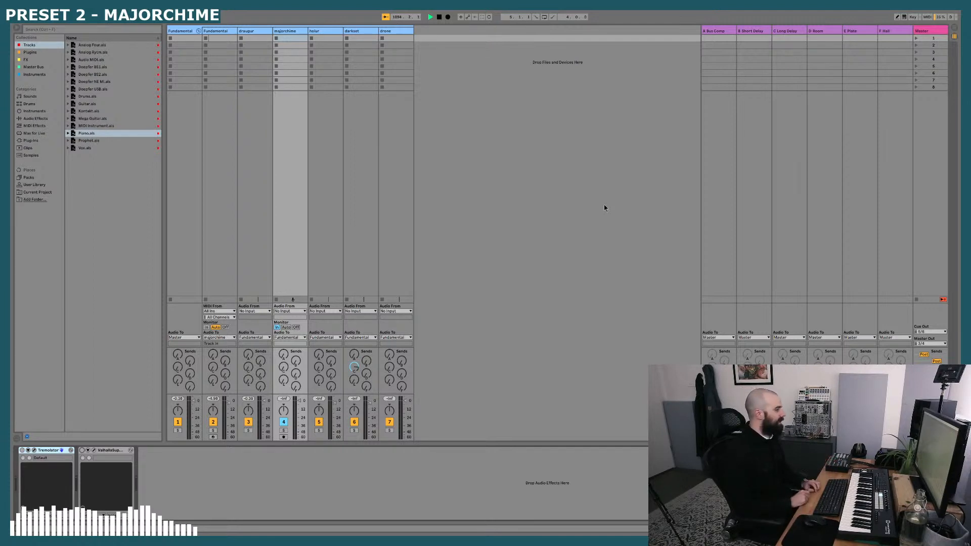
{"action": "key", "text": "ctrl+shift+f"}
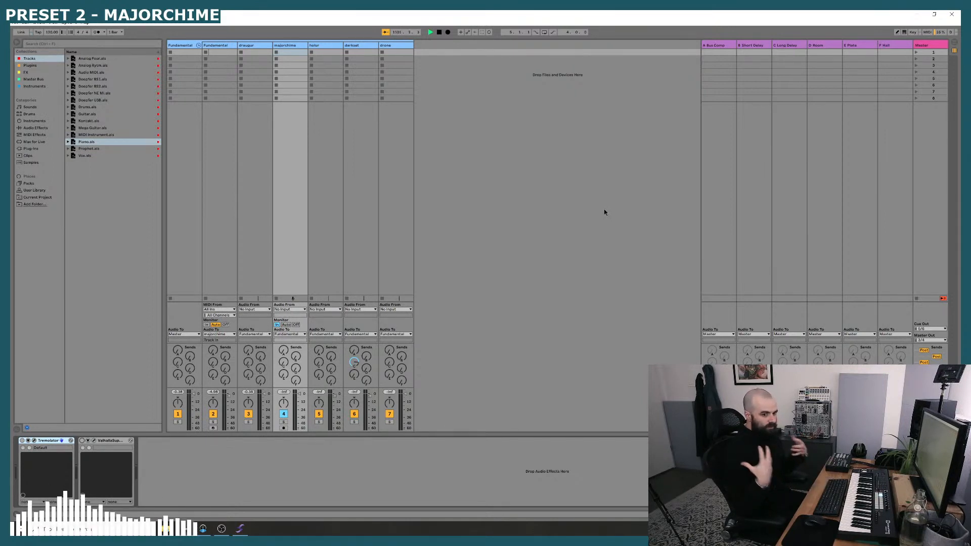
{"action": "key", "text": "F11"}
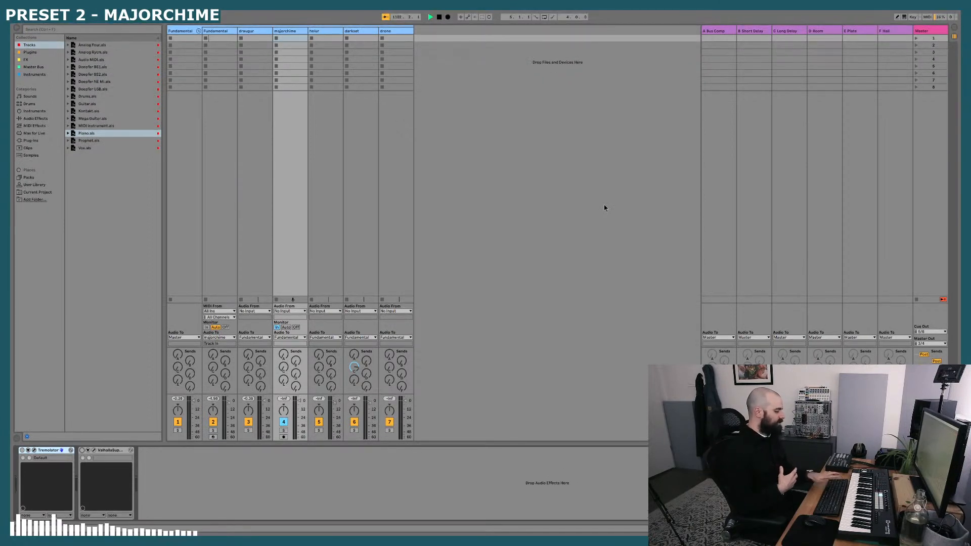
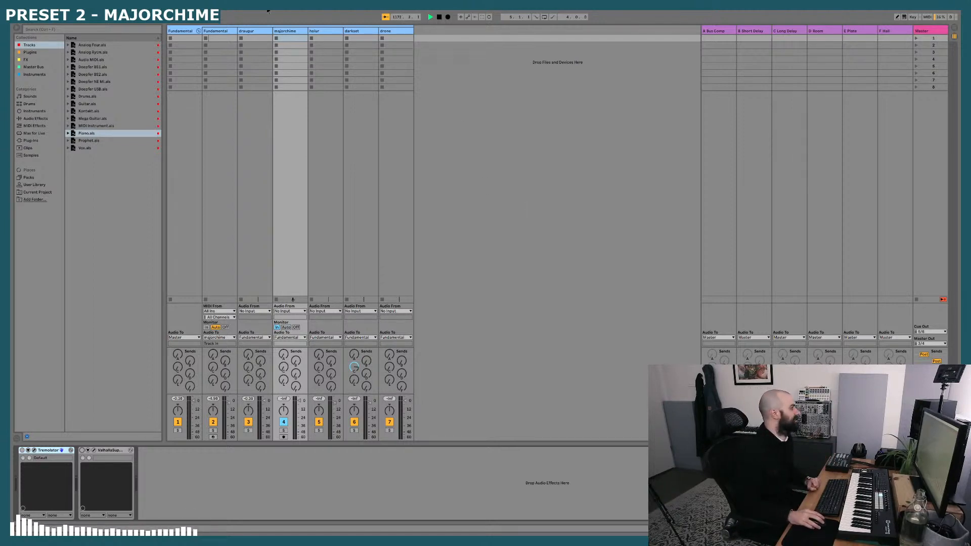
- Reopen the Fundamental synth on the second track in windowed view and turn on its Trig option
{"action": "left_click", "coordinate": [211, 32]}
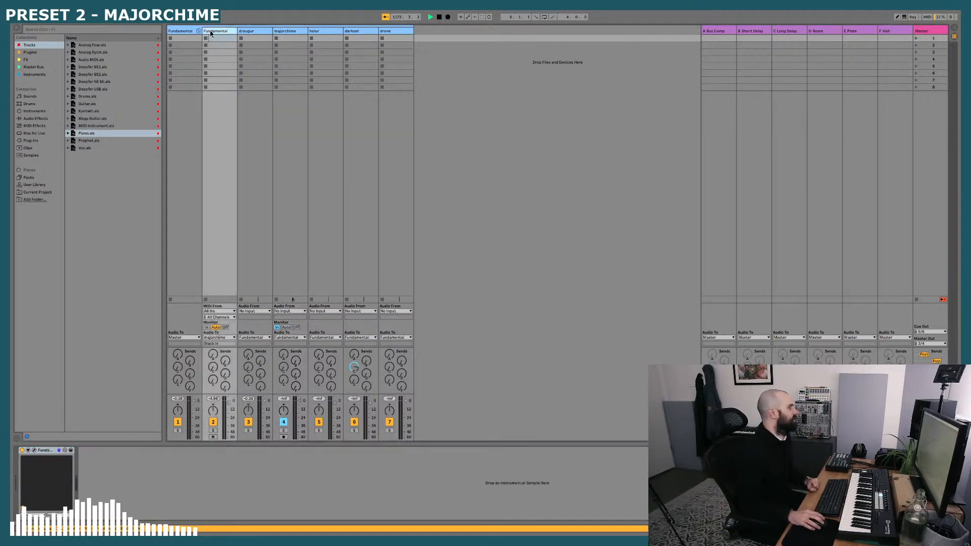
{"action": "key", "text": "F11"}
{"action": "left_click", "coordinate": [34, 441]}
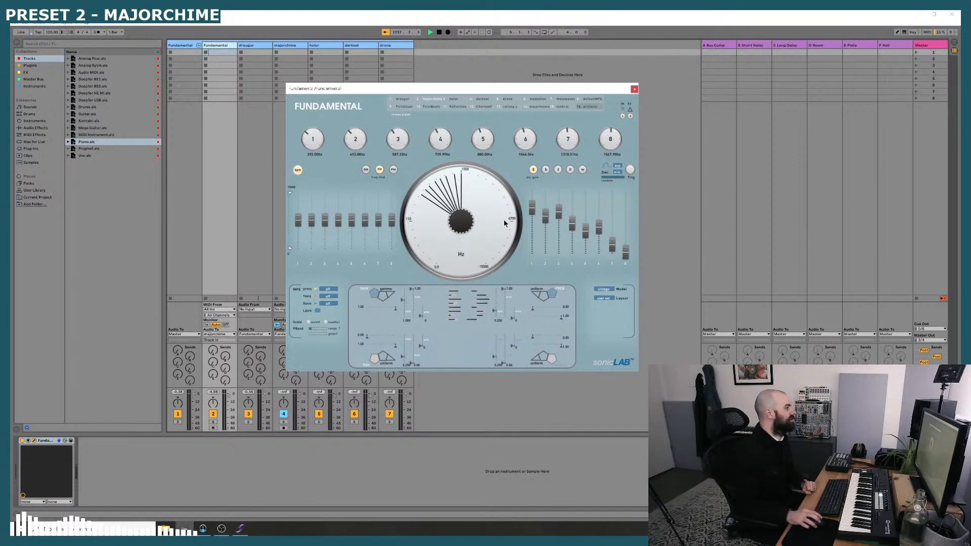
{"action": "left_click", "coordinate": [629, 171]}
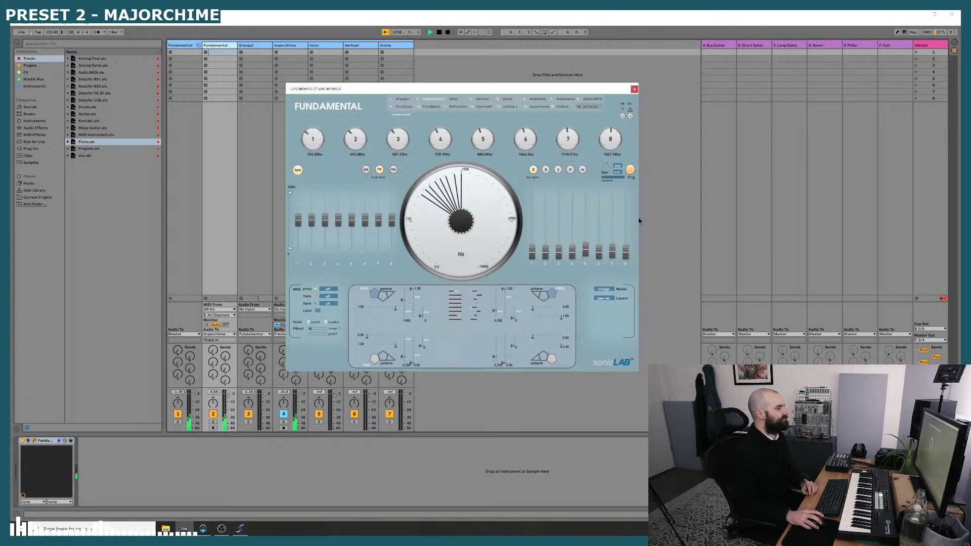
- Check the Master track's Utility device, and retrigger the drone on the second Fundamental track with its gain faders displayed
{"action": "left_click", "coordinate": [939, 46]}
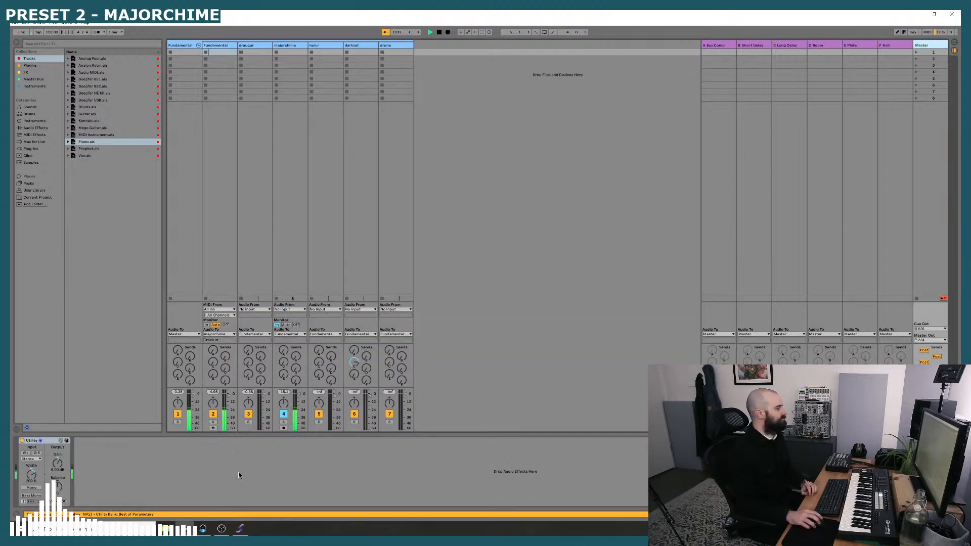
{"action": "left_click", "coordinate": [228, 45]}
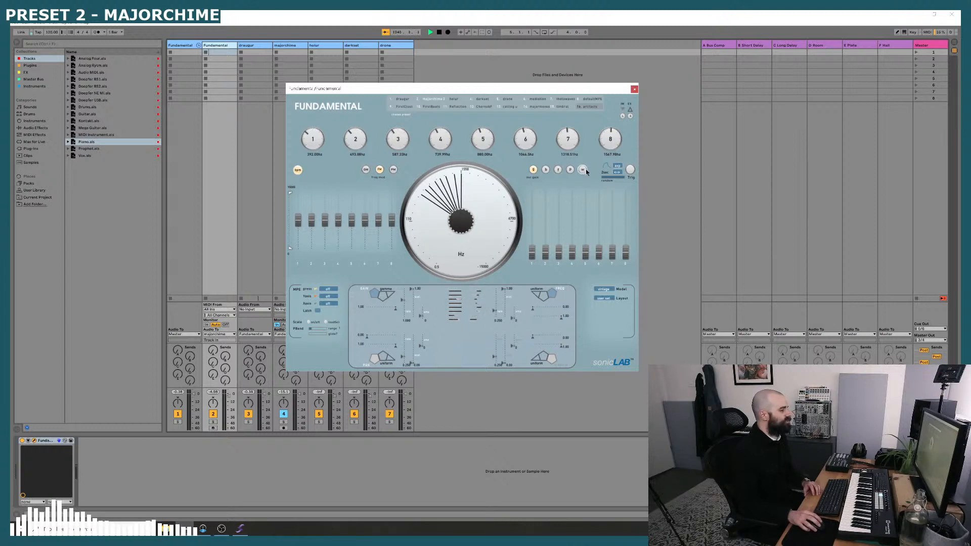
{"action": "left_click", "coordinate": [630, 171]}
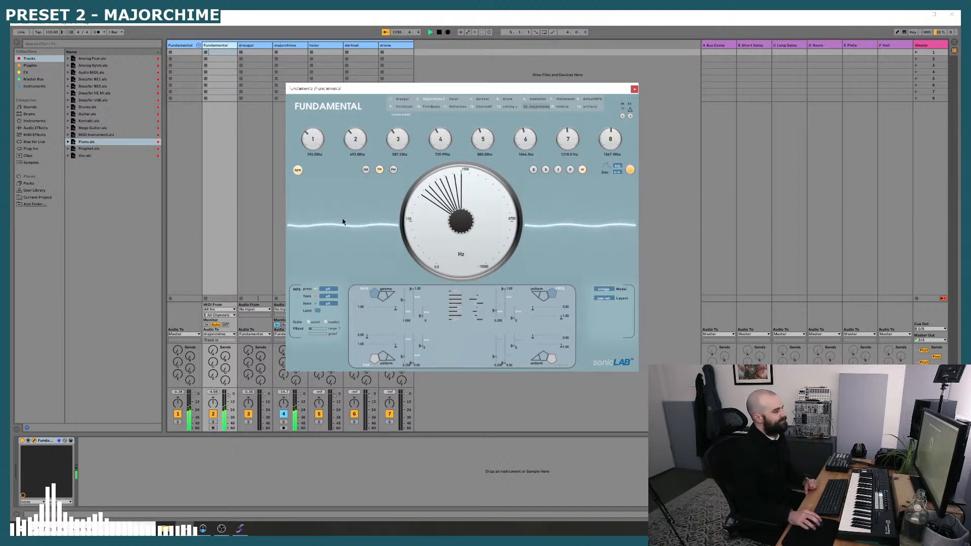
{"action": "left_click", "coordinate": [532, 170]}
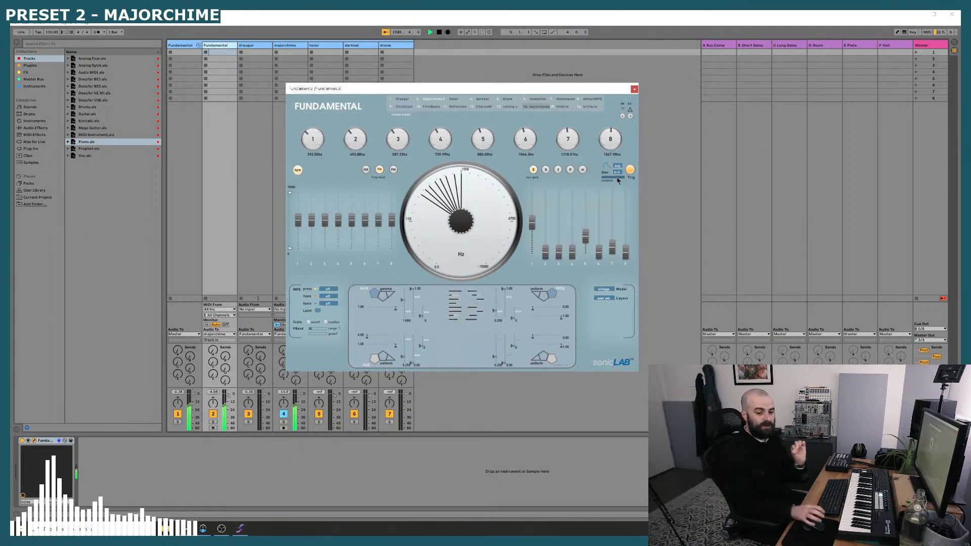
- Show the gain mod faders, turn Trig on, and lower the levels of oscillators 1, 5, 7 and 8
{"action": "left_click", "coordinate": [365, 170]}
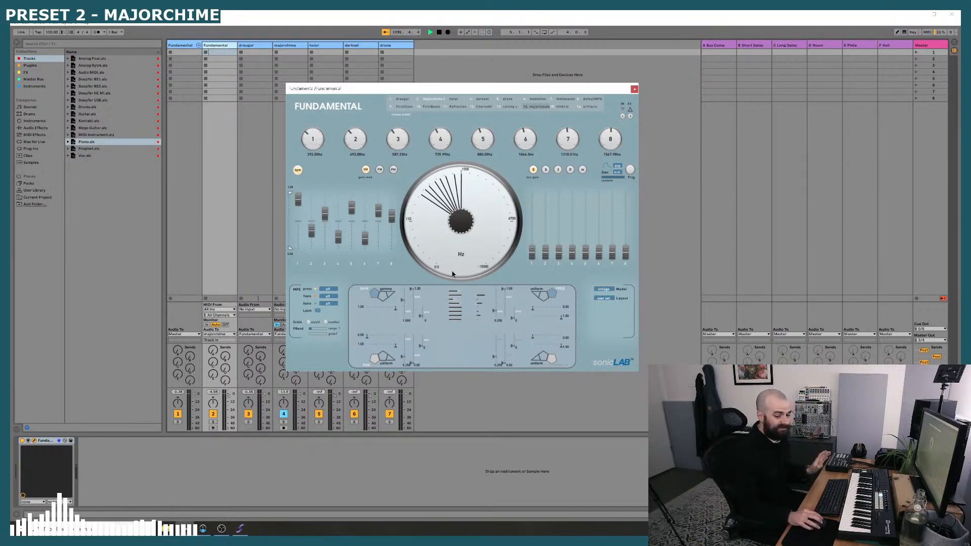
{"action": "left_click", "coordinate": [629, 171]}
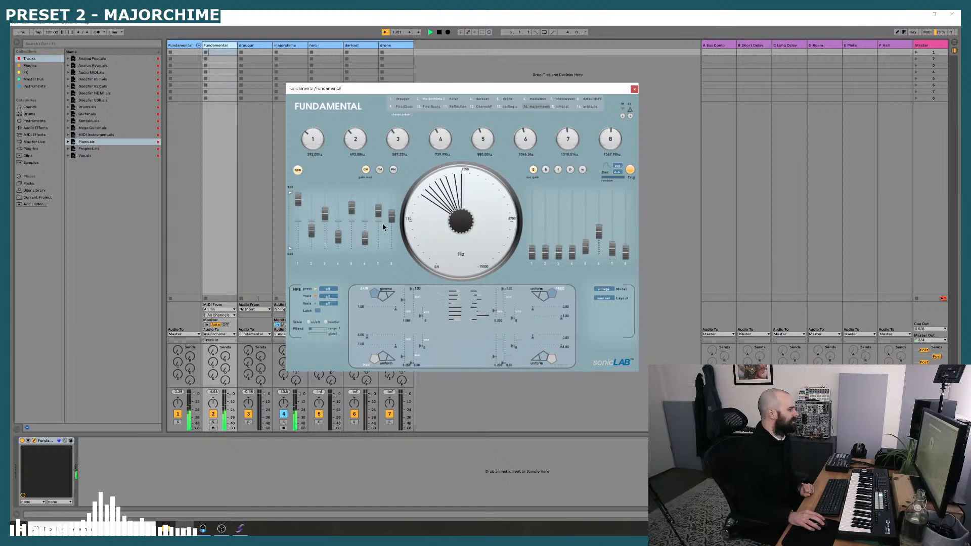
{"action": "left_click_drag", "start_coordinate": [378, 212], "coordinate": [392, 230]}
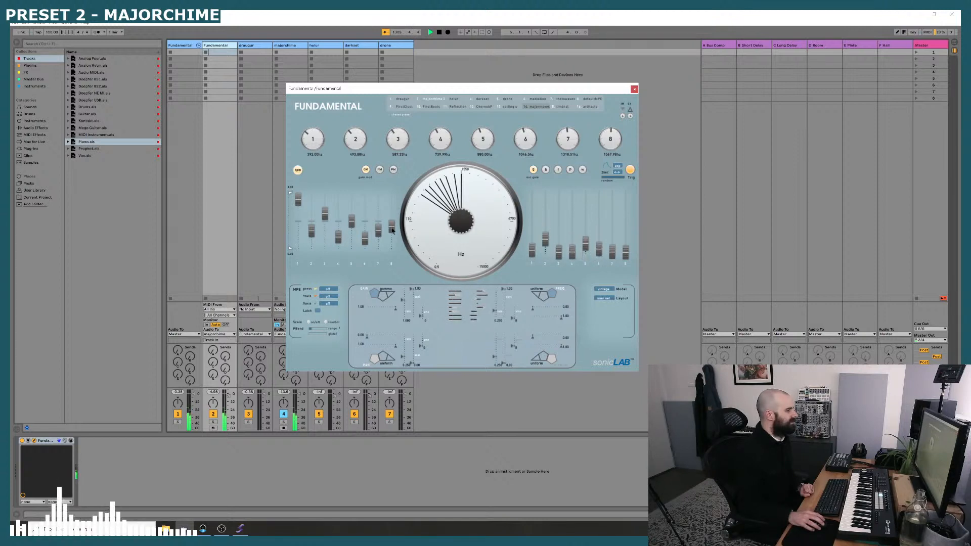
{"action": "left_click_drag", "start_coordinate": [298, 199], "coordinate": [298, 209]}
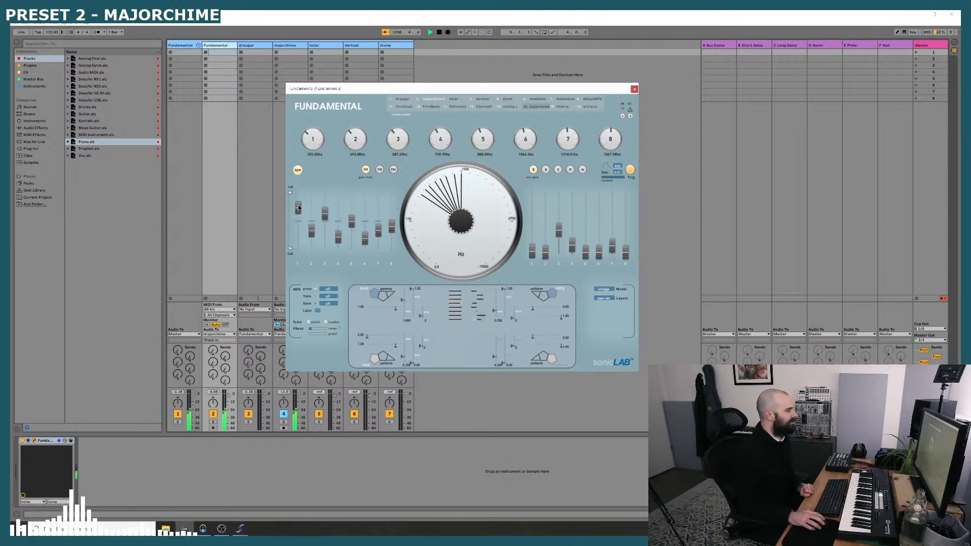
{"action": "left_click_drag", "start_coordinate": [298, 209], "coordinate": [297, 216]}
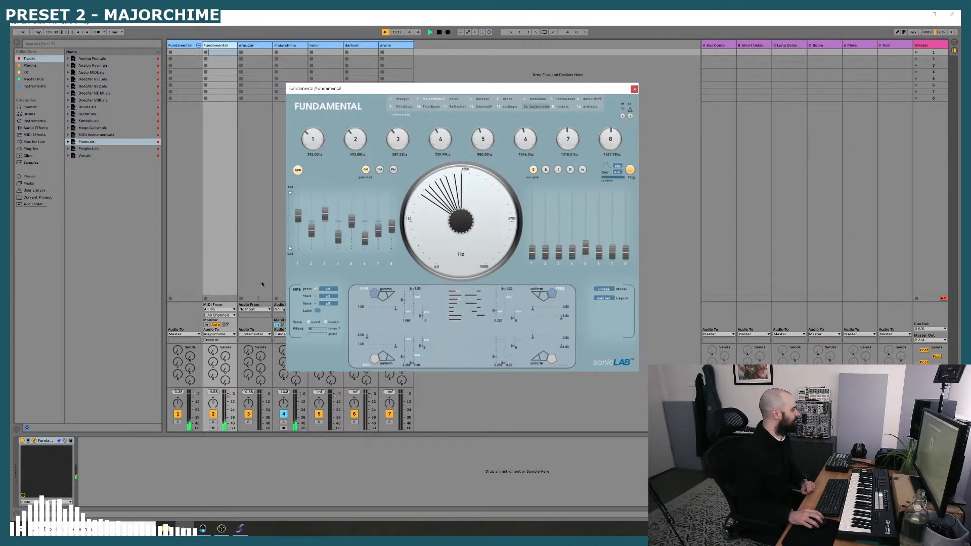
- Open the ValhallaSupermassive effect on the majorchime track to view its settings
{"action": "left_click", "coordinate": [283, 46]}
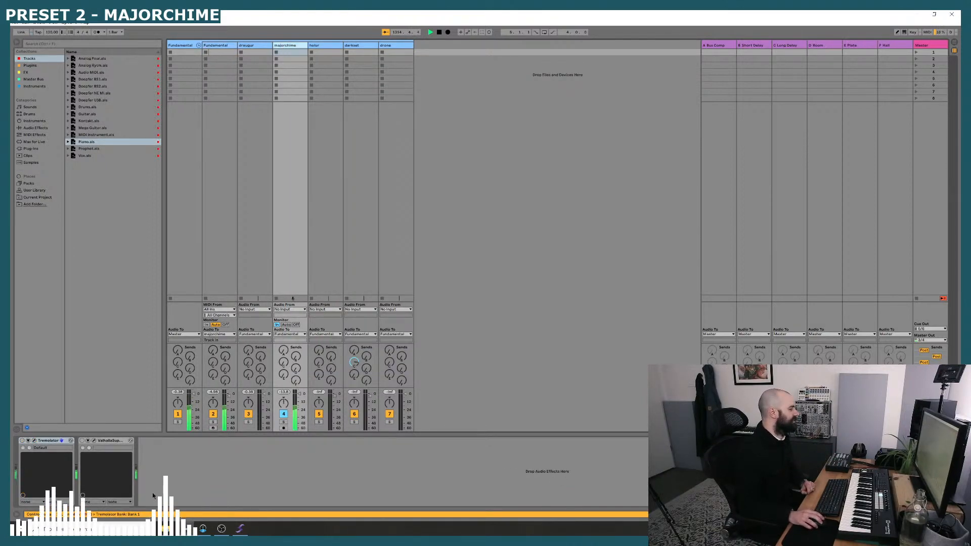
{"action": "left_click", "coordinate": [106, 444]}
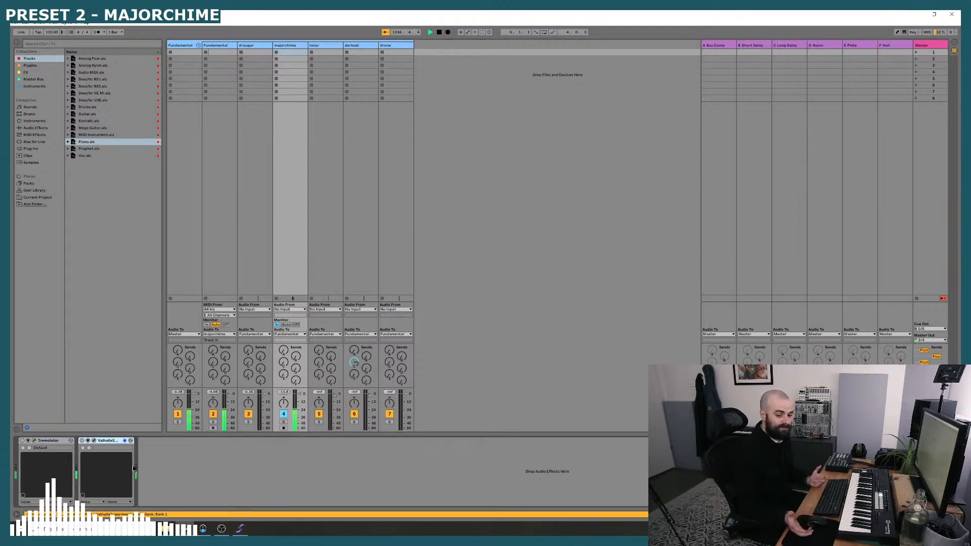
{"action": "left_click", "coordinate": [94, 441]}
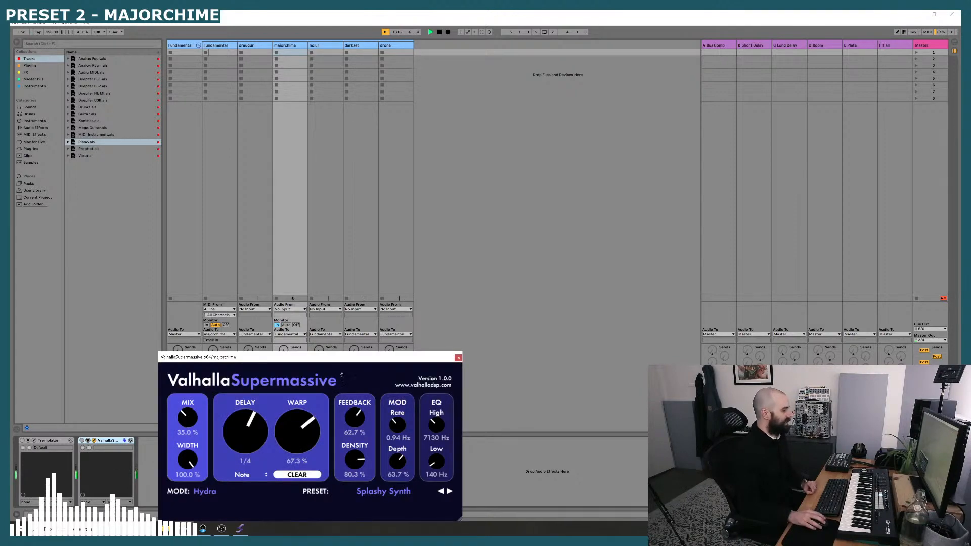
- Move the ValhallaSupermassive window to the middle of the workspace and switch the effect on for the majorchime track
{"action": "left_click_drag", "start_coordinate": [343, 362], "coordinate": [633, 171]}
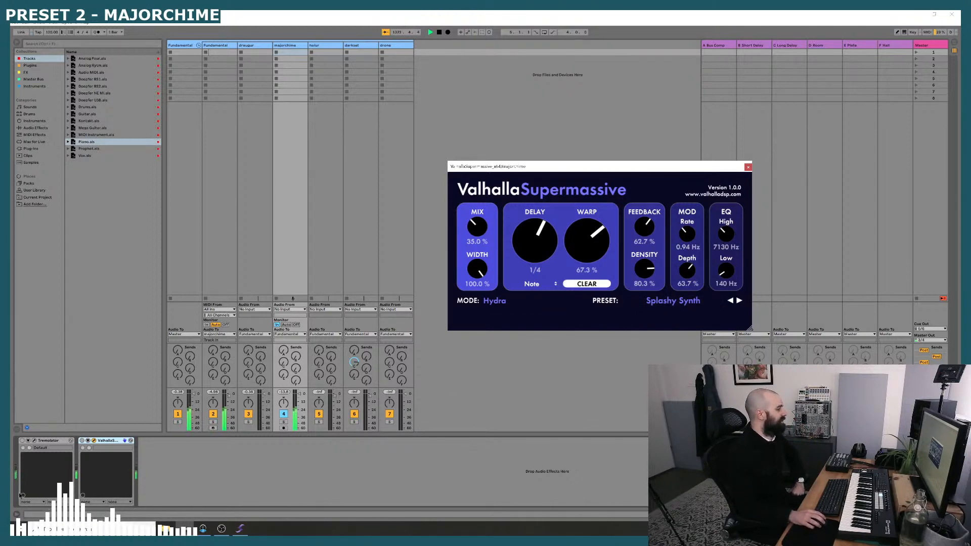
{"action": "left_click", "coordinate": [82, 440]}
{"action": "left_click", "coordinate": [83, 441]}
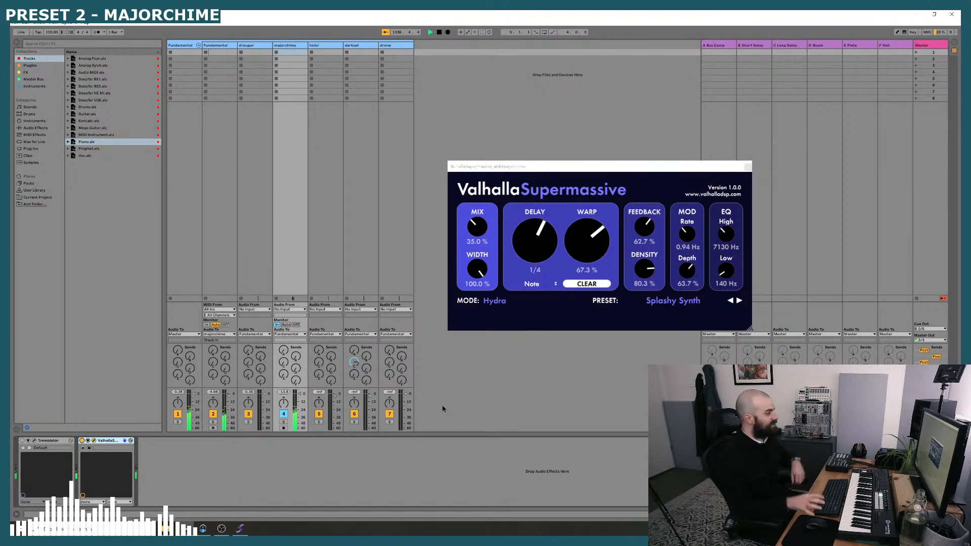
- Open Tremolator on the majorchime track, expand its Tweak section and switch the effect on
{"action": "left_click", "coordinate": [35, 441]}
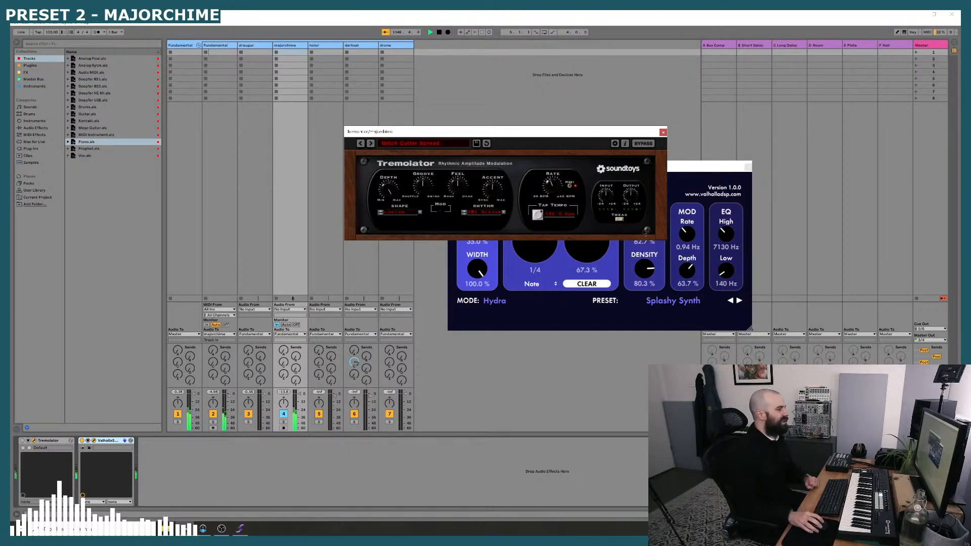
{"action": "left_click", "coordinate": [620, 219]}
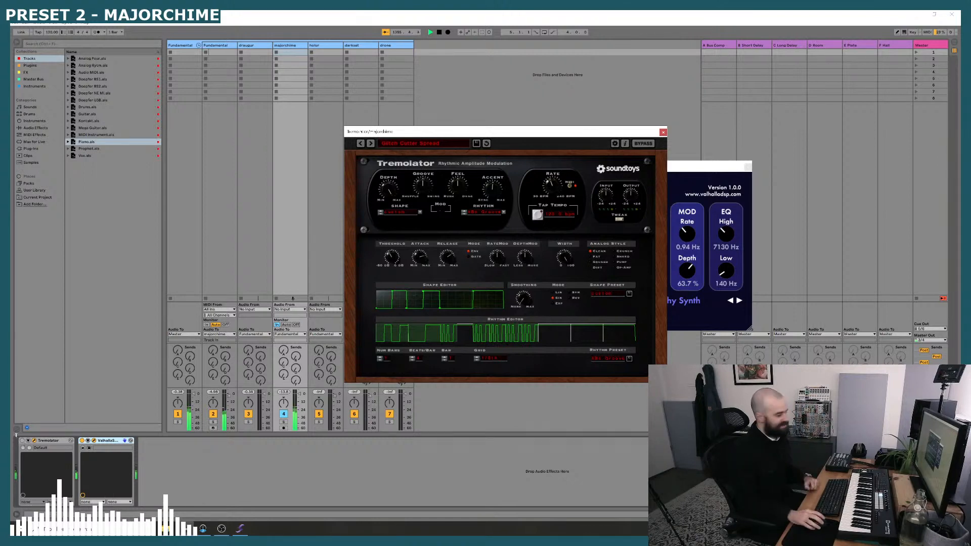
{"action": "left_click", "coordinate": [22, 441]}
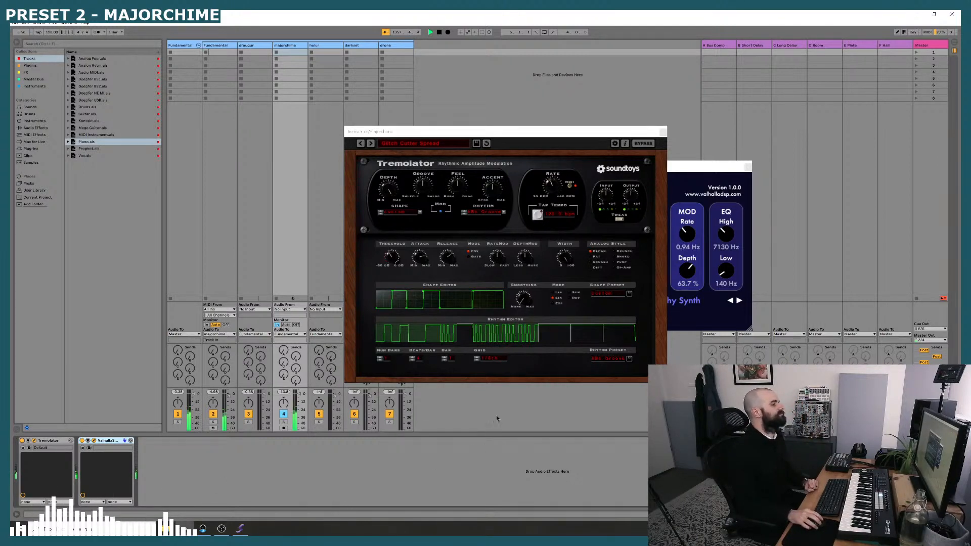
- Try another Shape Editor mode in Tremolator, switch back, and nudge the Release amount
{"action": "left_click", "coordinate": [552, 296]}
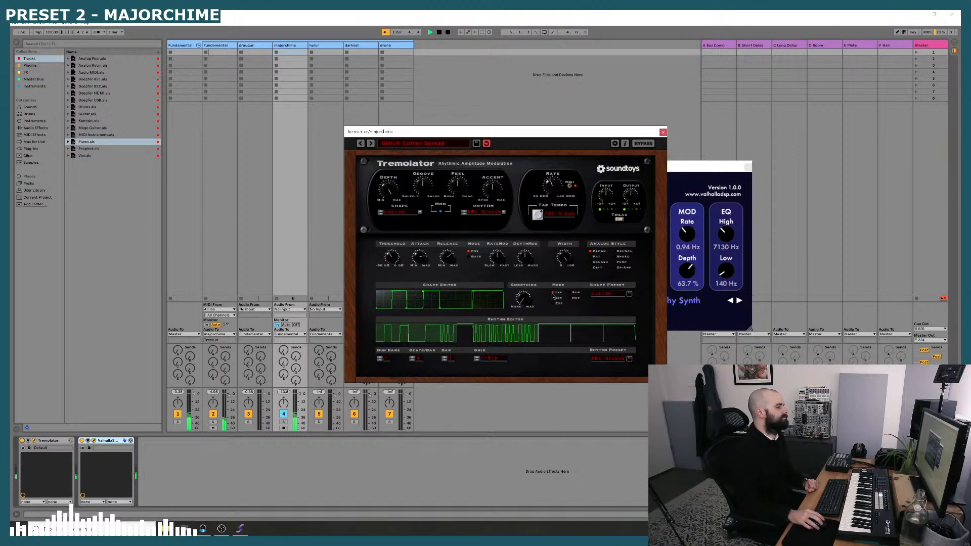
{"action": "left_click", "coordinate": [553, 298]}
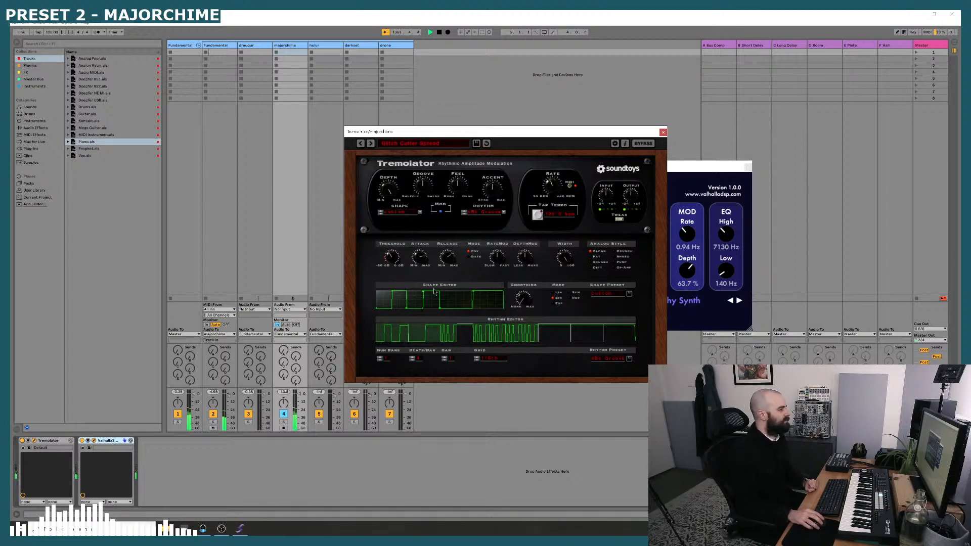
{"action": "left_click_drag", "start_coordinate": [445, 260], "coordinate": [443, 263]}
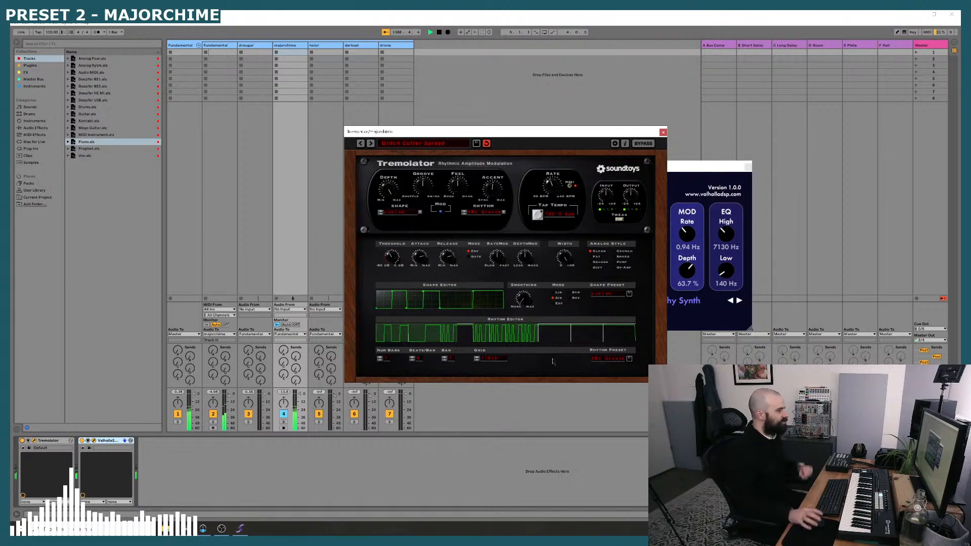
- Rework Tremolator's rhythm pattern with different grid divisions, adding hits to its end and merging its opening into a long step
{"action": "left_click", "coordinate": [593, 358]}
{"action": "left_click", "coordinate": [531, 360]}
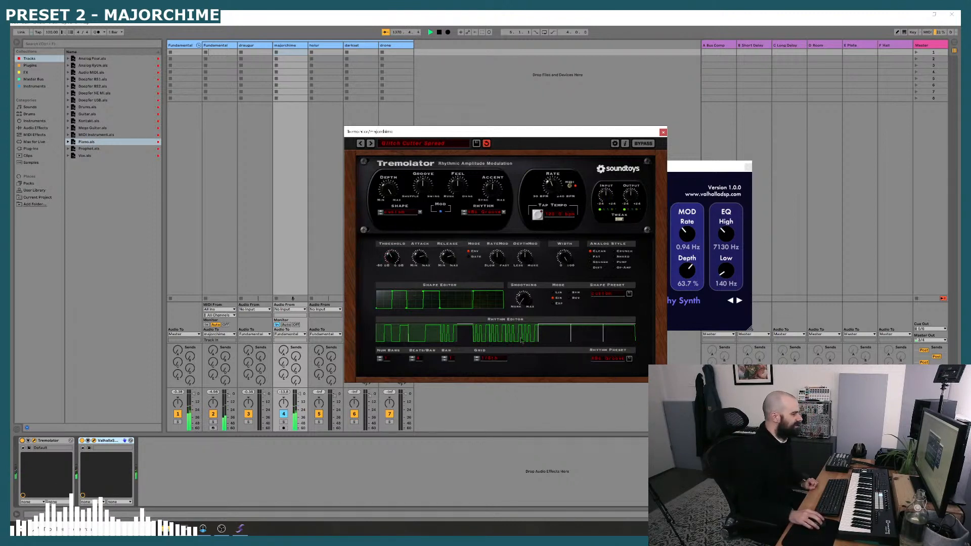
{"action": "left_click", "coordinate": [556, 339]}
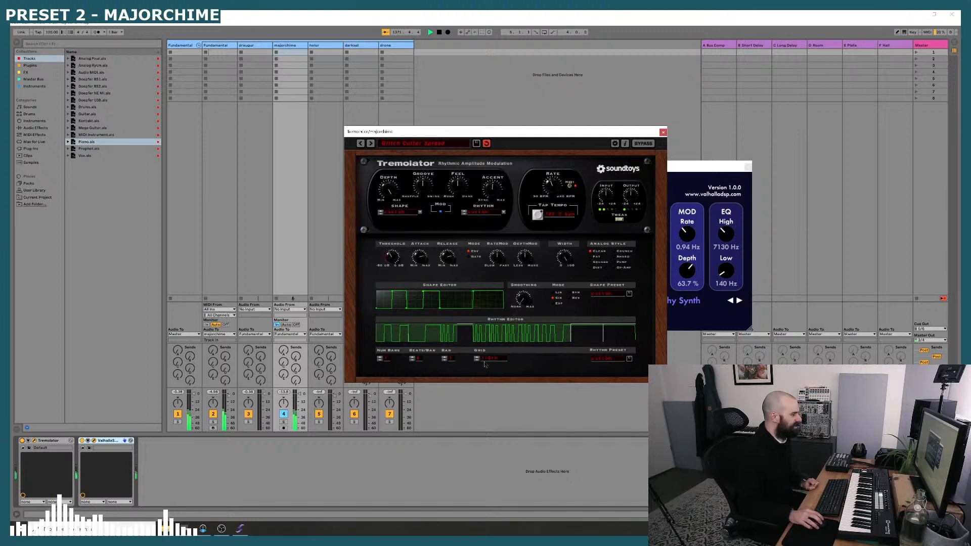
{"action": "left_click", "coordinate": [449, 334]}
{"action": "left_click", "coordinate": [556, 336]}
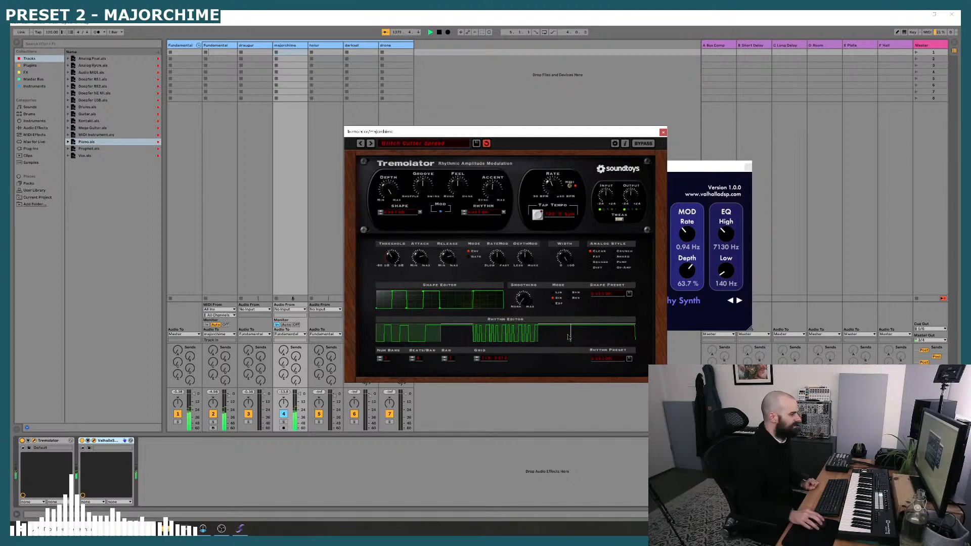
{"action": "left_click", "coordinate": [481, 338]}
{"action": "left_click", "coordinate": [578, 337]}
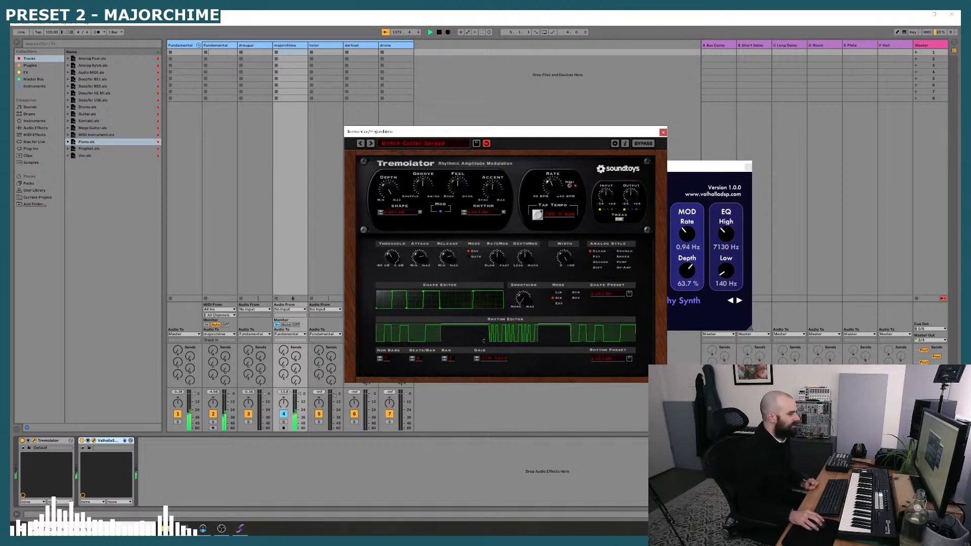
{"action": "left_click", "coordinate": [418, 341]}
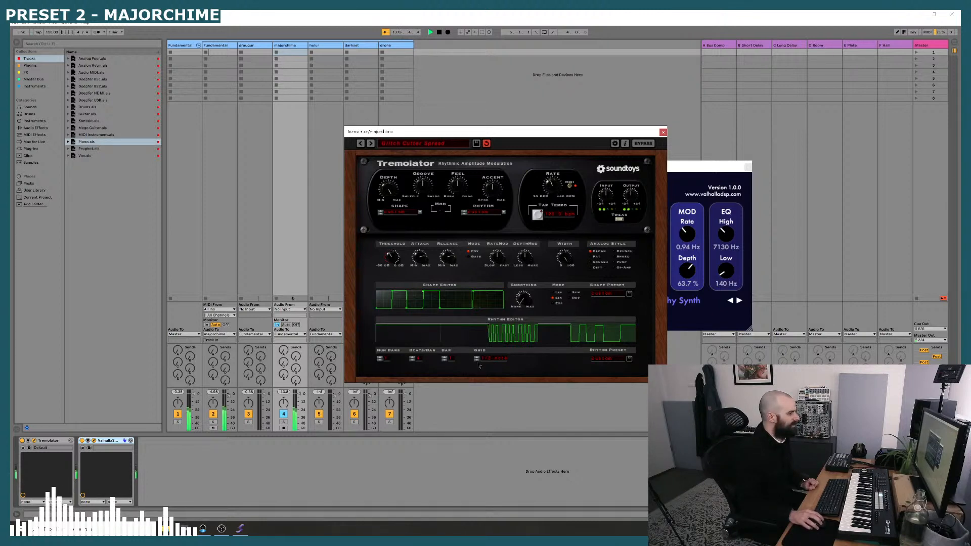
- Put shorter hits back at the start of the rhythm pattern and replace its middle section with long steps and fast bursts
{"action": "left_click", "coordinate": [391, 332]}
{"action": "left_click", "coordinate": [497, 342]}
{"action": "left_click", "coordinate": [529, 335]}
{"action": "left_click", "coordinate": [515, 339]}
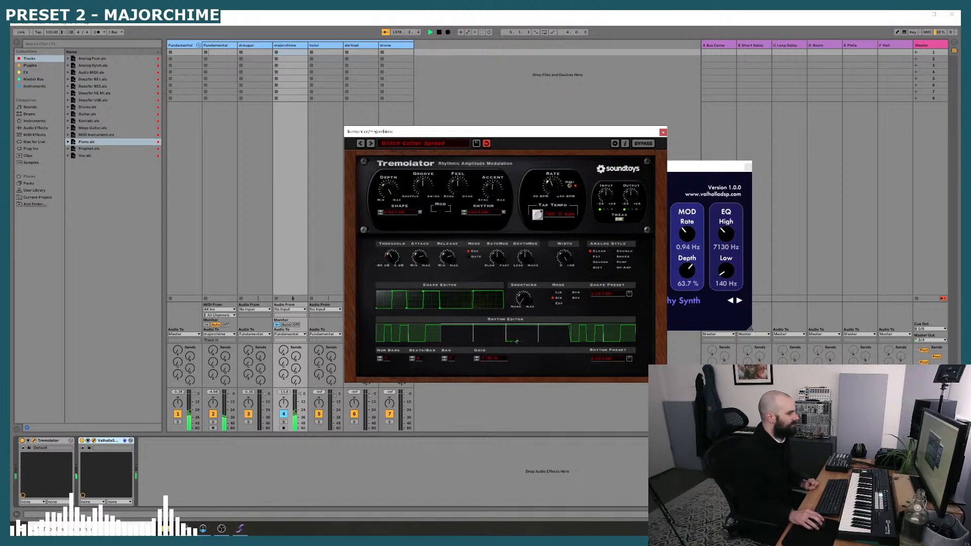
{"action": "left_click", "coordinate": [476, 359]}
{"action": "left_click", "coordinate": [476, 361]}
{"action": "left_click", "coordinate": [512, 340]}
{"action": "left_click", "coordinate": [483, 339]}
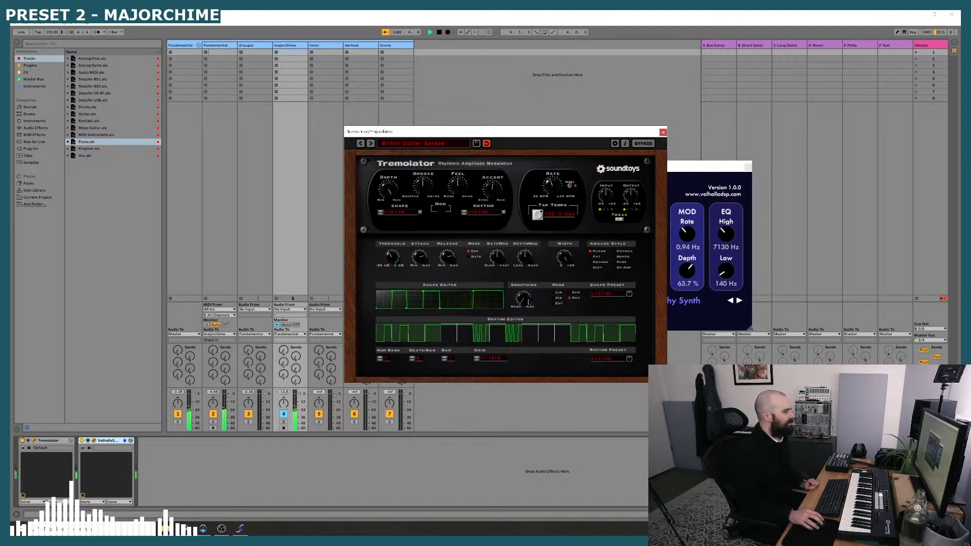
- Raise Tremolator's Smoothing to round the shape curves, and close the Tremolator and ValhallaSupermassive windows
{"action": "left_click_drag", "start_coordinate": [521, 297], "coordinate": [526, 259]}
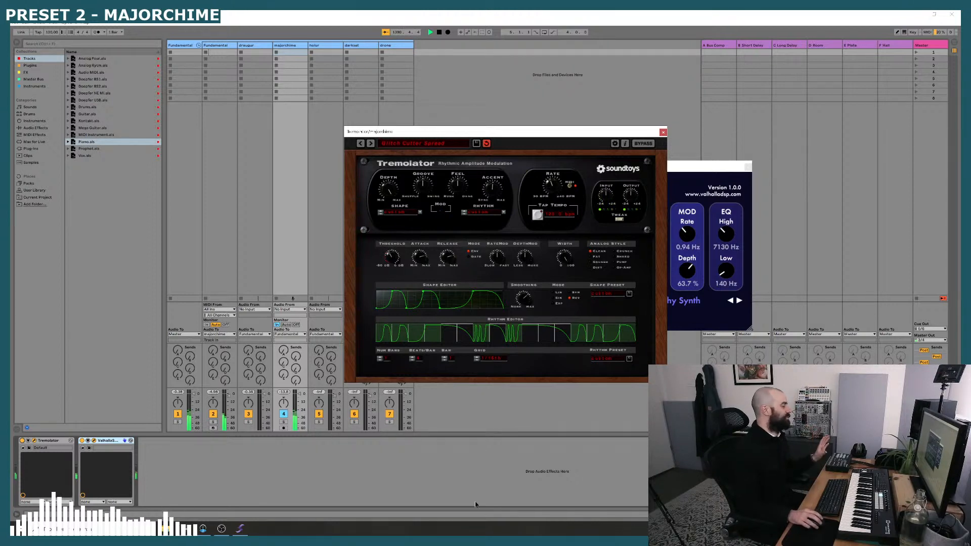
{"action": "left_click", "coordinate": [662, 131]}
{"action": "left_click", "coordinate": [747, 166]}
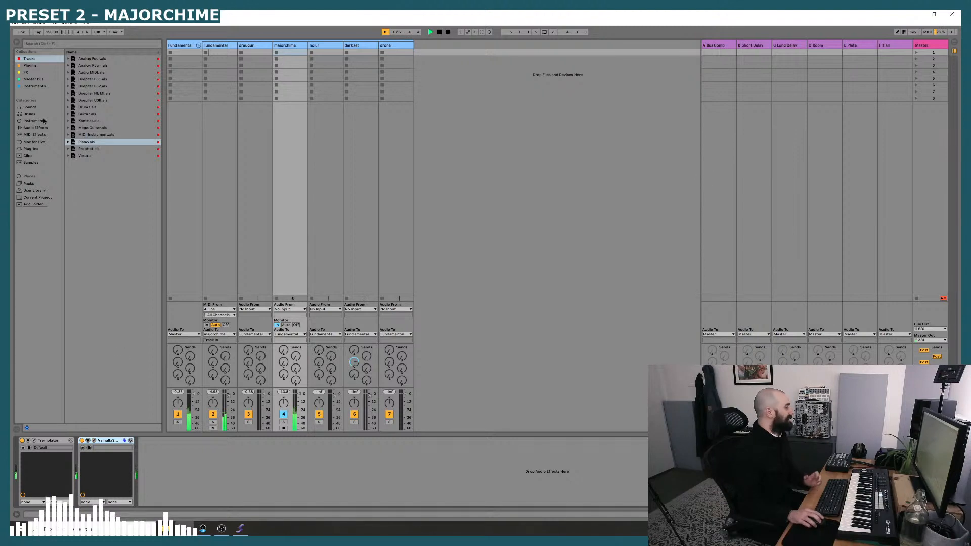
- Add Crystallizer from the FX collection to the start of the majorchime effect chain, before Tremolator
{"action": "left_click", "coordinate": [30, 66]}
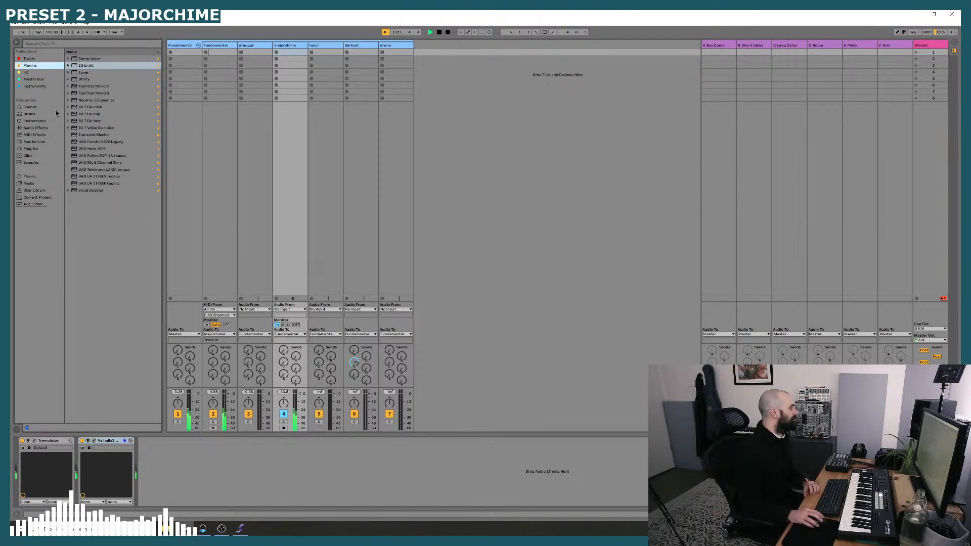
{"action": "left_click", "coordinate": [35, 72]}
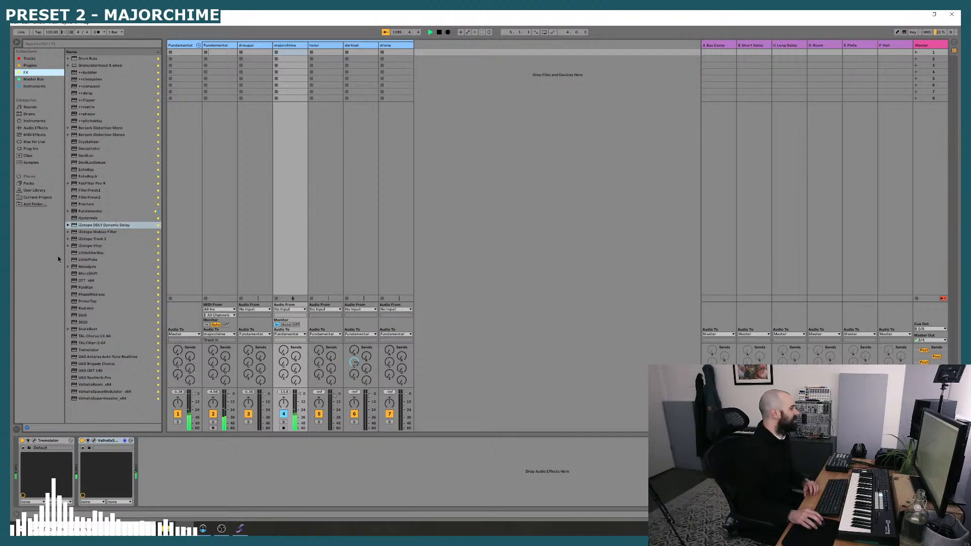
{"action": "left_click", "coordinate": [89, 142]}
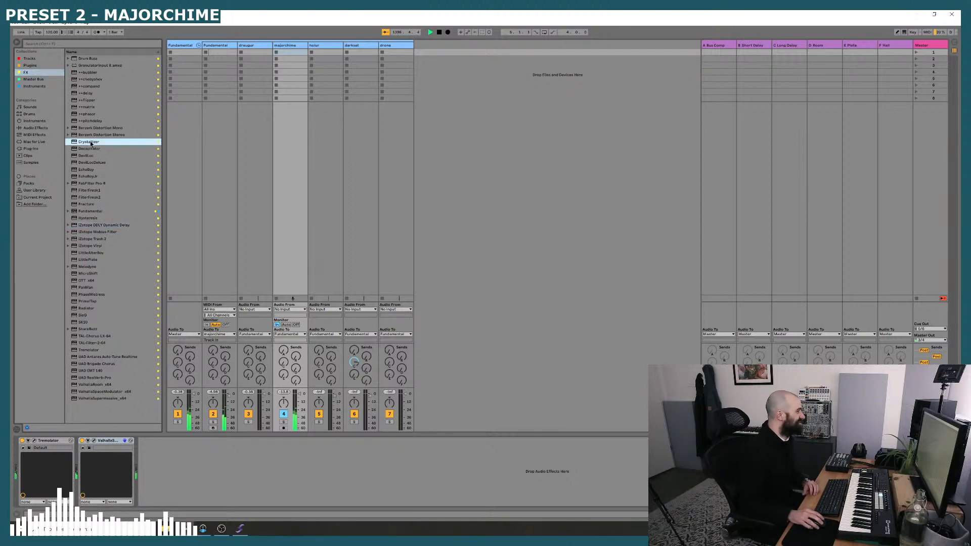
{"action": "left_click_drag", "start_coordinate": [17, 462], "coordinate": [16, 462]}
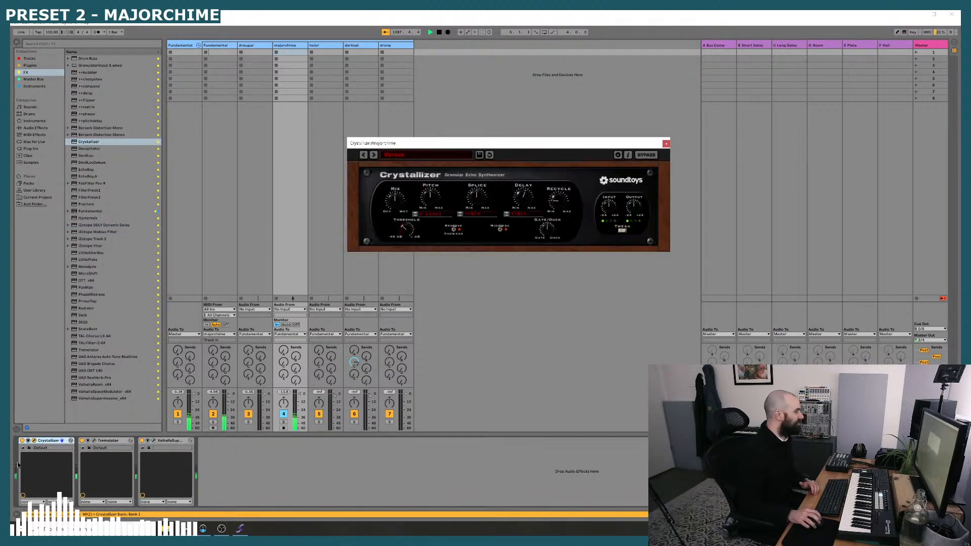
- Raise Crystallizer's Pitch, adjust its Splice, Delay and Recycle amounts, and close its window
{"action": "left_click_drag", "start_coordinate": [427, 195], "coordinate": [424, 156]}
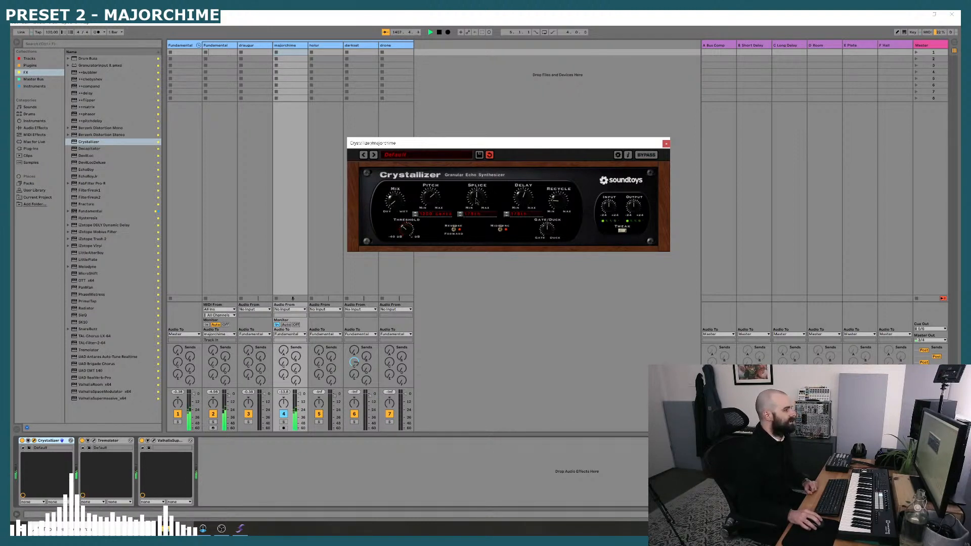
{"action": "mouse_move", "coordinate": [474, 202]}
{"action": "left_mouse_down"}
{"action": "mouse_move", "coordinate": [463, 215]}
{"action": "mouse_move", "coordinate": [459, 201]}
{"action": "left_mouse_up"}
{"action": "mouse_move", "coordinate": [518, 197]}
{"action": "left_mouse_down"}
{"action": "mouse_move", "coordinate": [512, 224]}
{"action": "mouse_move", "coordinate": [512, 204]}
{"action": "left_mouse_up"}
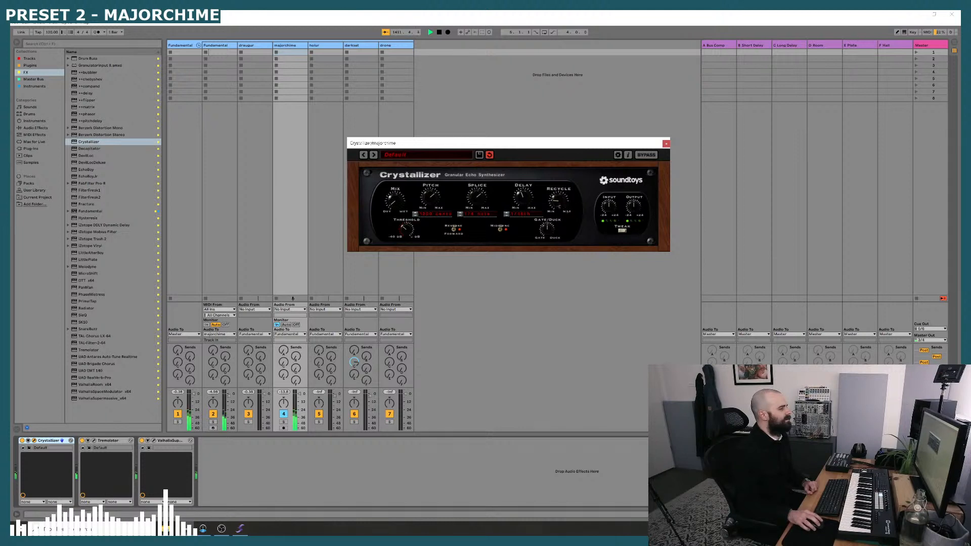
{"action": "left_click_drag", "start_coordinate": [557, 202], "coordinate": [555, 199]}
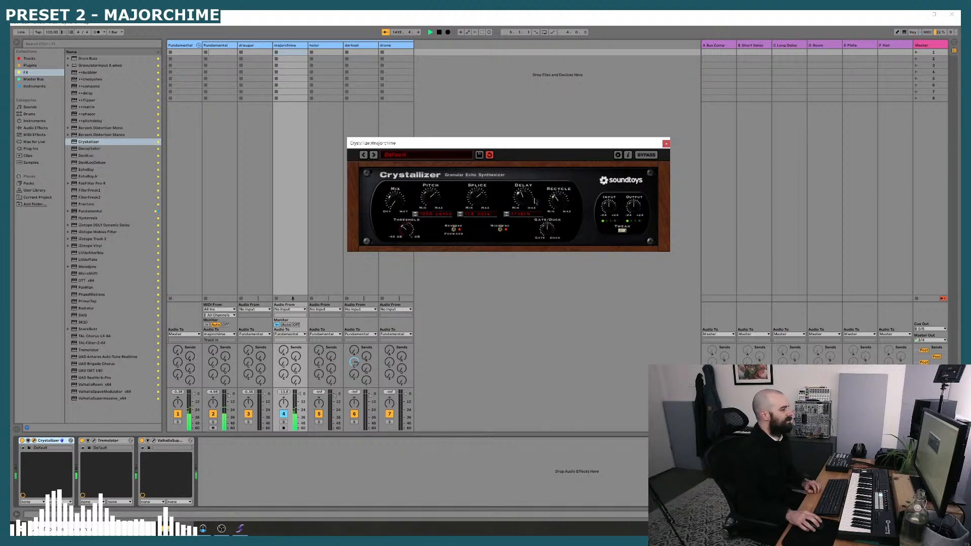
{"action": "left_click_drag", "start_coordinate": [520, 200], "coordinate": [524, 194]}
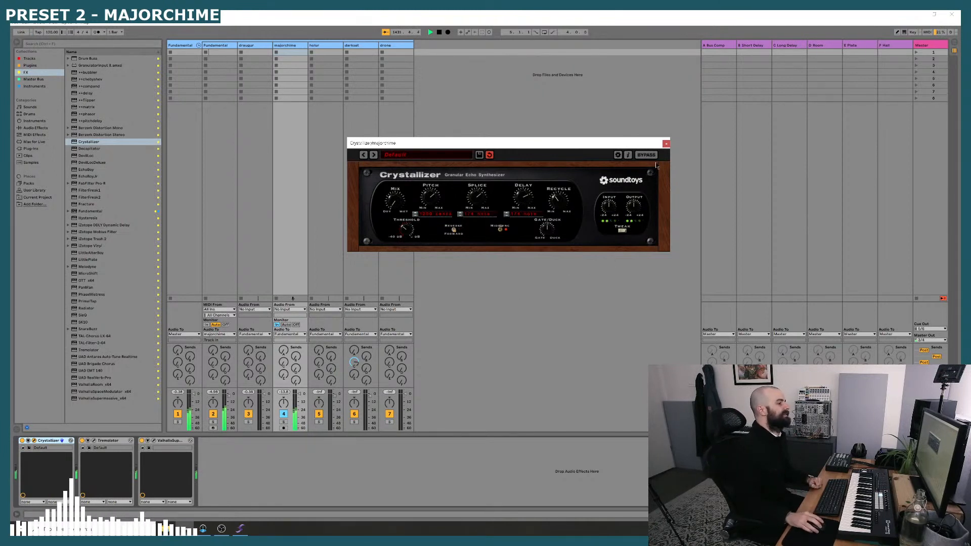
{"action": "left_click", "coordinate": [666, 144]}
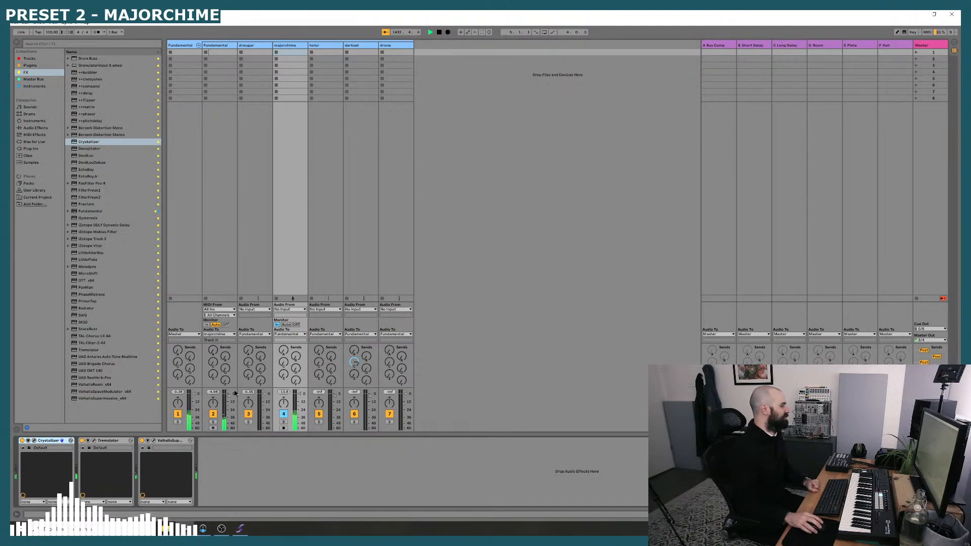
- Reopen Fundamental on the second track and retrigger the drone
{"action": "left_click", "coordinate": [211, 48]}
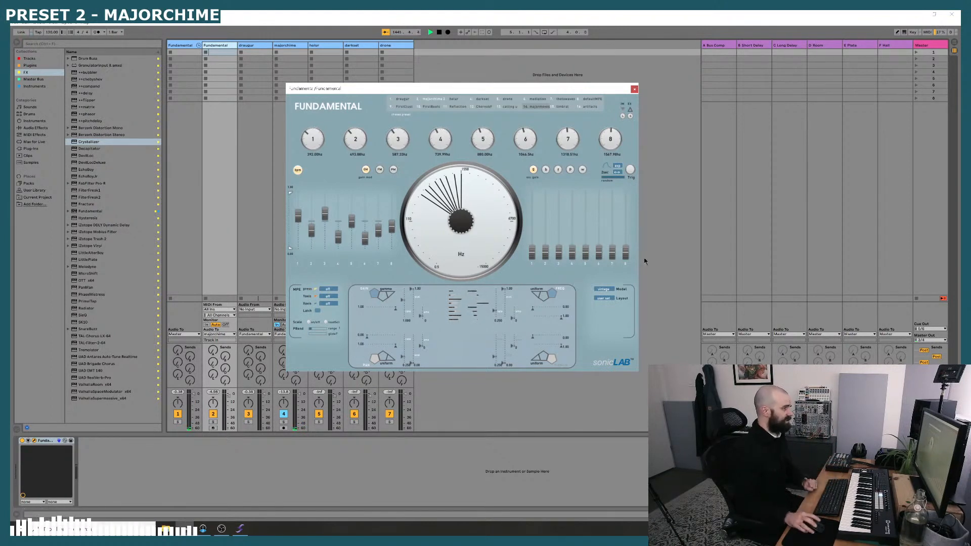
{"action": "left_click", "coordinate": [630, 169]}
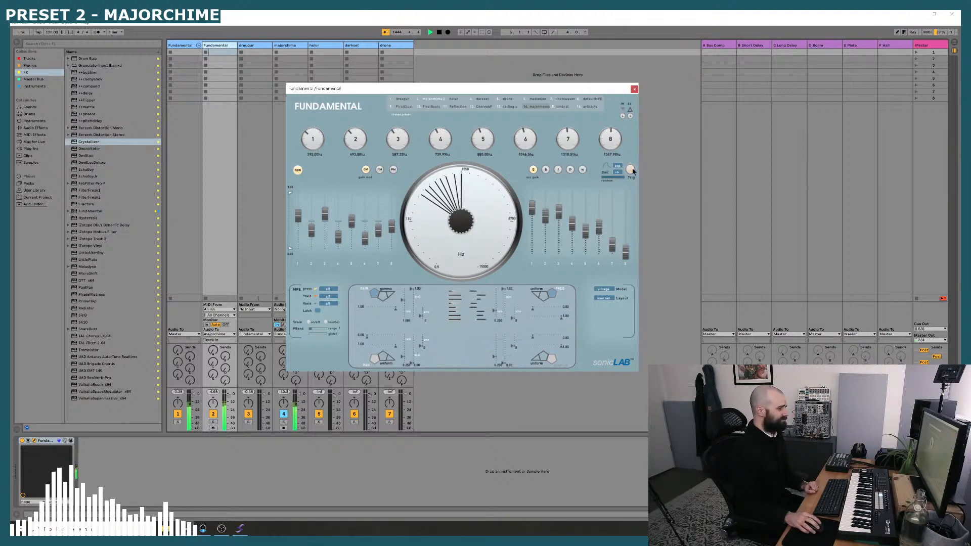
- Switch off Crystallizer, Tremolator and ValhallaSupermassive on the majorchime track
{"action": "left_click", "coordinate": [295, 46]}
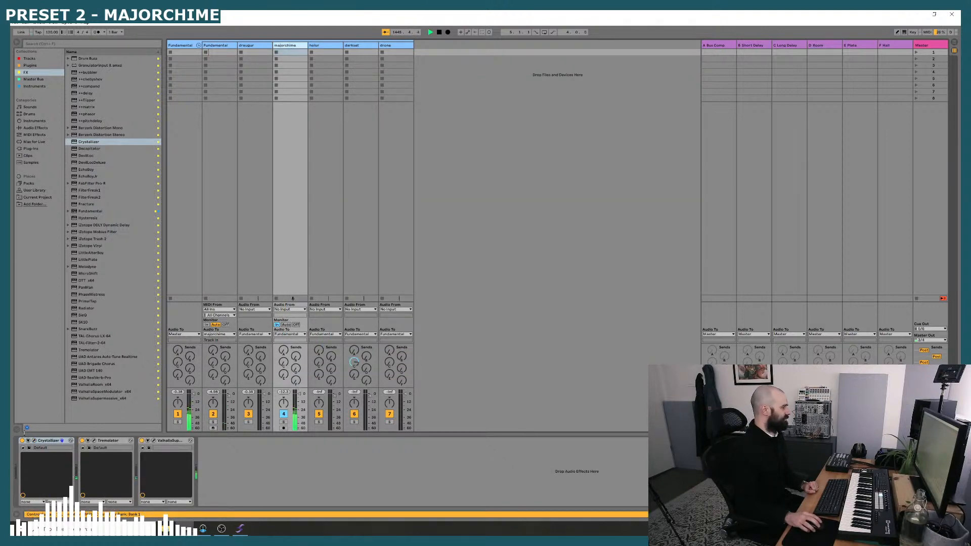
{"action": "left_click", "coordinate": [22, 440]}
{"action": "left_click", "coordinate": [82, 440]}
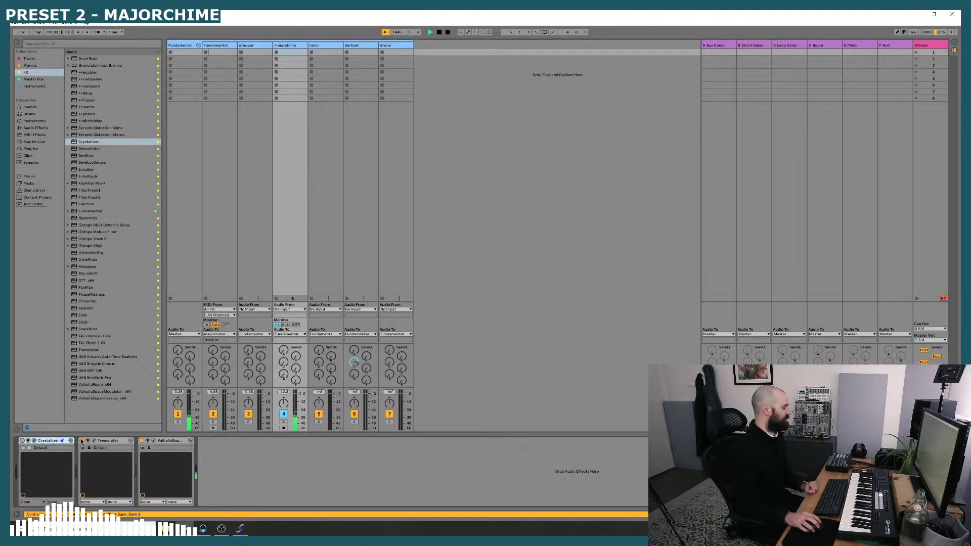
{"action": "left_click", "coordinate": [142, 441]}
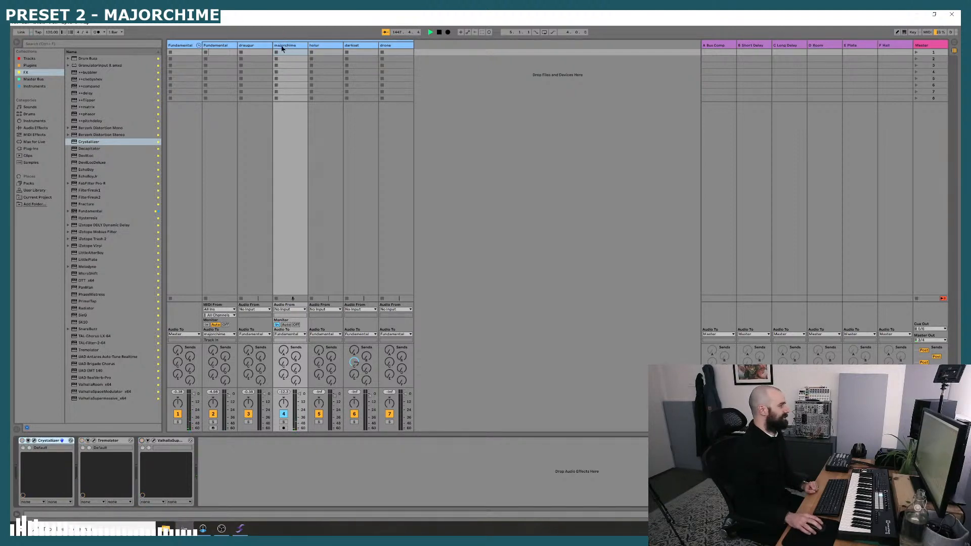
- Bring the gains of oscillators 4 to 7 in Fundamental down to zero, and raise oscillators 5 and 8
{"action": "left_click", "coordinate": [216, 58]}
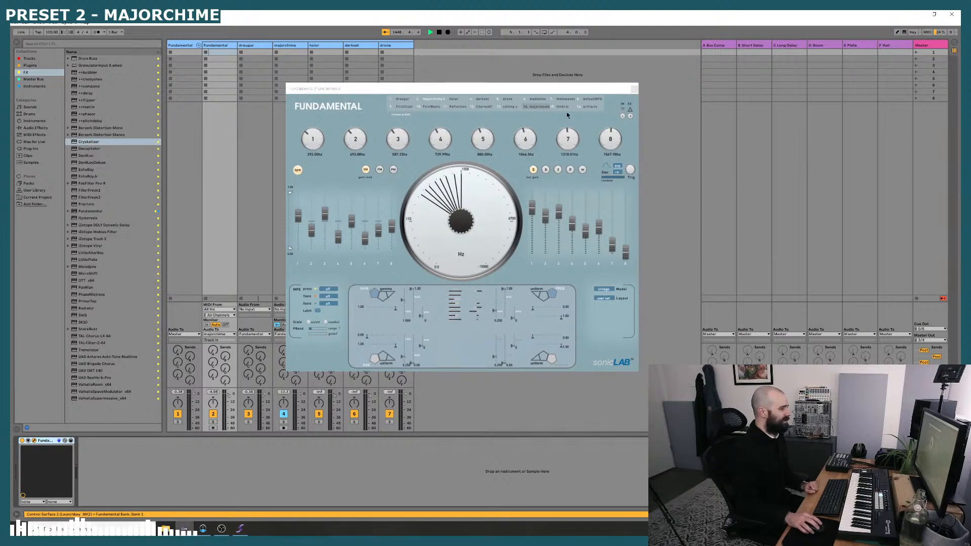
{"action": "left_click_drag", "start_coordinate": [612, 245], "coordinate": [612, 260]}
{"action": "left_click_drag", "start_coordinate": [573, 224], "coordinate": [575, 266]}
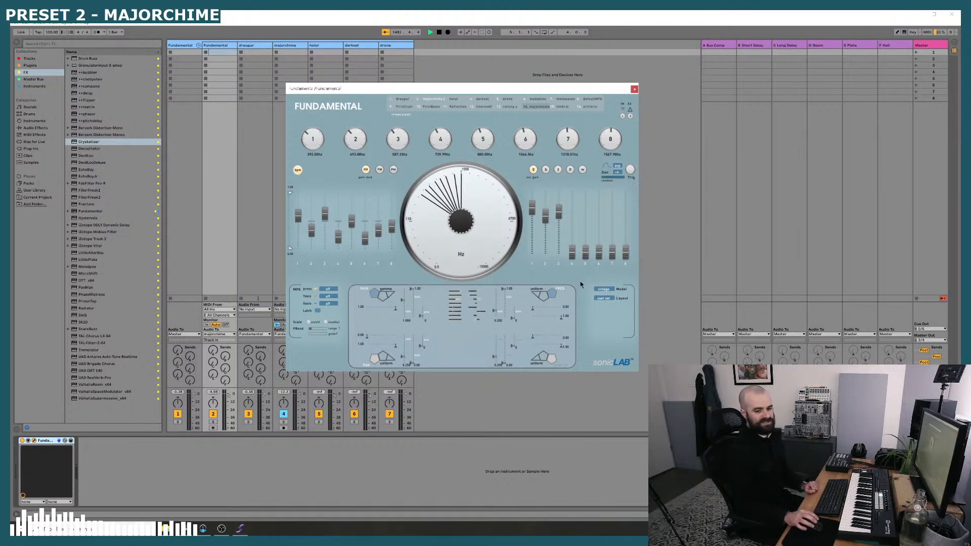
{"action": "left_click_drag", "start_coordinate": [587, 254], "coordinate": [587, 223]}
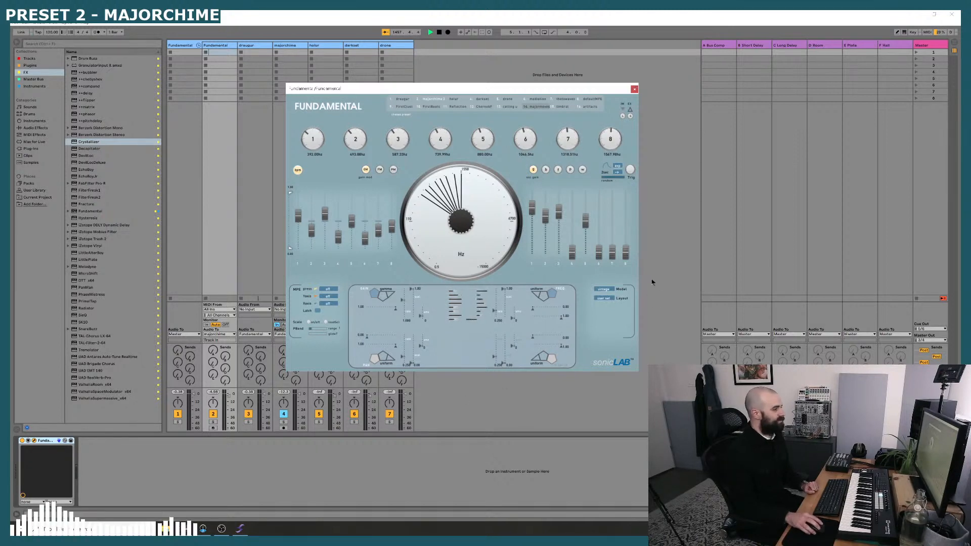
{"action": "left_click_drag", "start_coordinate": [629, 257], "coordinate": [630, 240]}
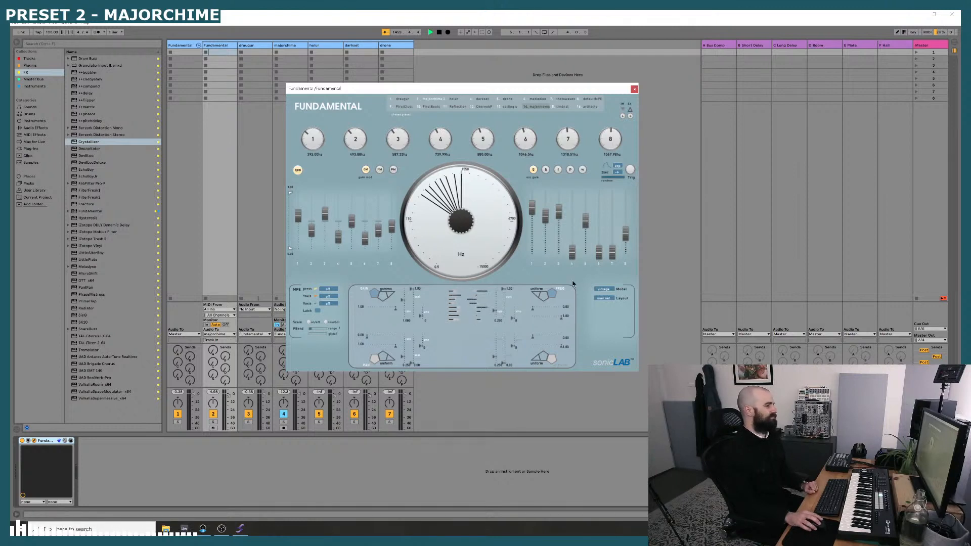
- Trigger the drone in Fundamental, then switch Crystallizer back on for the majorchime track and adjust its Splice, Delay and Recycle
{"action": "left_click", "coordinate": [630, 169]}
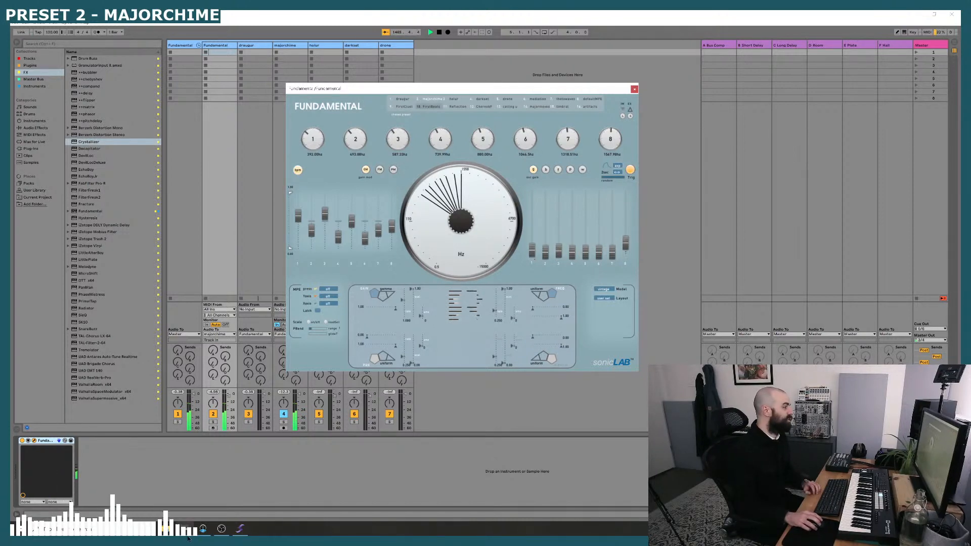
{"action": "left_click", "coordinate": [289, 49]}
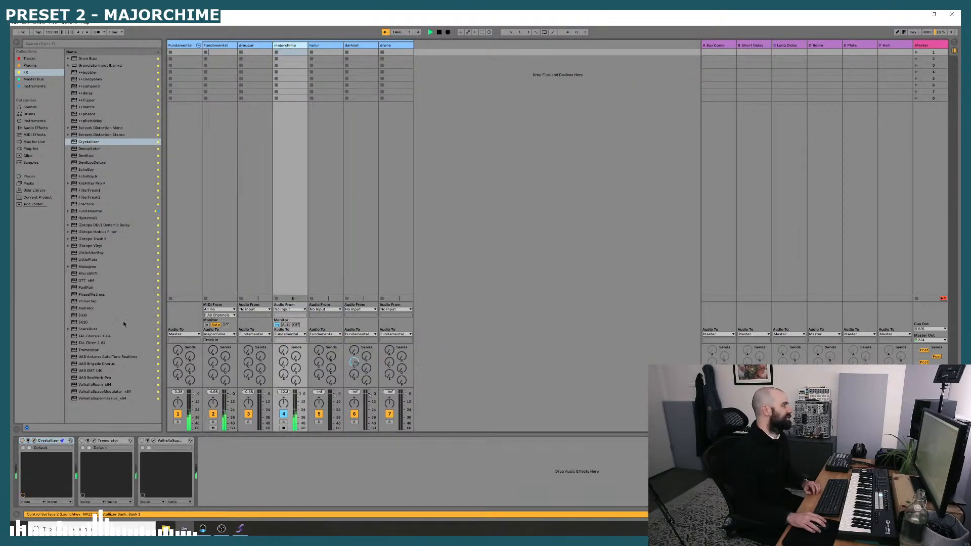
{"action": "left_click", "coordinate": [34, 441]}
{"action": "left_click", "coordinate": [28, 441]}
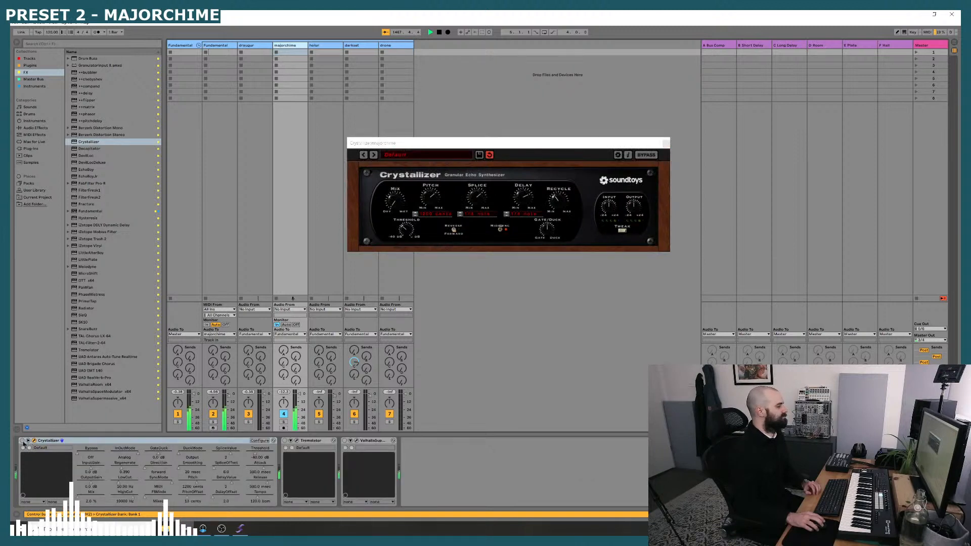
{"action": "left_click", "coordinate": [28, 440]}
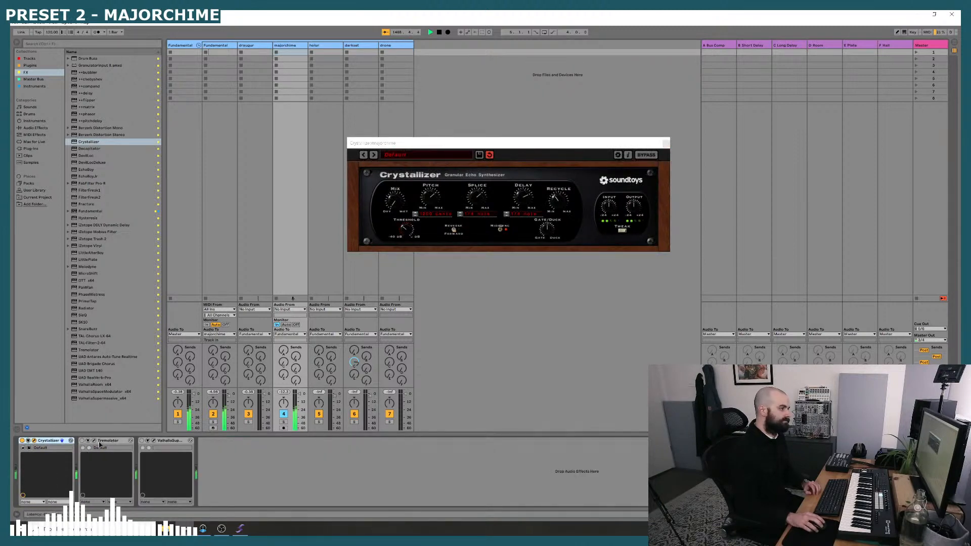
{"action": "left_click_drag", "start_coordinate": [475, 204], "coordinate": [558, 214]}
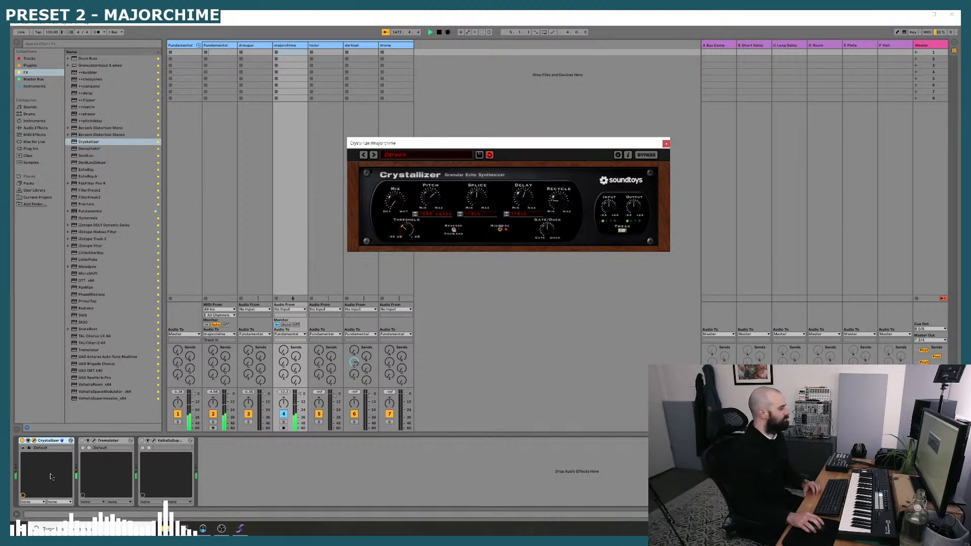
- Switch on Tremolator and ValhallaSupermassive on the majorchime track and bring Supermassive's Mix to 12.6%
{"action": "left_click", "coordinate": [88, 443]}
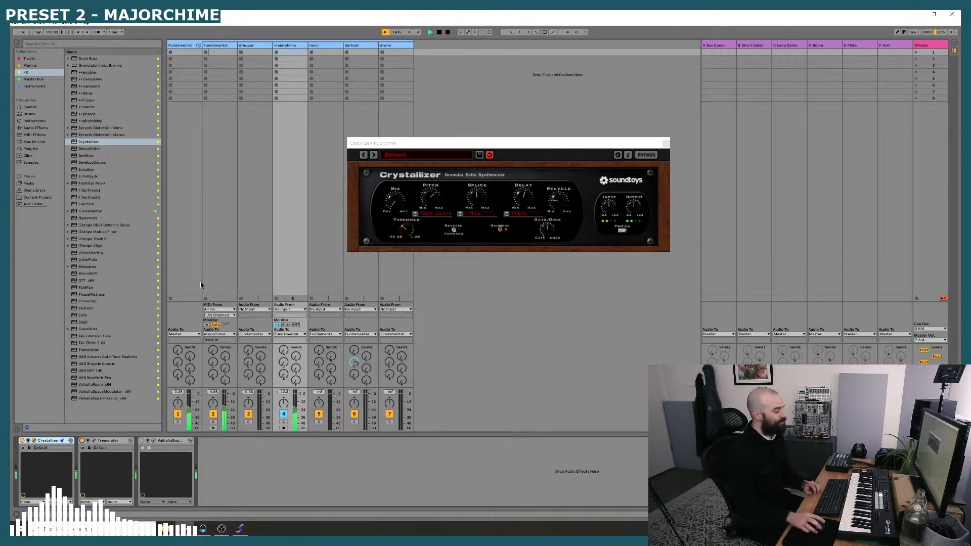
{"action": "left_click", "coordinate": [154, 441]}
{"action": "left_click_drag", "start_coordinate": [474, 226], "coordinate": [469, 250]}
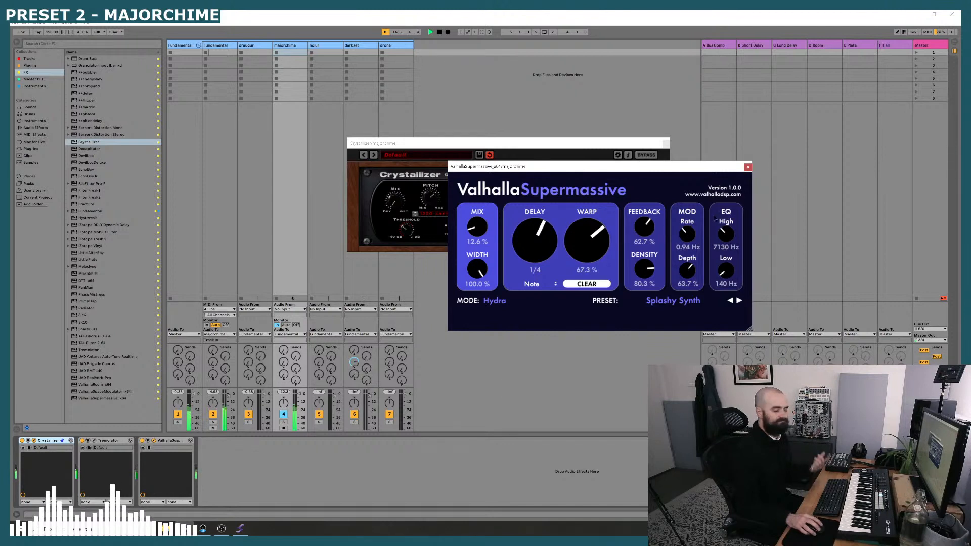
- Place the Crystallizer and ValhallaSupermassive windows side by side, with Crystallizer's Tweak section expanded
{"action": "left_click", "coordinate": [507, 143]}
{"action": "left_click_drag", "start_coordinate": [508, 142], "coordinate": [251, 187]}
{"action": "left_click", "coordinate": [368, 273]}
{"action": "left_click_drag", "start_coordinate": [300, 190], "coordinate": [304, 162]}
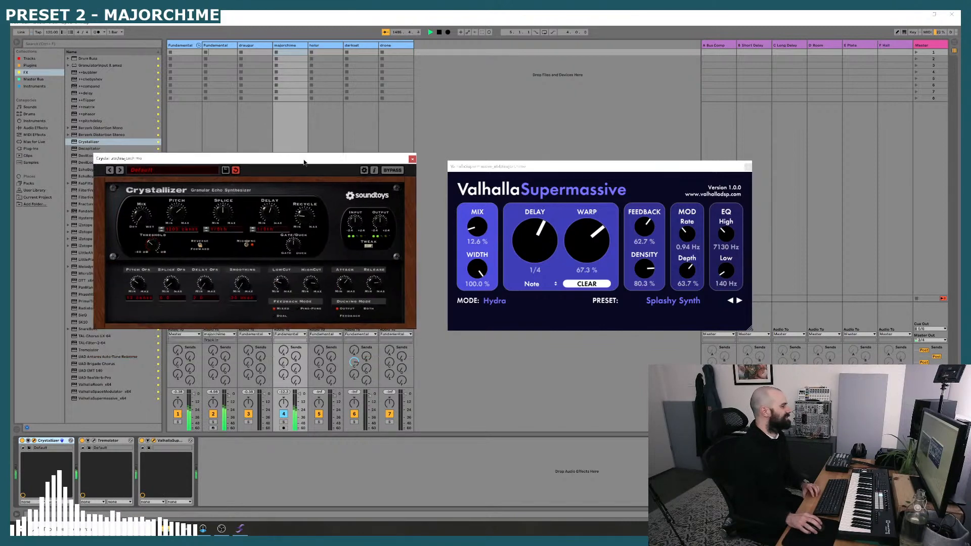
{"action": "left_click", "coordinate": [537, 166]}
{"action": "left_click_drag", "start_coordinate": [537, 166], "coordinate": [526, 160]}
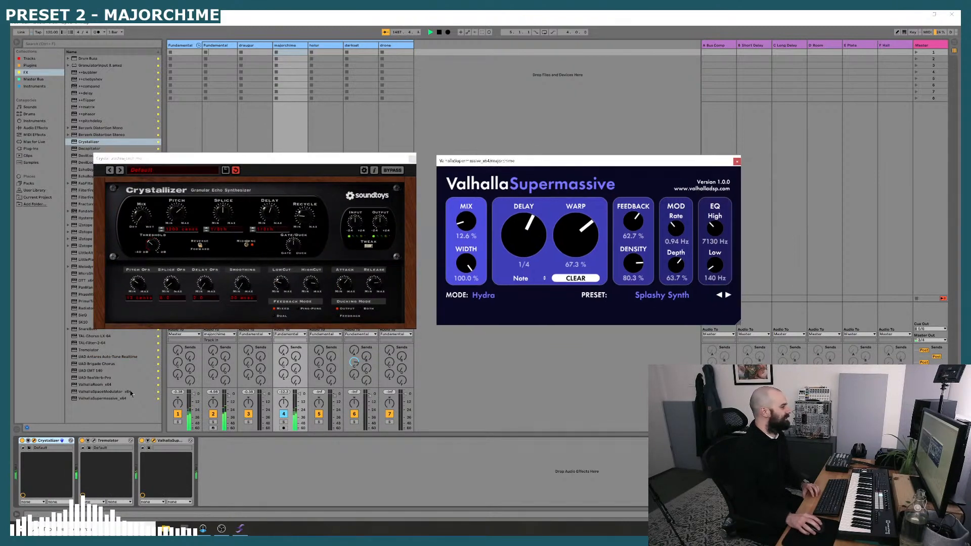
{"action": "left_click_drag", "start_coordinate": [272, 164], "coordinate": [269, 70]}
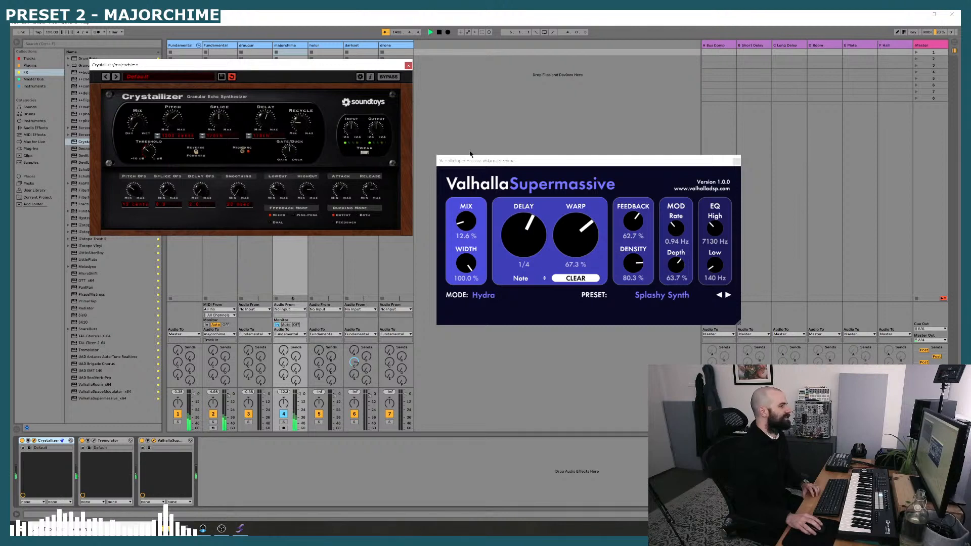
{"action": "left_click_drag", "start_coordinate": [489, 164], "coordinate": [476, 72]}
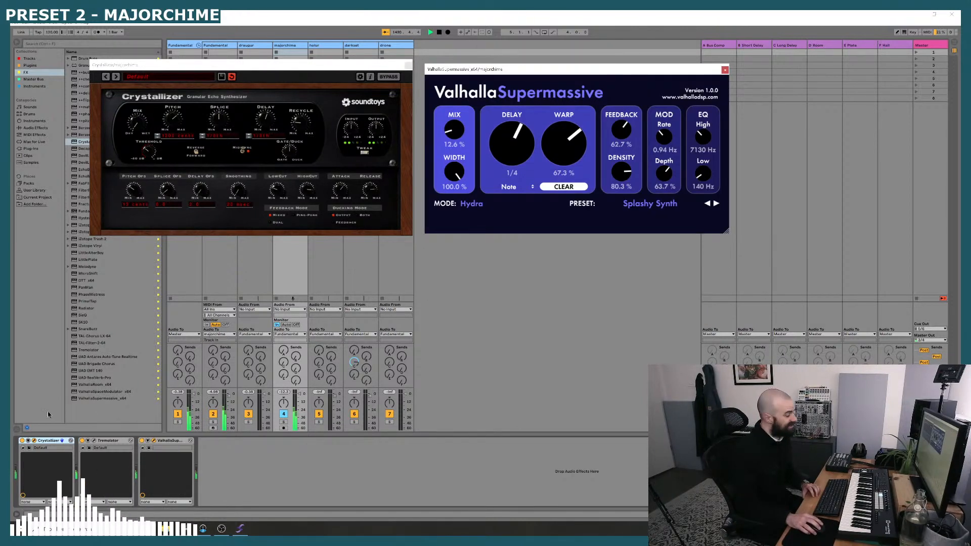
- Open Tremolator's window and place it below the Crystallizer and ValhallaSupermassive windows
{"action": "left_click", "coordinate": [34, 442]}
{"action": "left_click", "coordinate": [34, 441]}
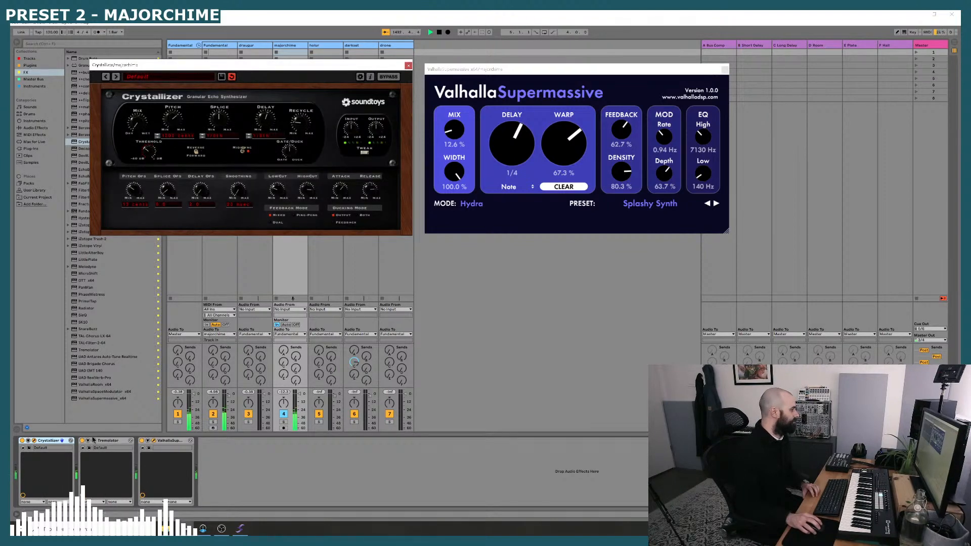
{"action": "left_click", "coordinate": [94, 440]}
{"action": "left_click_drag", "start_coordinate": [475, 132], "coordinate": [396, 245]}
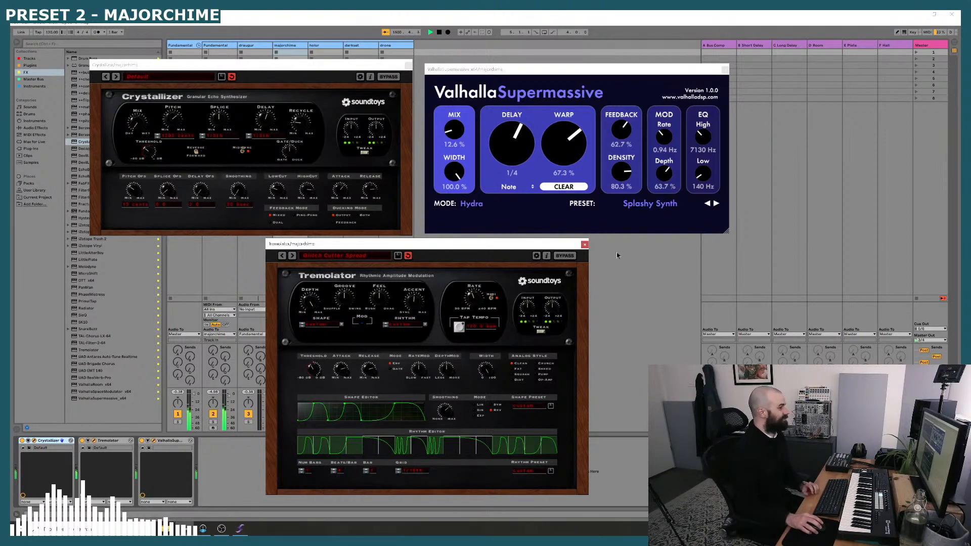
- Close the ValhallaSupermassive, Tremolator and Crystallizer windows
{"action": "left_click", "coordinate": [725, 71]}
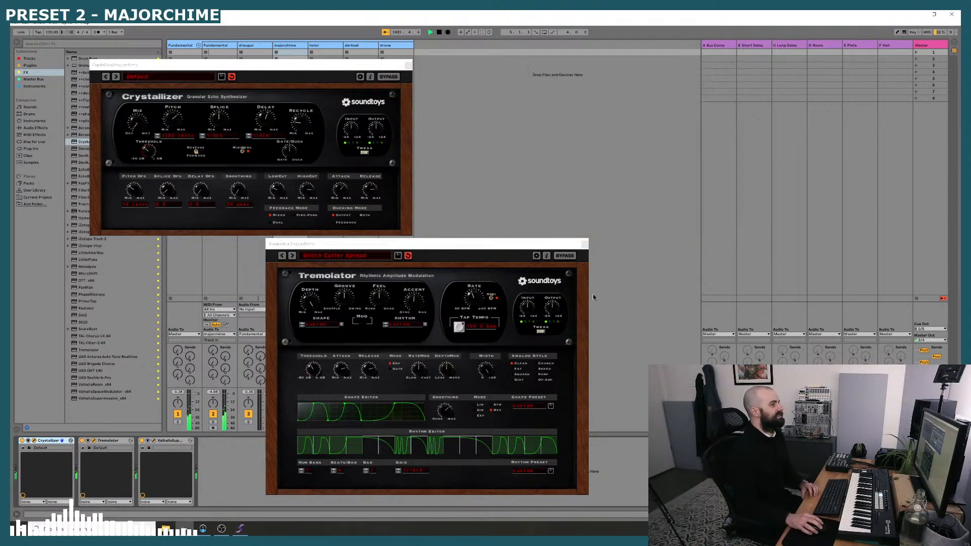
{"action": "left_click", "coordinate": [585, 244]}
{"action": "left_click", "coordinate": [408, 66]}
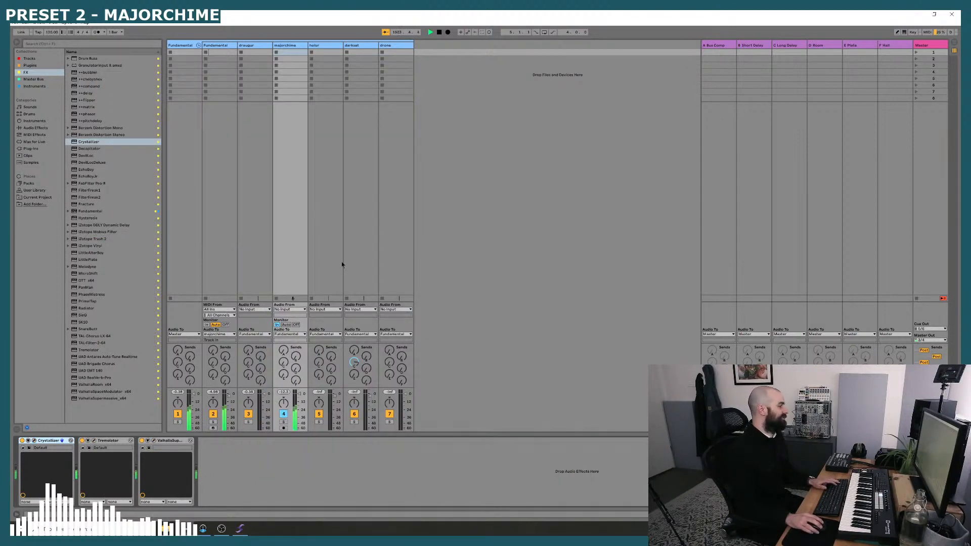
- Stop the drone in Fundamental and route the second track's audio output to holur
{"action": "left_click", "coordinate": [206, 44]}
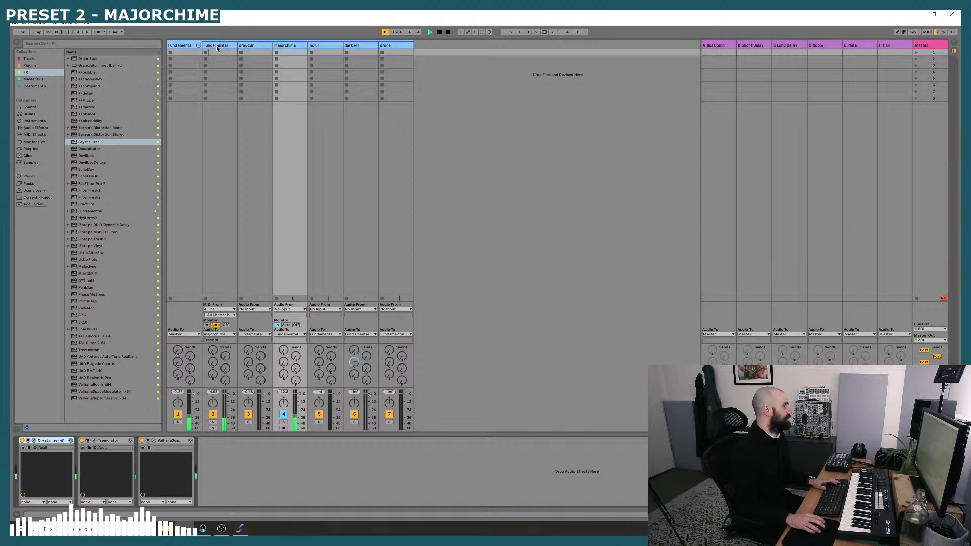
{"action": "left_click", "coordinate": [629, 171]}
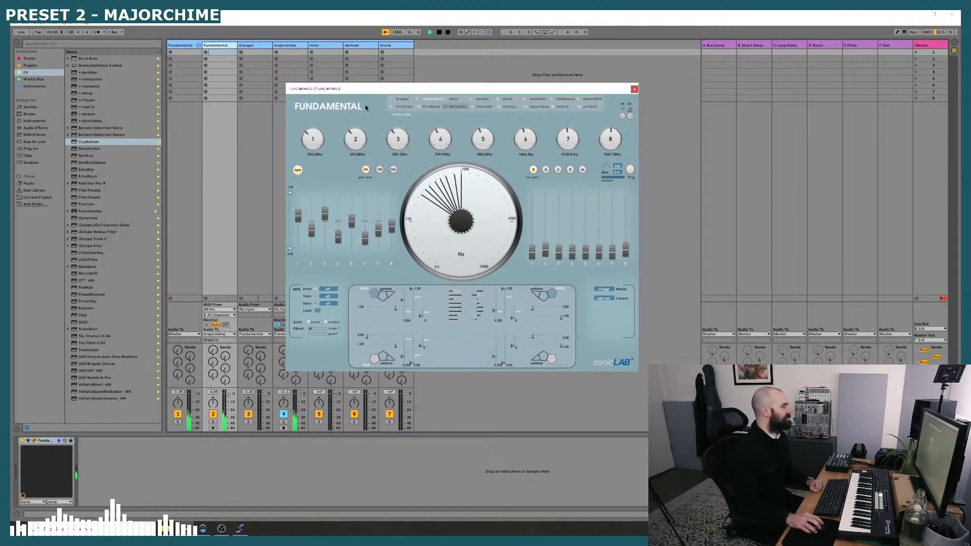
{"action": "left_click", "coordinate": [228, 334]}
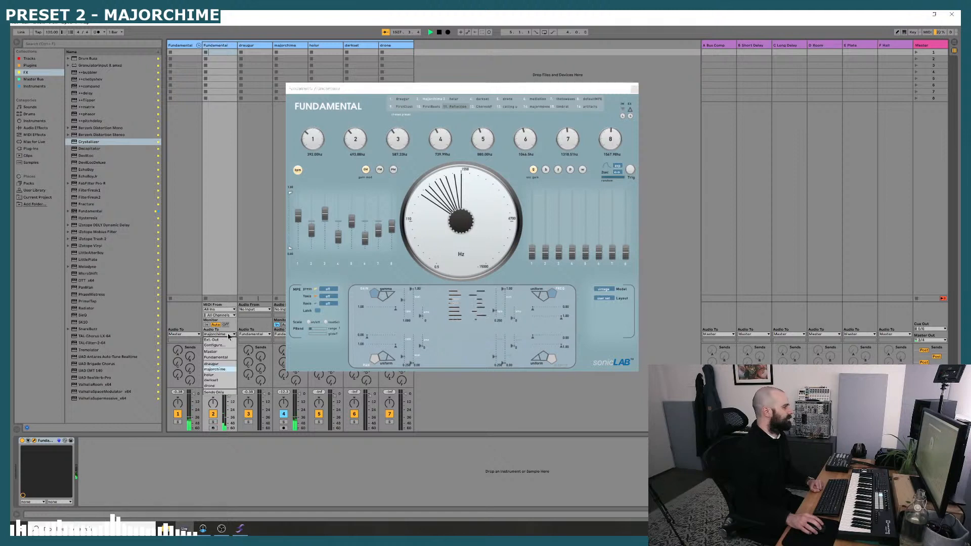
{"action": "left_click", "coordinate": [209, 374]}
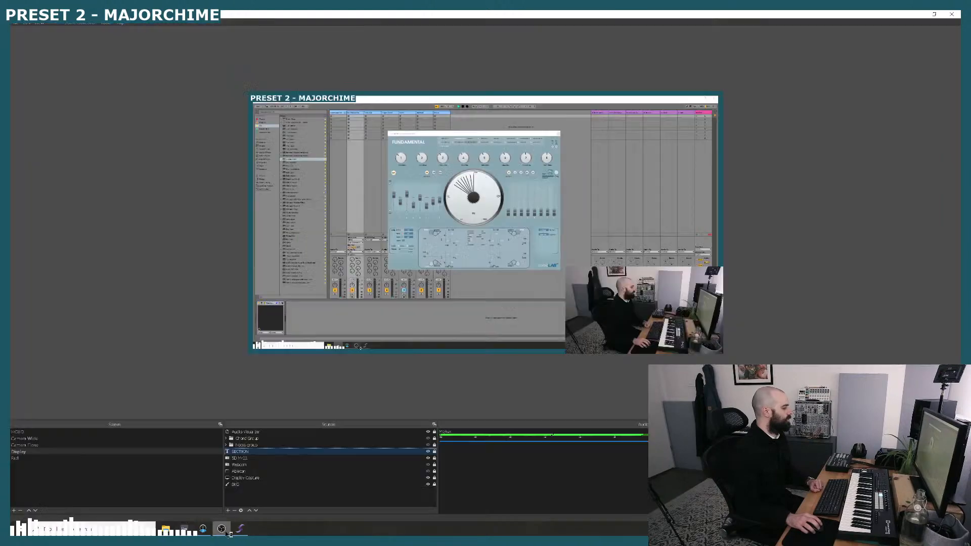
- Switch to OBS, show the Ableton source and change the overlay title to "PRESET 3 - HOLUR"
{"action": "left_click", "coordinate": [221, 529]}
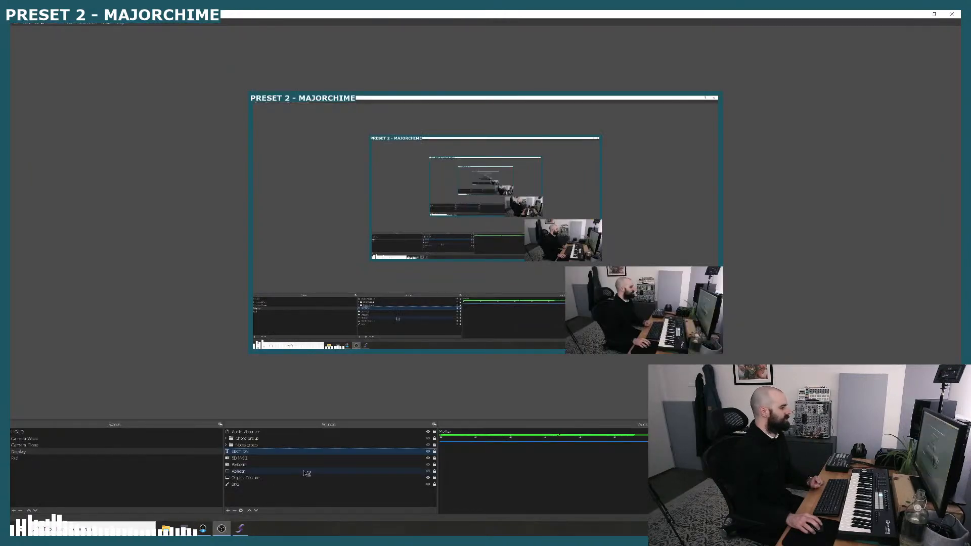
{"action": "left_click", "coordinate": [428, 471]}
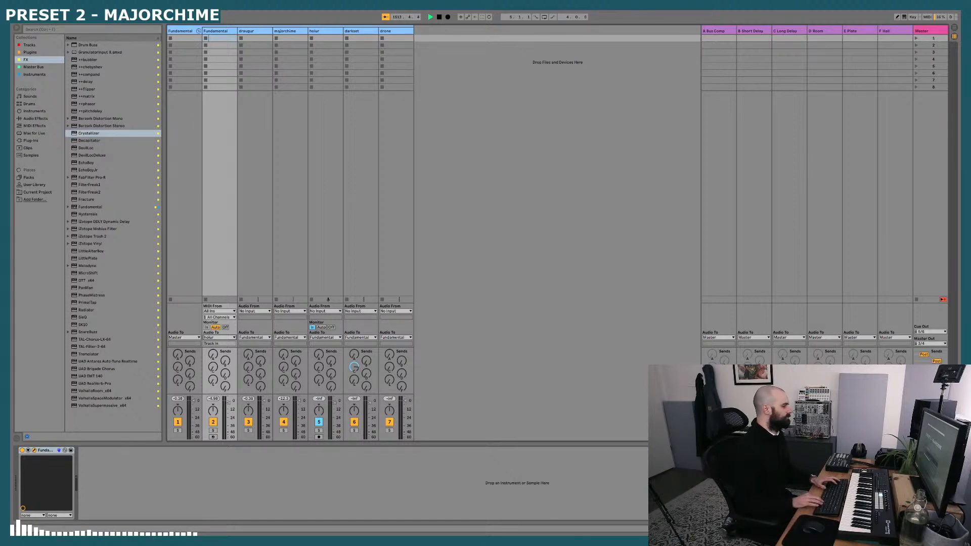
{"action": "key", "text": "BackSpace"}
{"action": "type", "text": "3"}
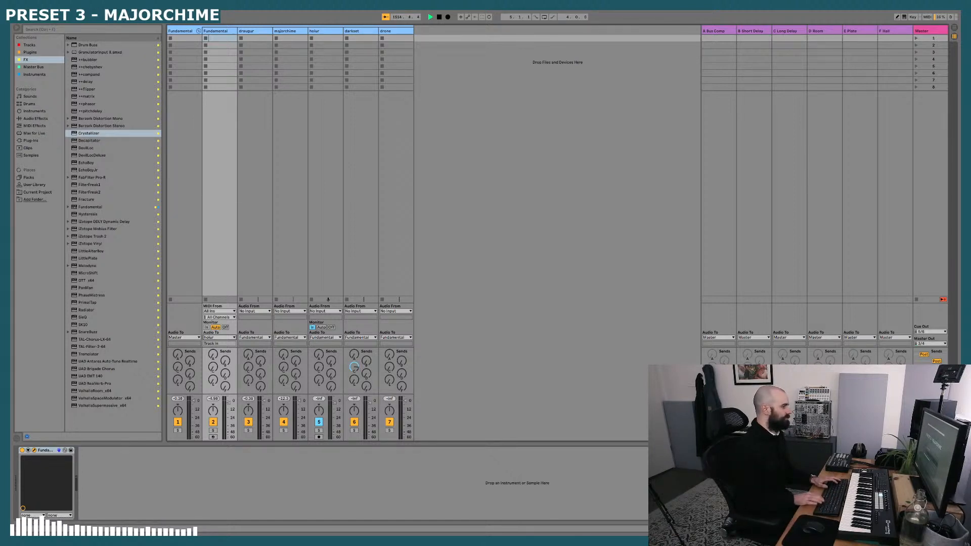
{"action": "key", "text": "Delete"}
{"action": "key", "text": "Delete"}
{"action": "key", "text": "Delete"}
{"action": "key", "text": "Delete"}
{"action": "key", "text": "Delete"}
{"action": "key", "text": "Delete"}
{"action": "key", "text": "Delete"}
{"action": "key", "text": "Delete"}
{"action": "key", "text": "Delete"}
{"action": "key", "text": "Delete"}
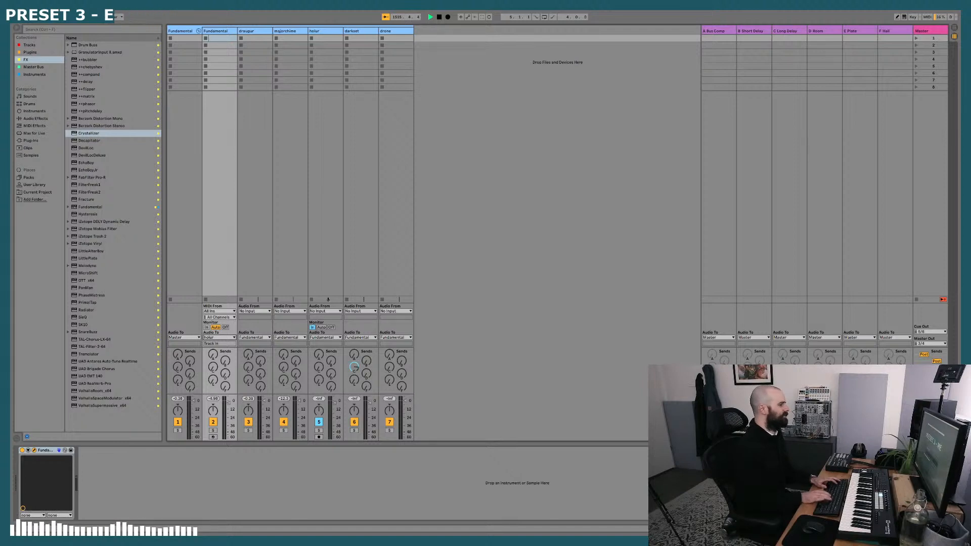
{"action": "type", "text": "HOLUR"}
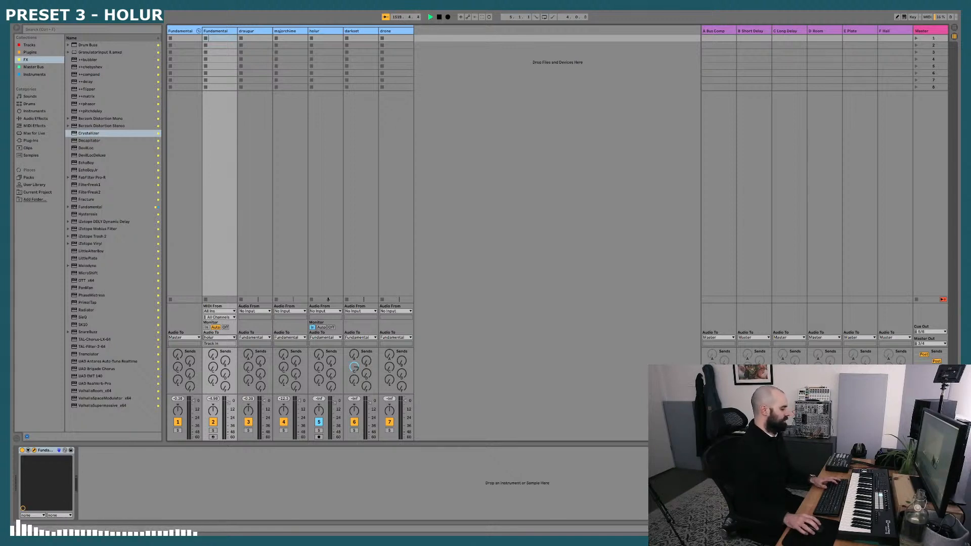
- Return to Ableton Live, load the holur preset in Fundamental and trigger the drone
{"action": "key", "text": "F11"}
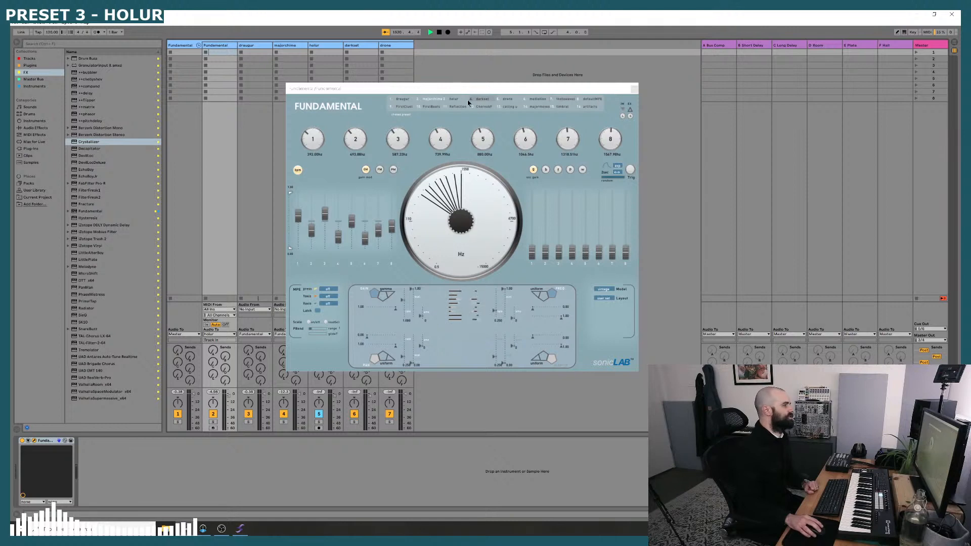
{"action": "left_click", "coordinate": [630, 170]}
{"action": "left_click", "coordinate": [634, 170]}
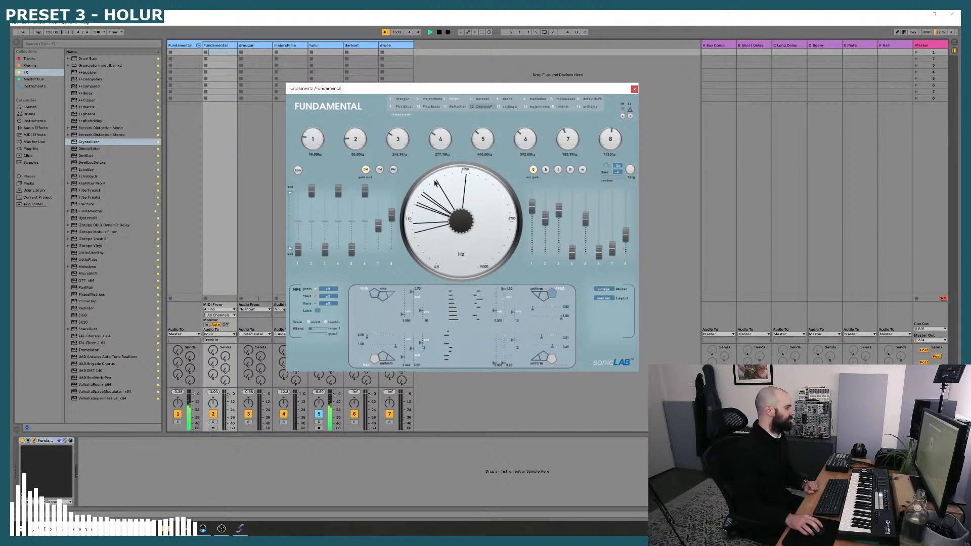
- Set the Gain of the Utility device on the Master track to 3 dB
{"action": "left_click", "coordinate": [922, 46]}
{"action": "left_click", "coordinate": [53, 471]}
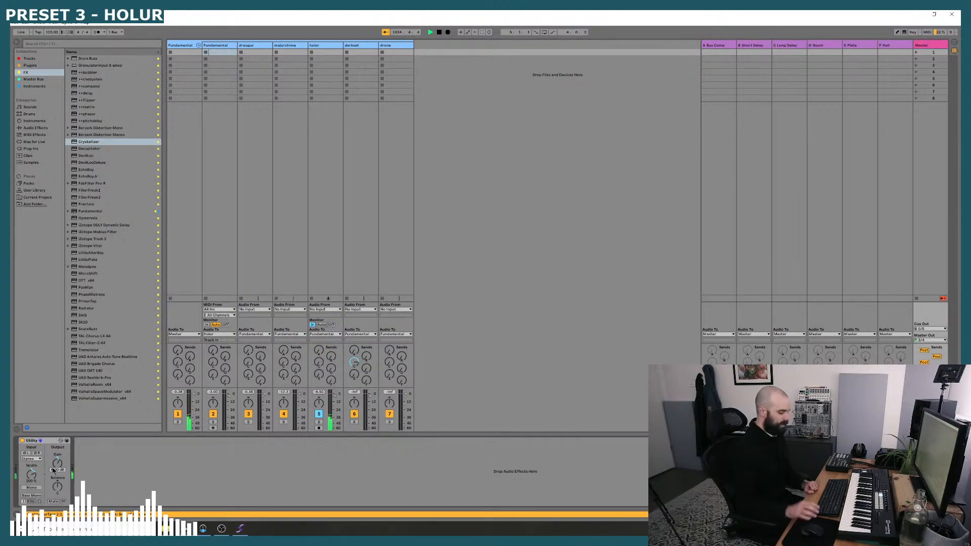
{"action": "type", "text": "3"}
{"action": "key", "text": "Return"}
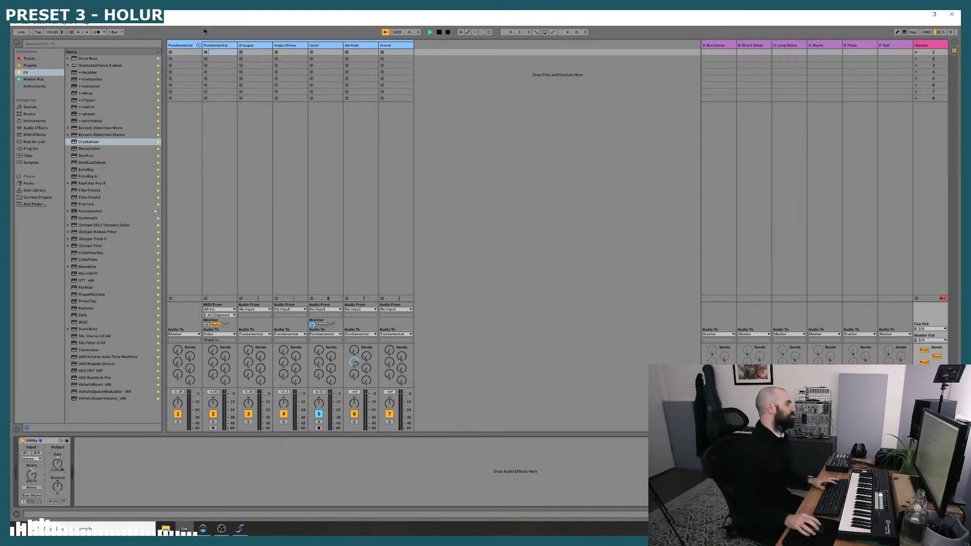
- View the holur preset in Fundamental and the effect chain on the holur track
{"action": "left_click", "coordinate": [212, 46]}
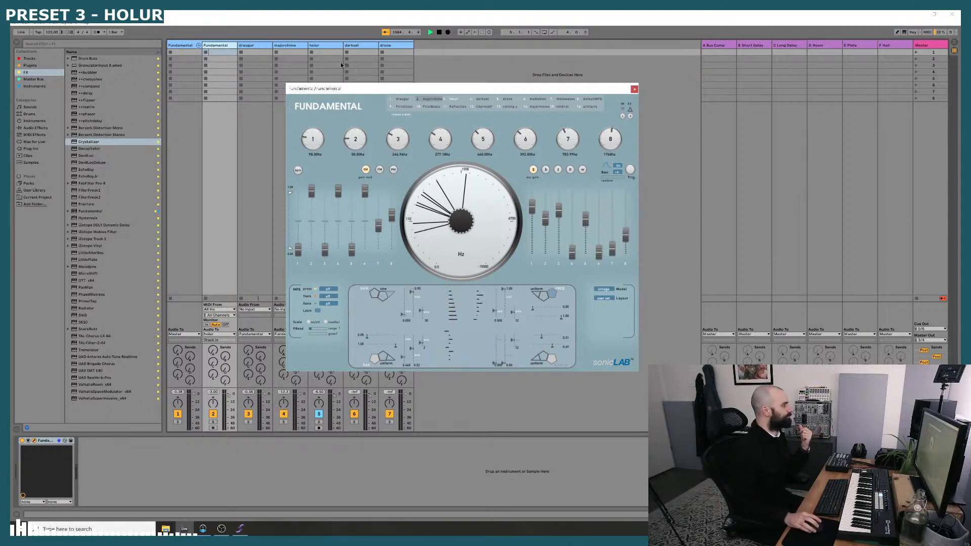
{"action": "left_click", "coordinate": [320, 47]}
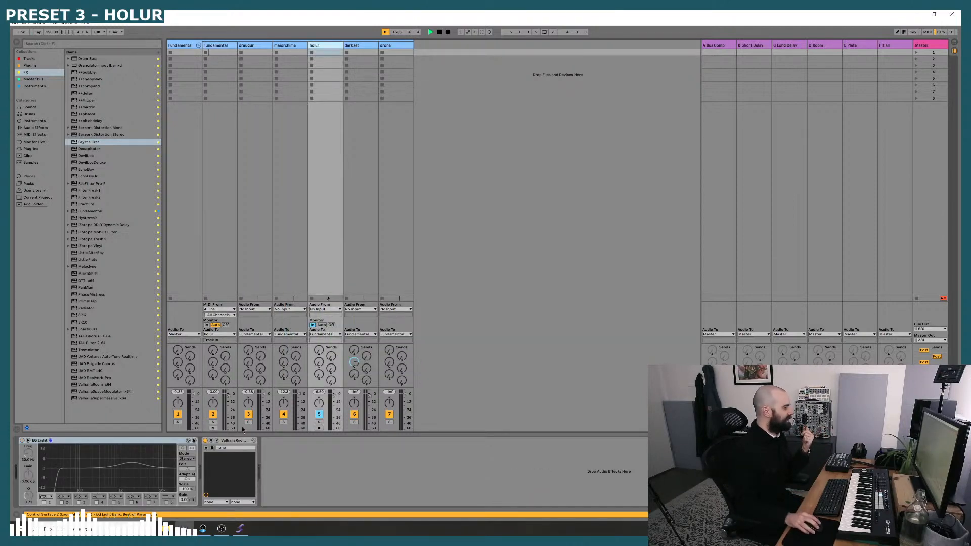
- Reopen Fundamental on the second track and go through its modulation slider pages
{"action": "left_click", "coordinate": [227, 45]}
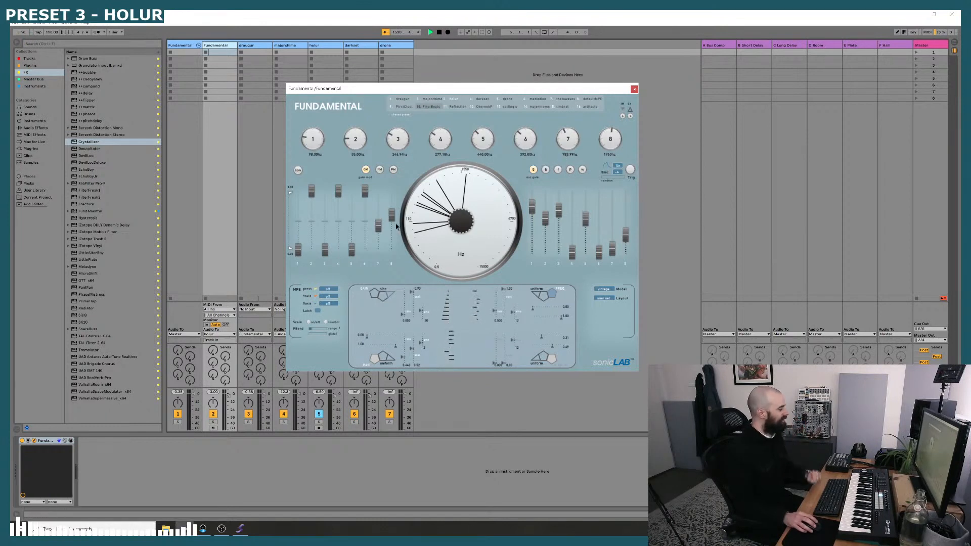
{"action": "left_click", "coordinate": [380, 170]}
{"action": "left_click", "coordinate": [393, 170]}
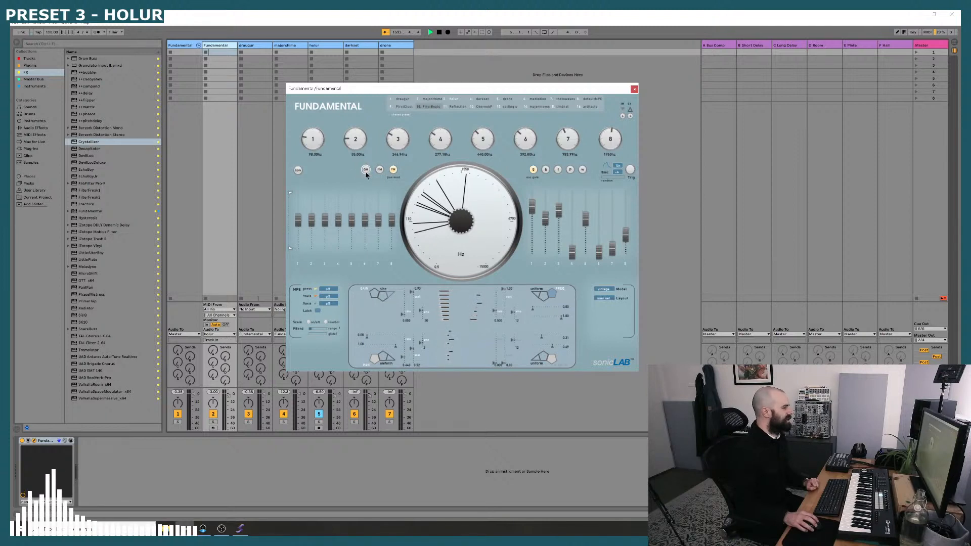
- Go through the oscillator slider pages up to pan, and return to the oscillator gains
{"action": "left_click", "coordinate": [546, 170]}
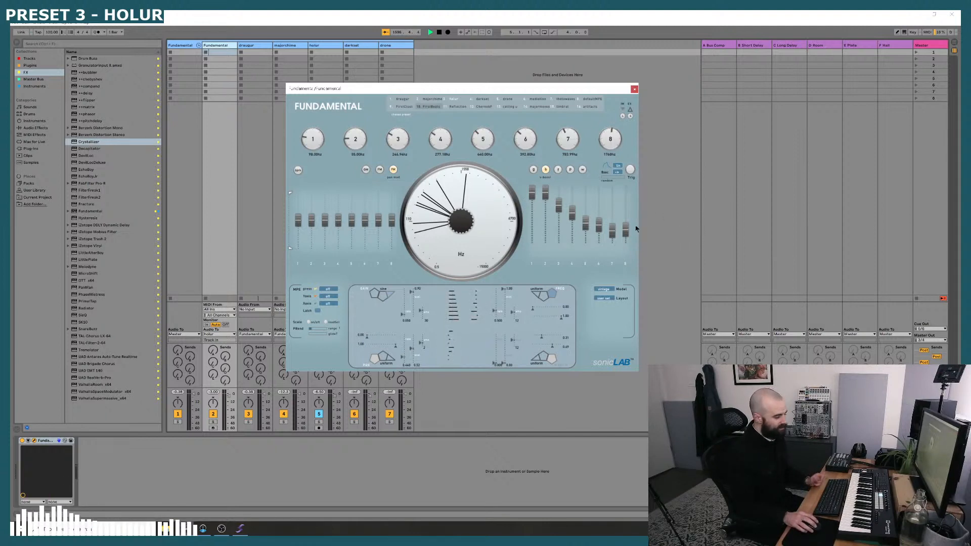
{"action": "left_click", "coordinate": [558, 169]}
{"action": "left_click", "coordinate": [570, 170]}
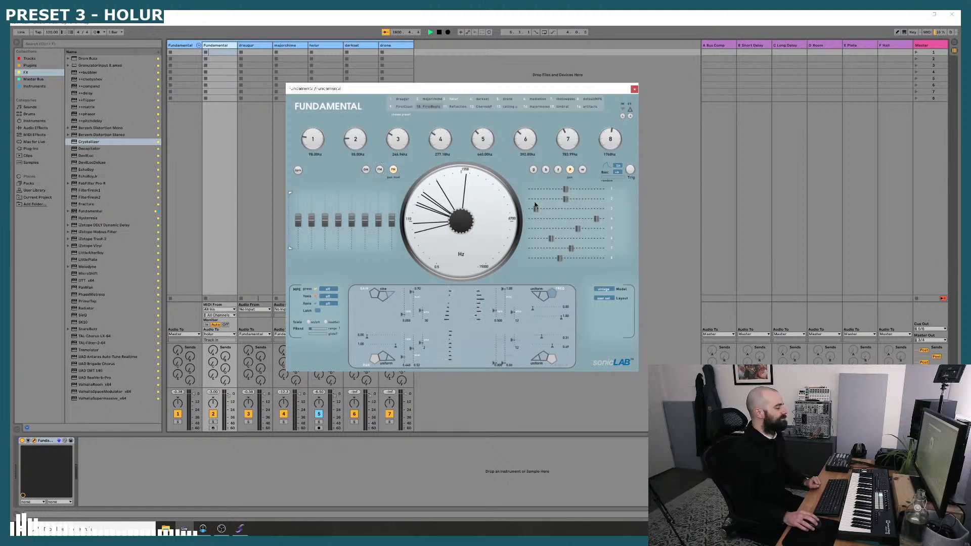
{"action": "left_click", "coordinate": [533, 170]}
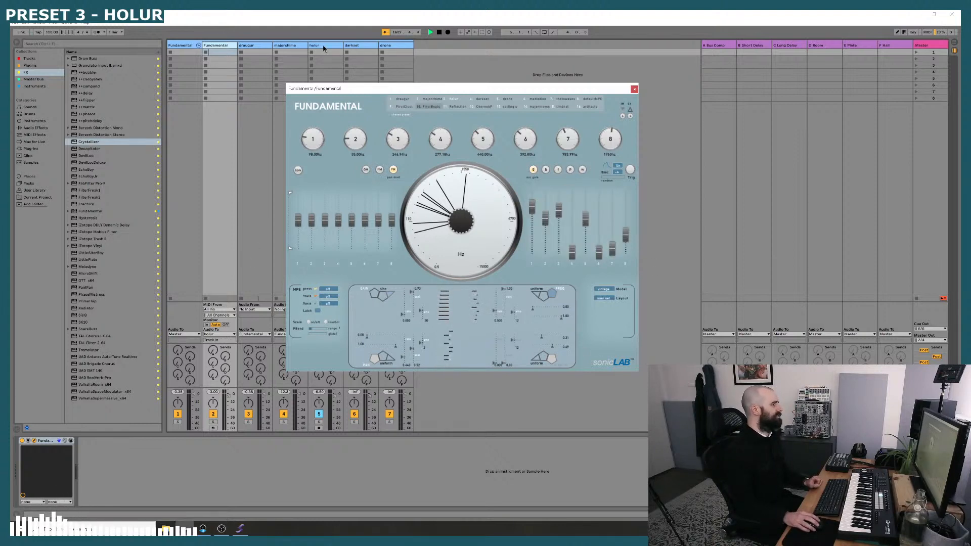
- Trigger the holur drone in Fundamental and turn on EQ Eight on the holur track
{"action": "left_click", "coordinate": [630, 171]}
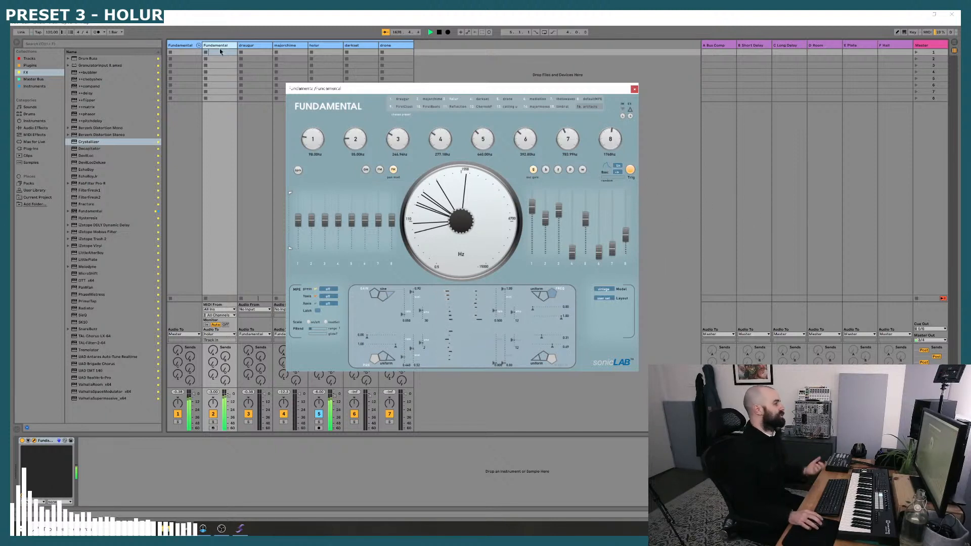
{"action": "left_click", "coordinate": [316, 46]}
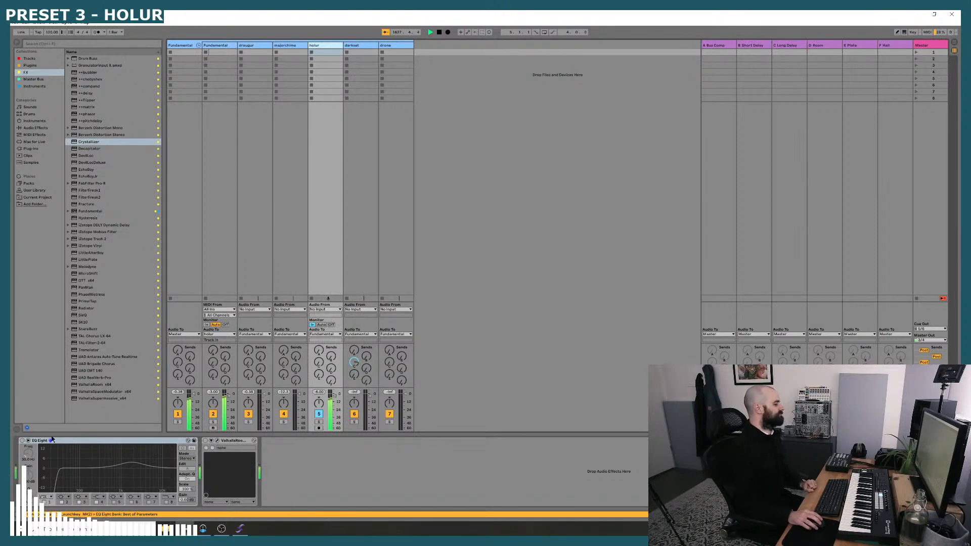
{"action": "left_click", "coordinate": [22, 440]}
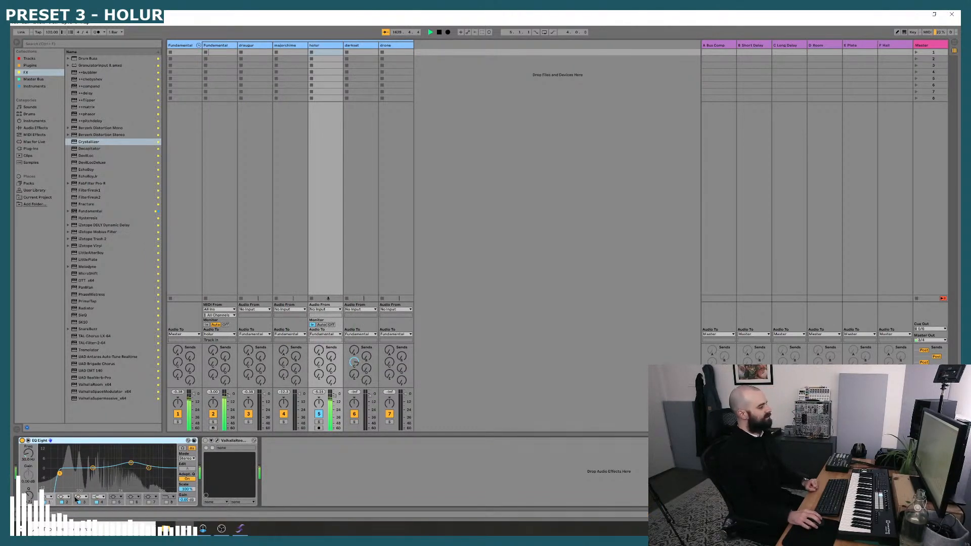
- Sweep the boosted third band of EQ Eight across the spectrum and leave it as a gentle peak around 1 kHz
{"action": "left_click", "coordinate": [131, 463]}
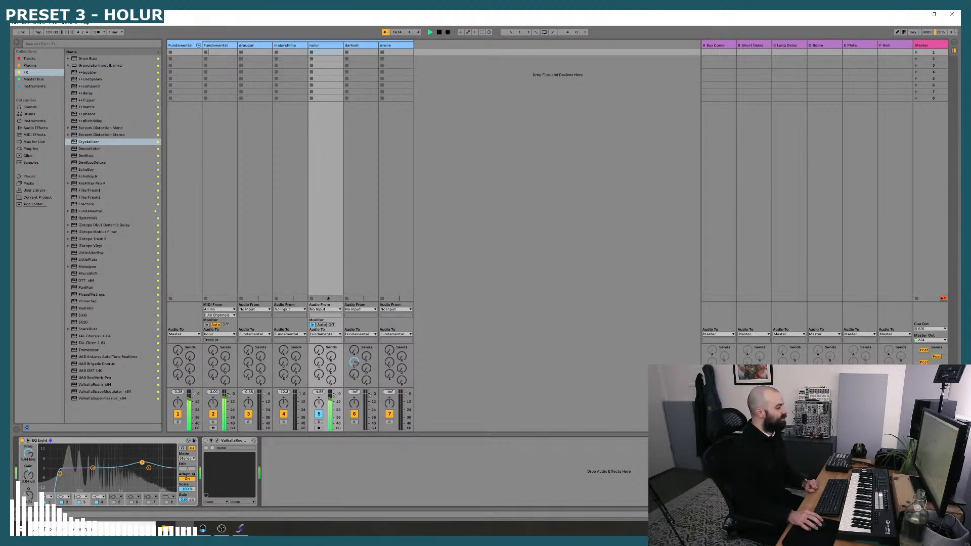
{"action": "left_click_drag", "start_coordinate": [151, 453], "coordinate": [150, 452]}
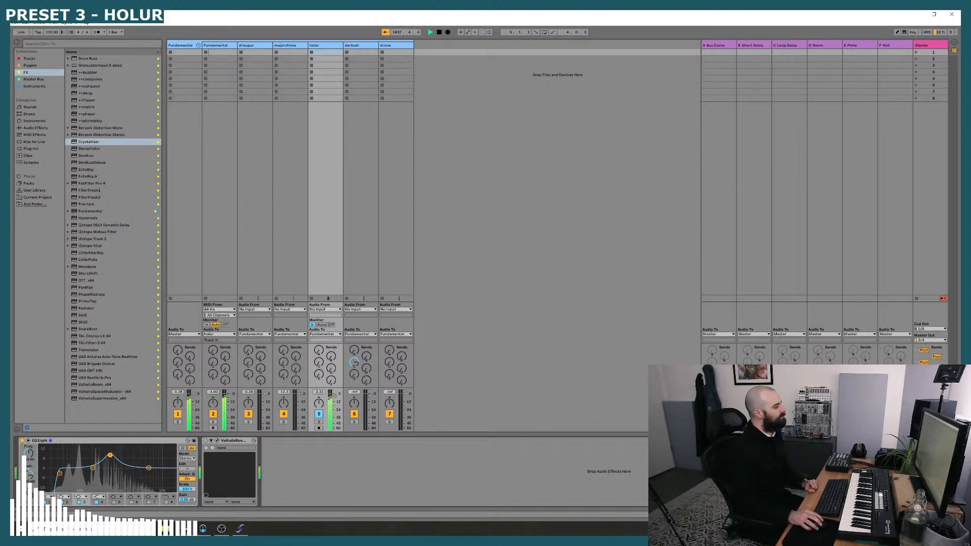
{"action": "left_click_drag", "start_coordinate": [138, 461], "coordinate": [146, 456]}
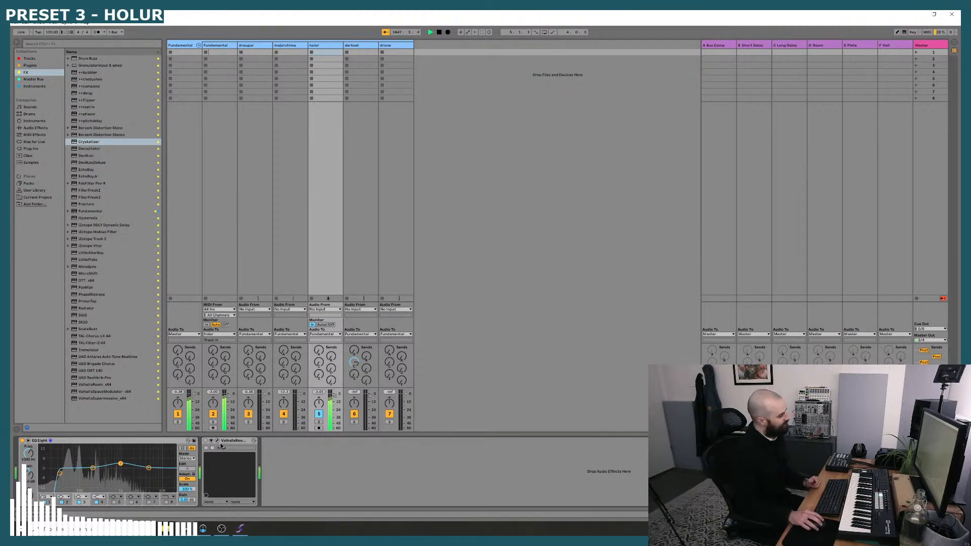
- Open and enable ValhallaRoom on the holur track, and reset the Gain of the Master track's Utility to 0 dB
{"action": "left_click", "coordinate": [217, 442]}
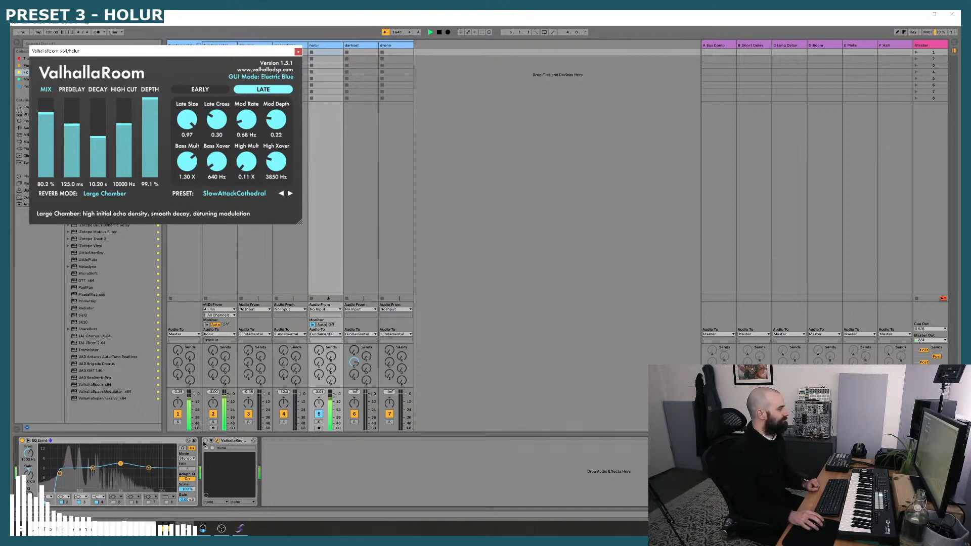
{"action": "left_click", "coordinate": [205, 441]}
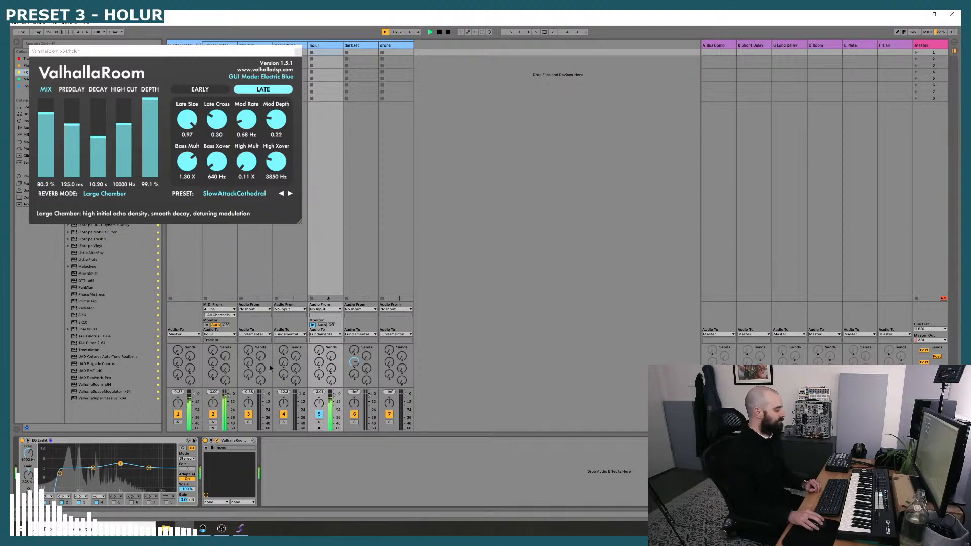
{"action": "left_click", "coordinate": [924, 47]}
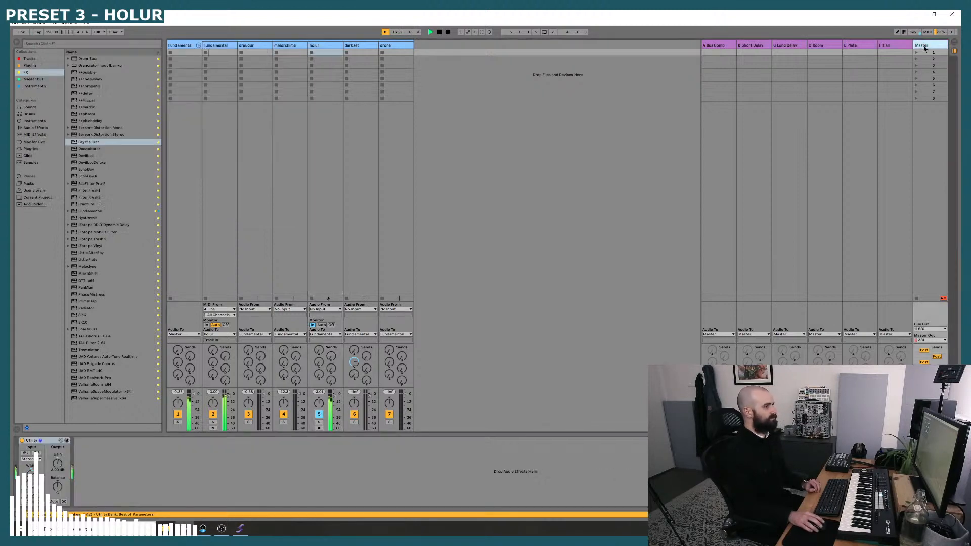
{"action": "double_click", "coordinate": [59, 469]}
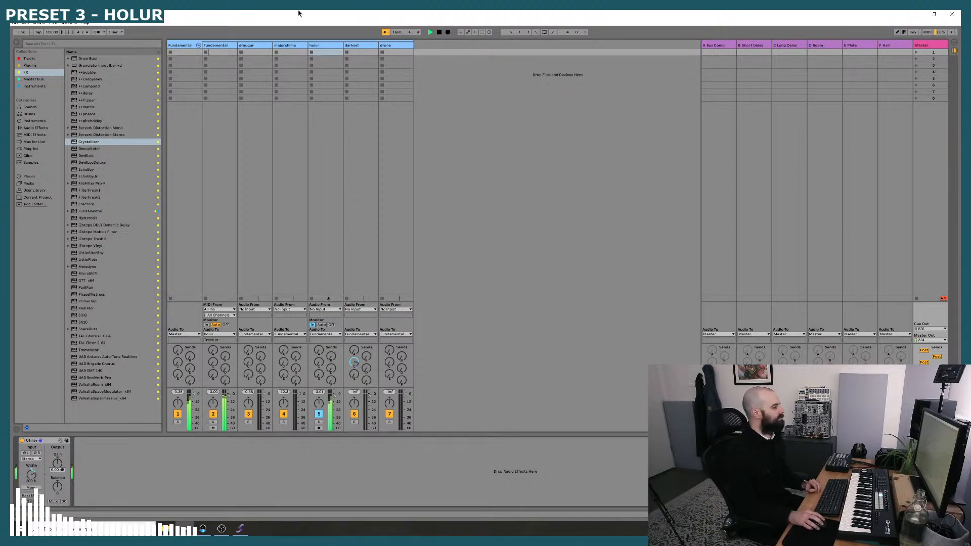
- On the holur track, set ValhallaRoom's Mix to 70% and raise EQ Eight's third band at about 1 kHz
{"action": "left_click", "coordinate": [322, 45]}
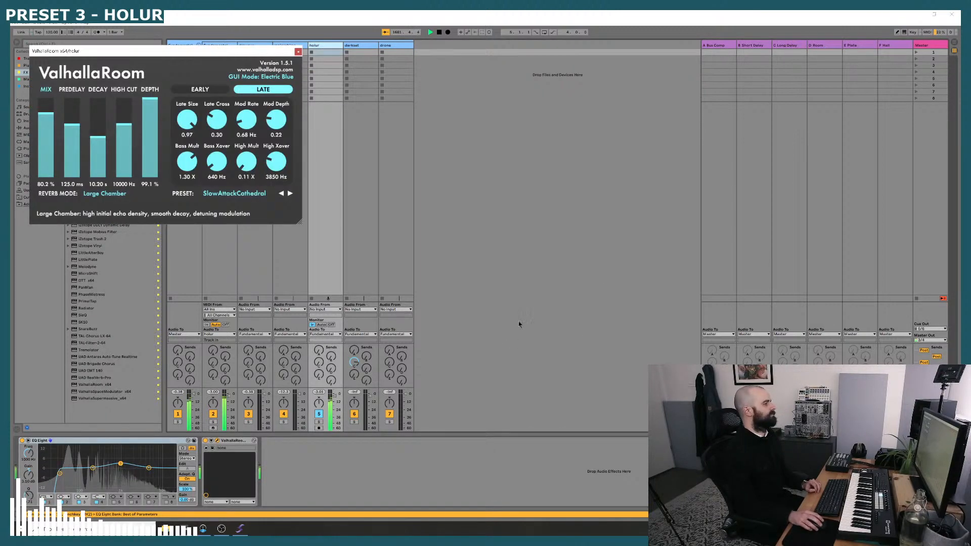
{"action": "left_click_drag", "start_coordinate": [45, 115], "coordinate": [43, 124]}
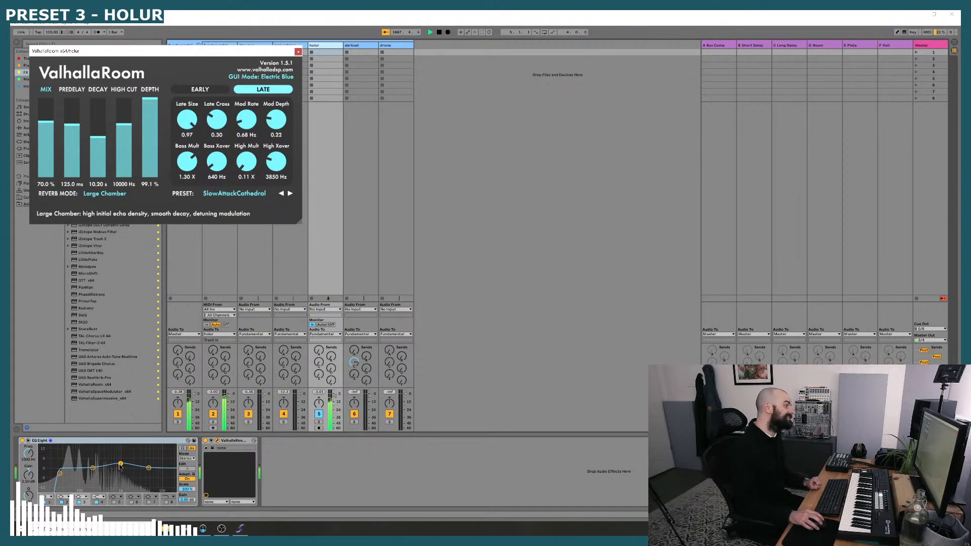
{"action": "left_click_drag", "start_coordinate": [120, 465], "coordinate": [143, 462]}
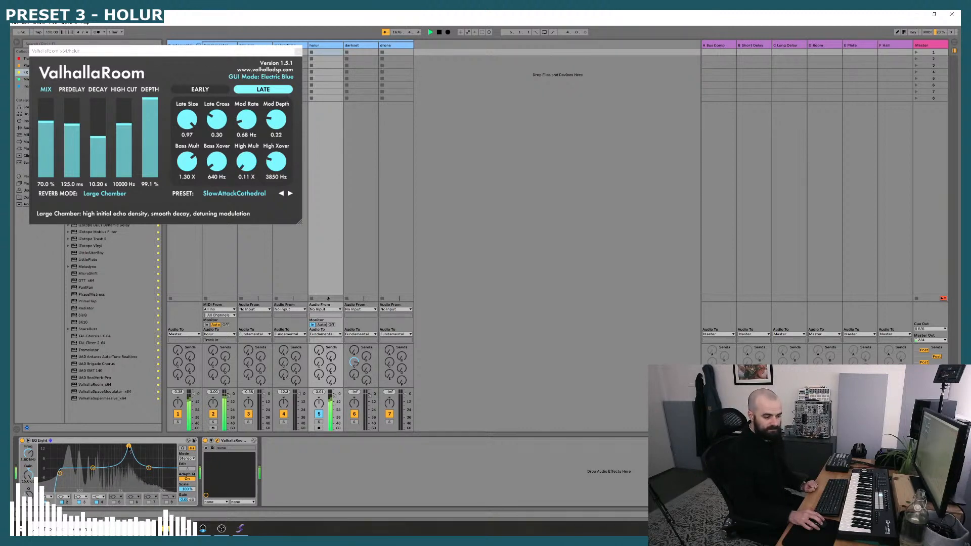
{"action": "left_click_drag", "start_coordinate": [129, 447], "coordinate": [120, 456]}
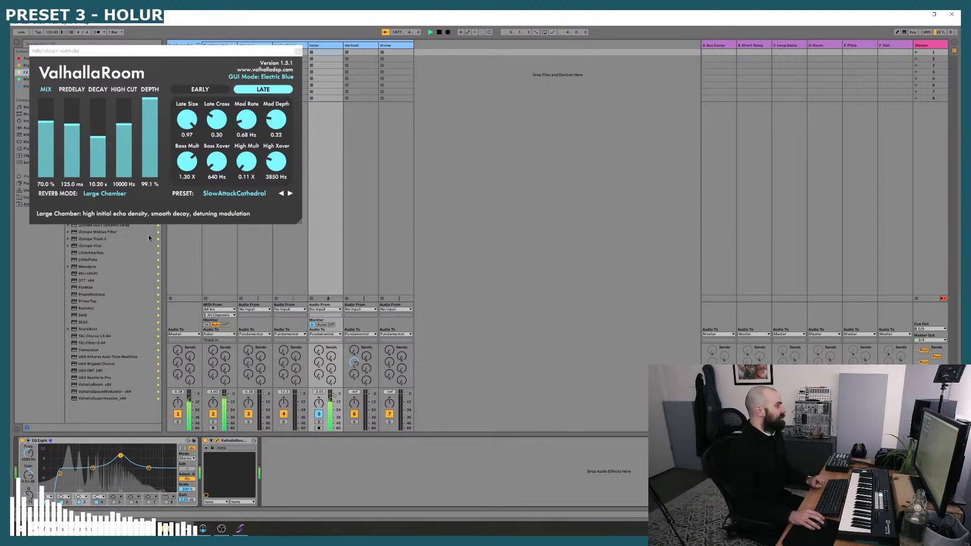
- Close ValhallaRoom, return to Fundamental on the second track and stop the holur drone
{"action": "left_click", "coordinate": [298, 51]}
{"action": "key", "text": "Left"}
{"action": "key", "text": "Left"}
{"action": "key", "text": "Left"}
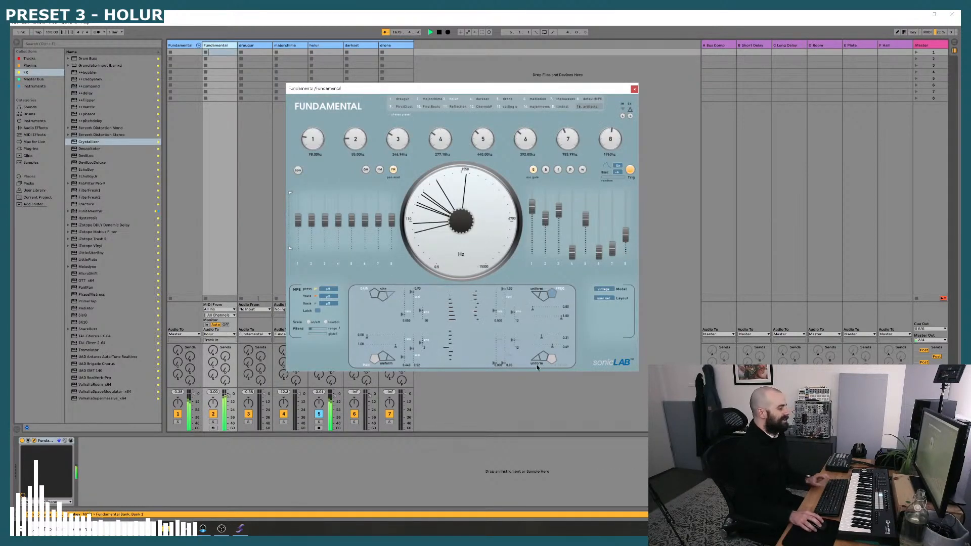
{"action": "left_click", "coordinate": [630, 170]}
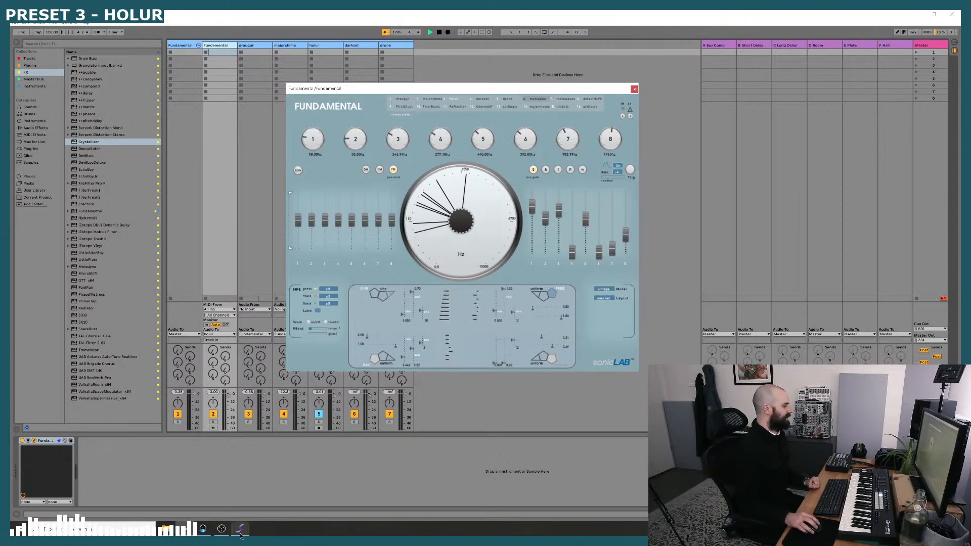
- Show the set in full screen and bypass both the pitchdelay device and EQ Eight on the darkset track
{"action": "key", "text": "F11"}
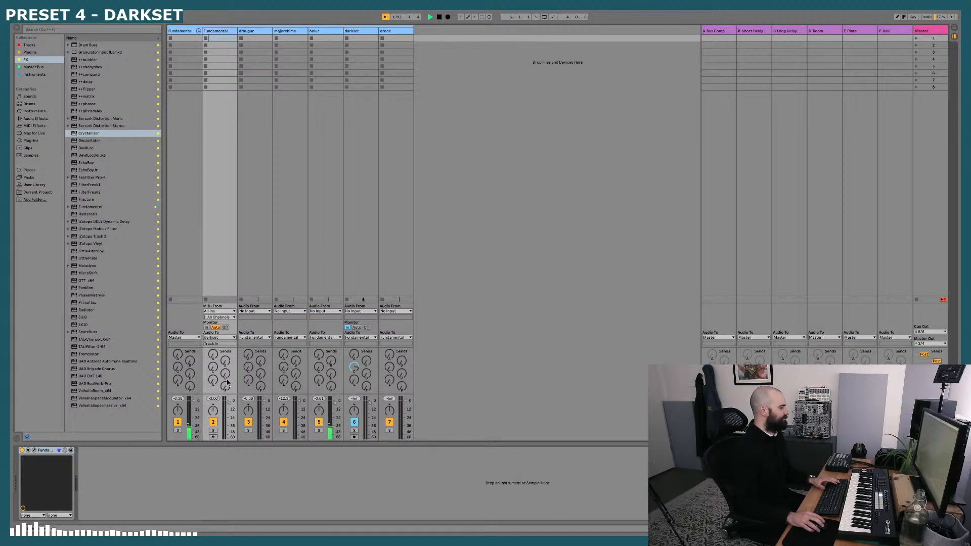
{"action": "left_click", "coordinate": [362, 35]}
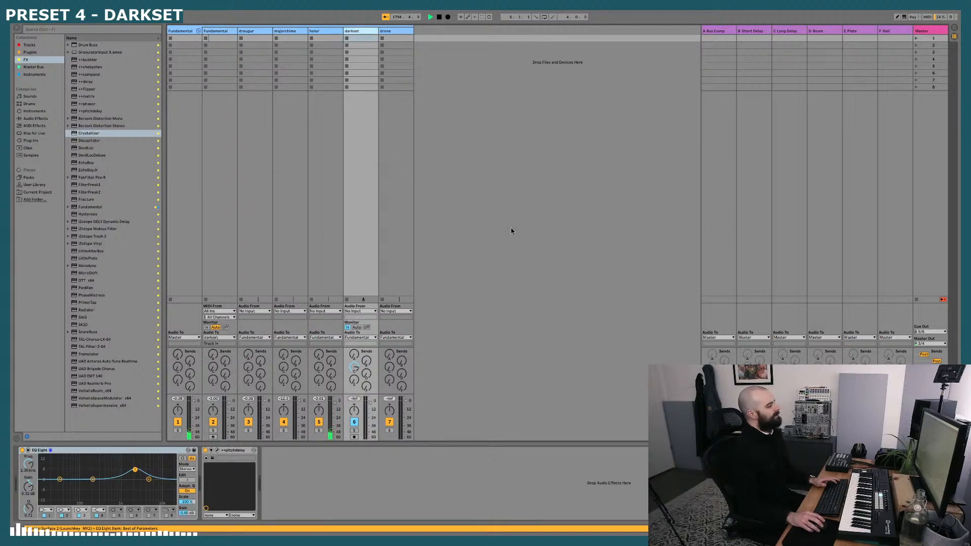
{"action": "left_click", "coordinate": [206, 450]}
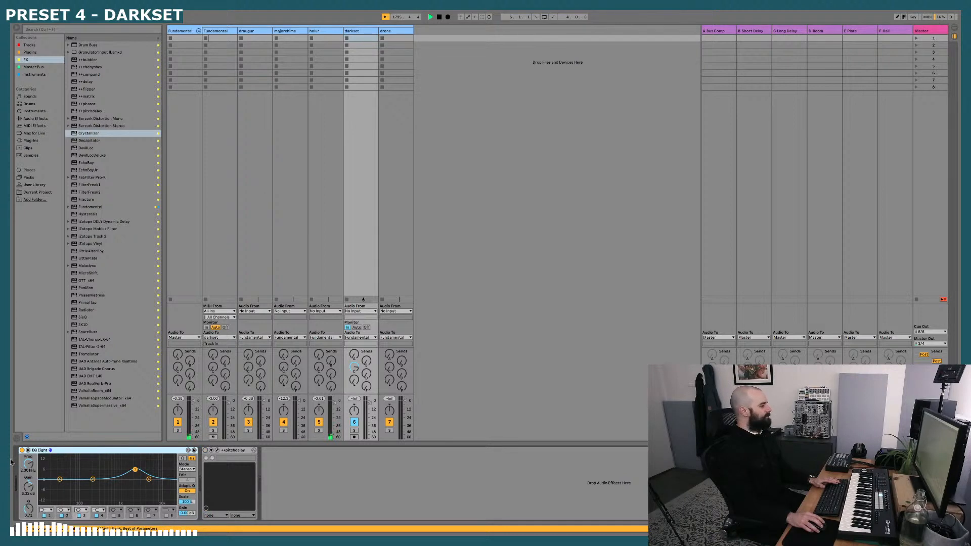
{"action": "left_click", "coordinate": [22, 451]}
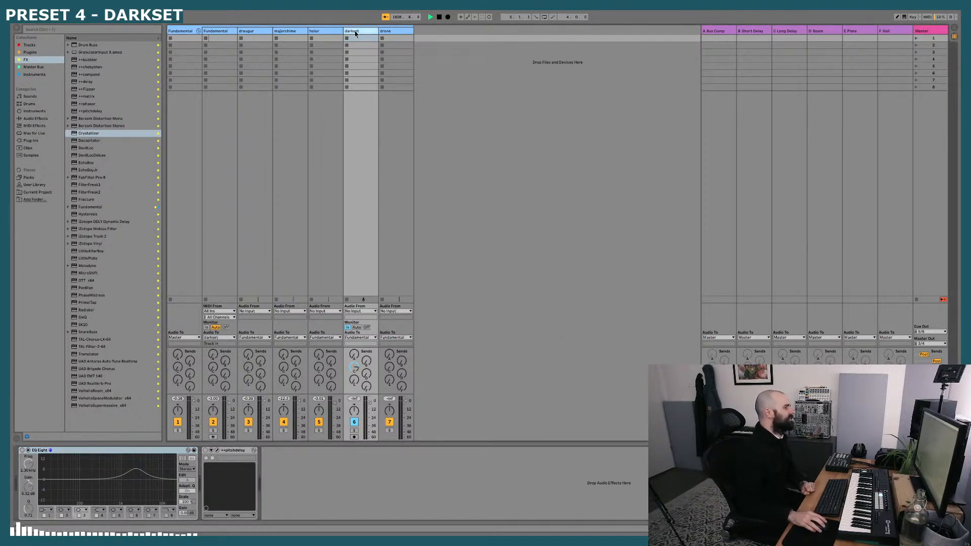
- Return to the second Fundamental track and leave full screen to view the darkset preset
{"action": "left_click", "coordinate": [177, 33]}
{"action": "left_click", "coordinate": [221, 32]}
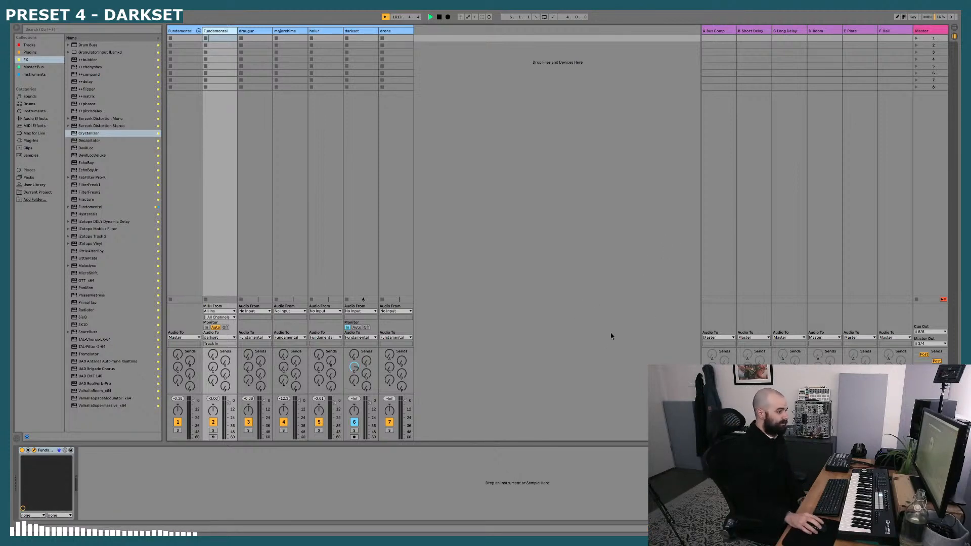
{"action": "key", "text": "F11"}
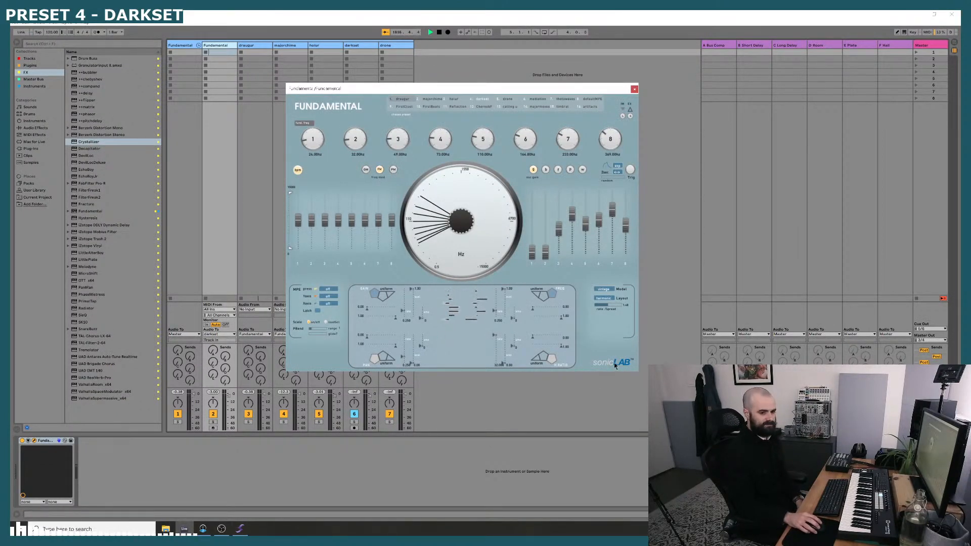
- Check the channel levels in the UA Console mixer and return to Ableton Live
{"action": "left_click", "coordinate": [188, 530]}
{"action": "left_click", "coordinate": [185, 528]}
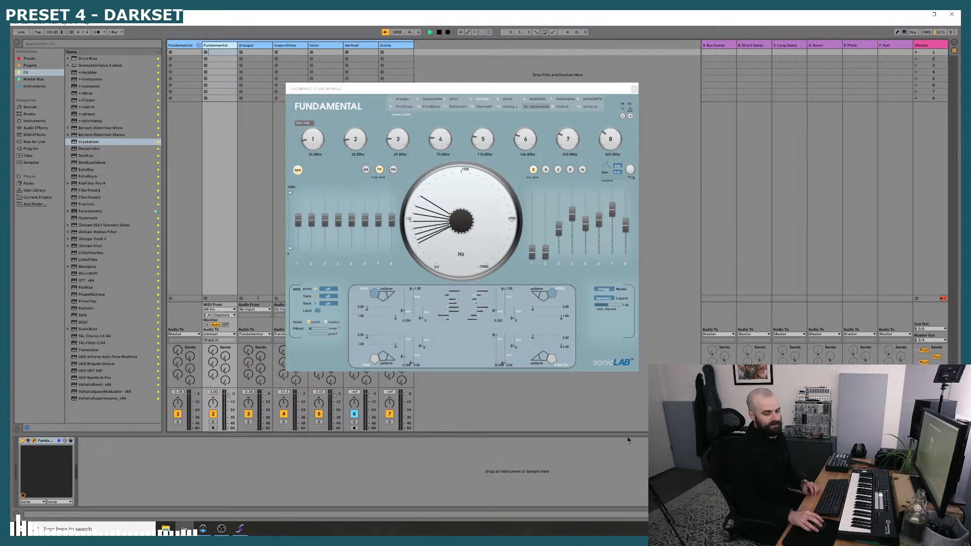
{"action": "left_click", "coordinate": [202, 529]}
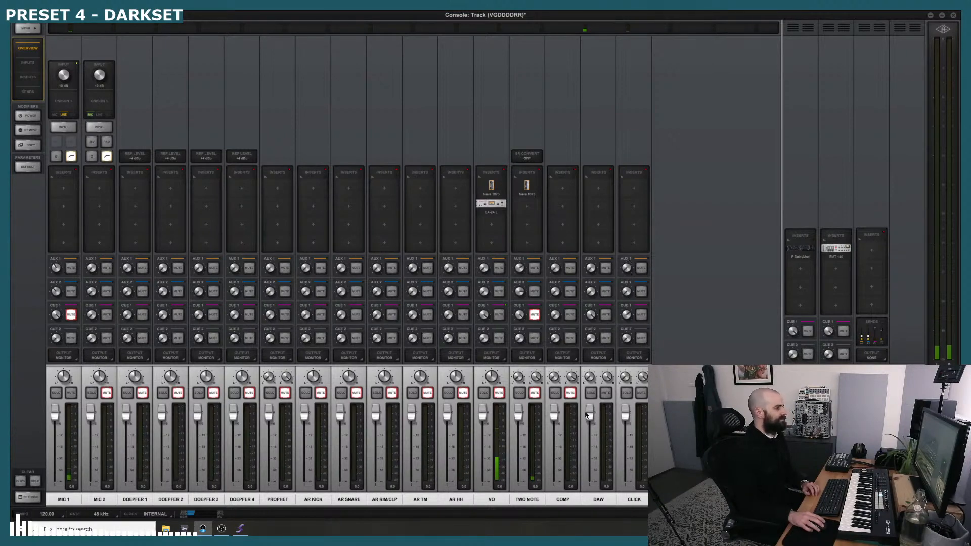
{"action": "key", "text": "alt+Tab"}
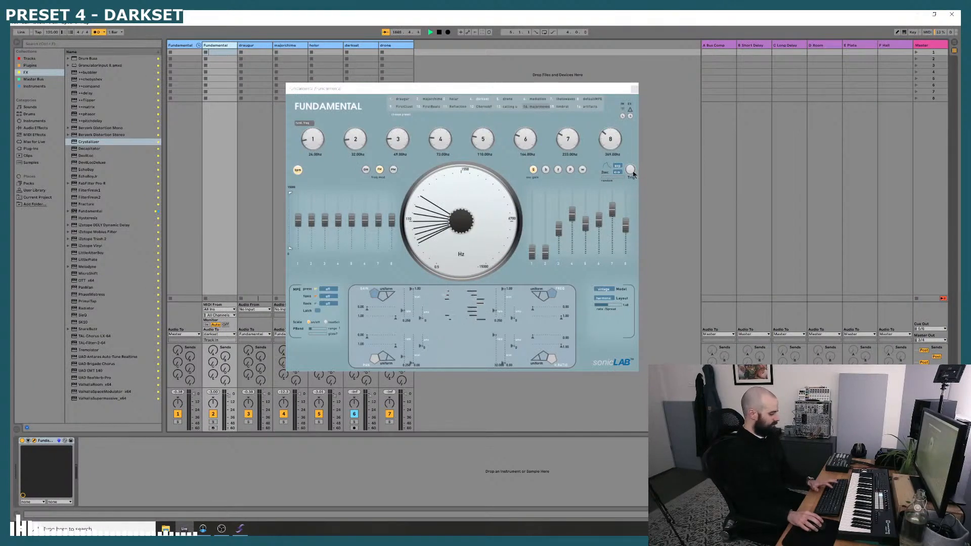
- Stop playback, and activate and launch the first MIDI clip on the second Fundamental track
{"action": "key", "text": "space"}
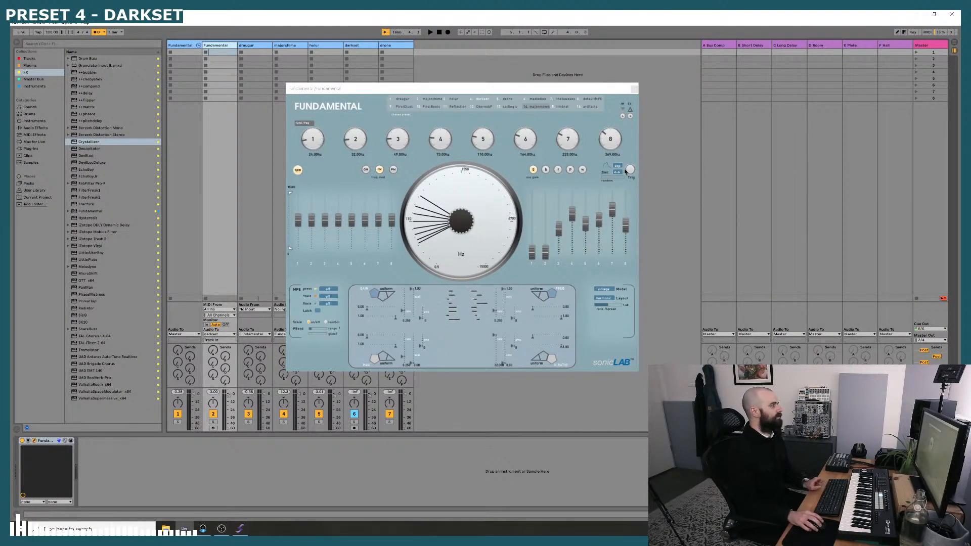
{"action": "double_click", "coordinate": [224, 53]}
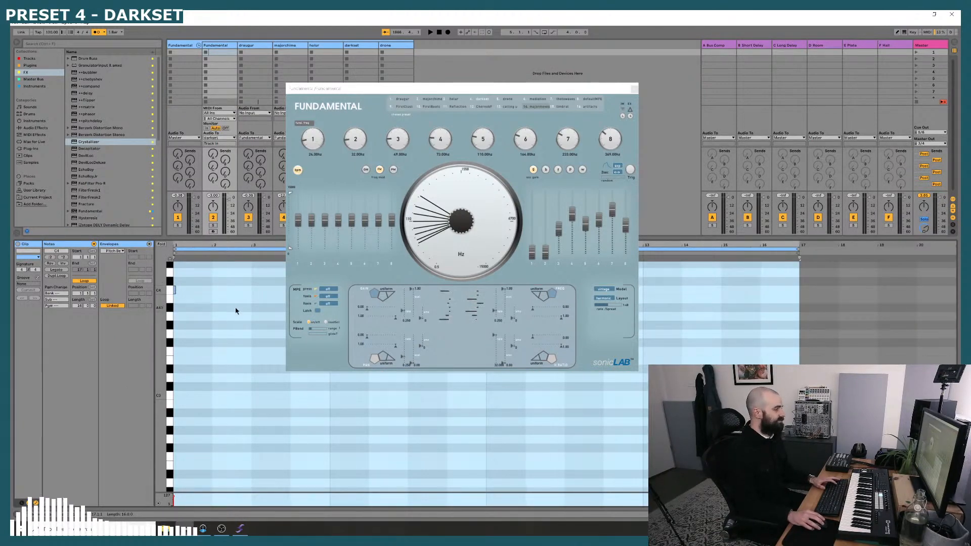
{"action": "left_click", "coordinate": [215, 51]}
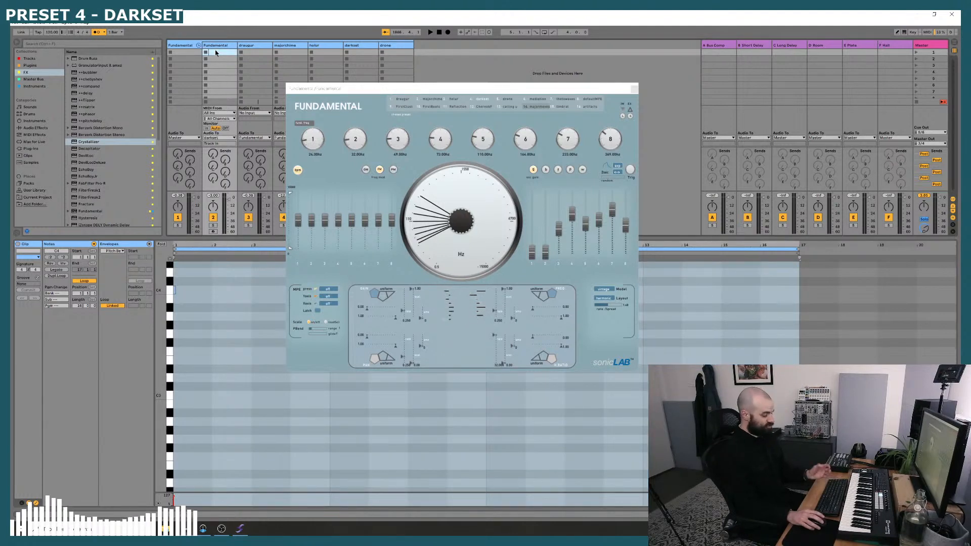
{"action": "key", "text": "0"}
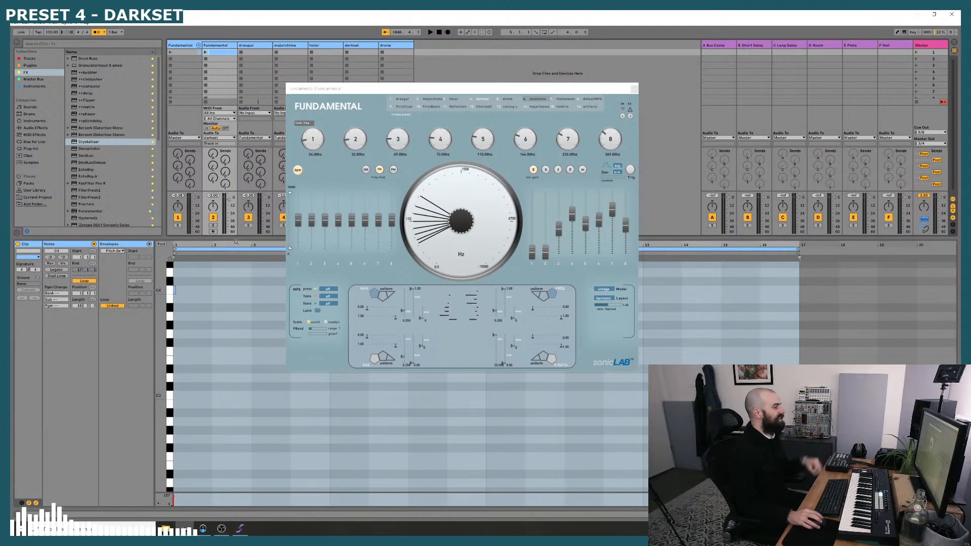
{"action": "left_click", "coordinate": [170, 54]}
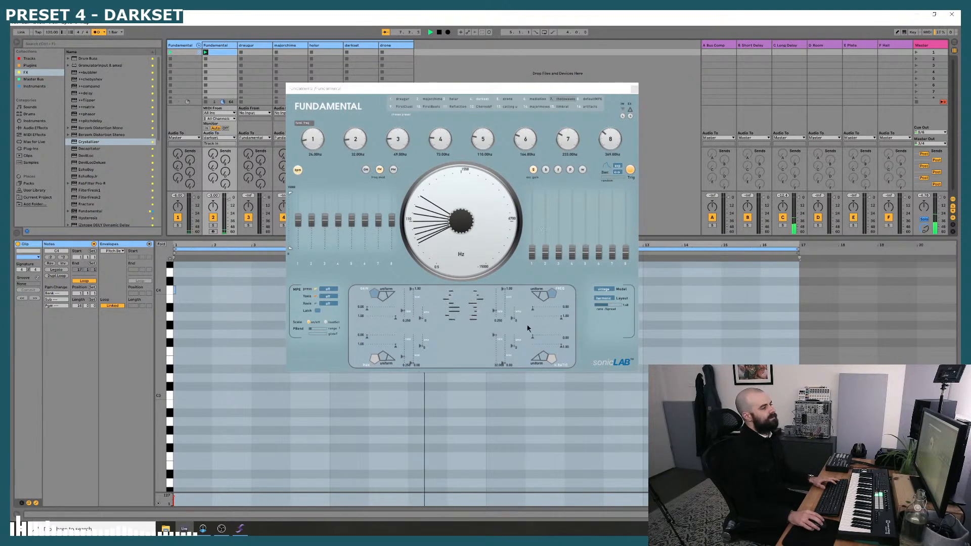
- View the device chain of the darkset track and go back to Fundamental on the second track
{"action": "left_click", "coordinate": [354, 46]}
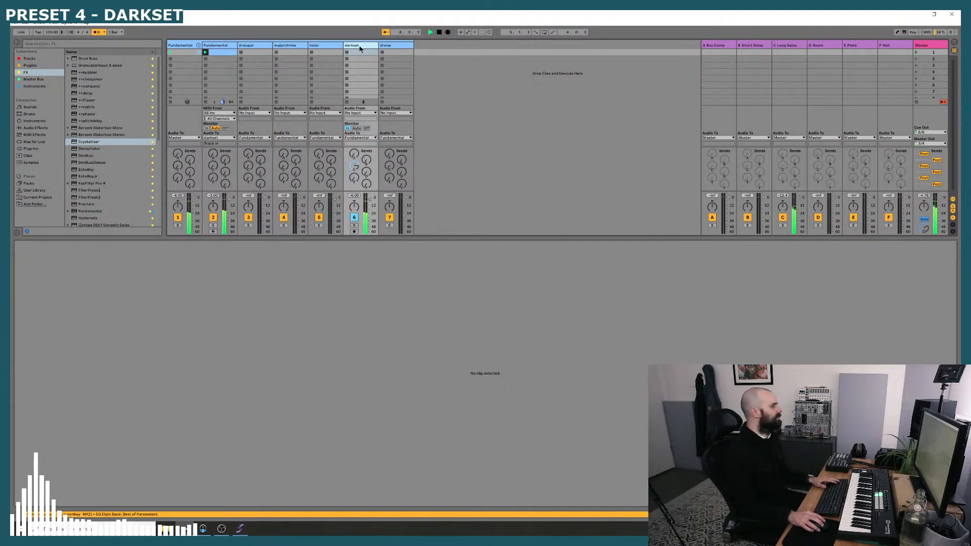
{"action": "double_click", "coordinate": [354, 46]}
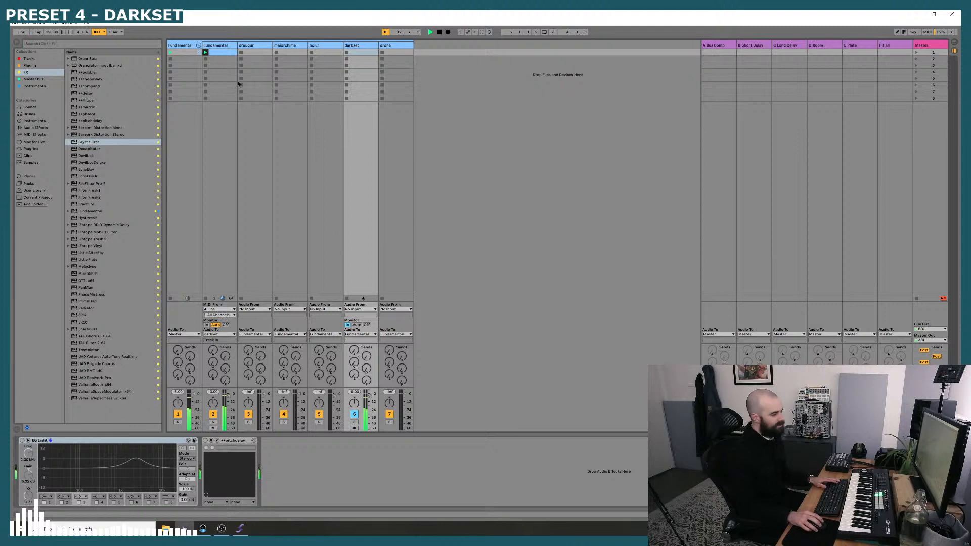
{"action": "left_click", "coordinate": [241, 47]}
{"action": "left_click", "coordinate": [228, 47]}
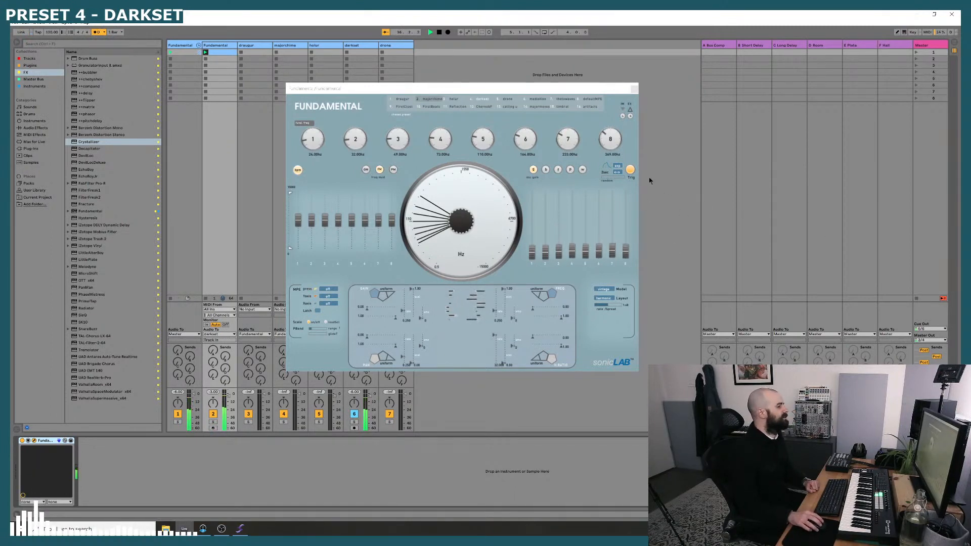
- Switch Fundamental's modulation sliders to gain mod, raise those of oscillators 4 and 5, lower that of oscillator 3 and enable Trig
{"action": "left_click", "coordinate": [366, 170]}
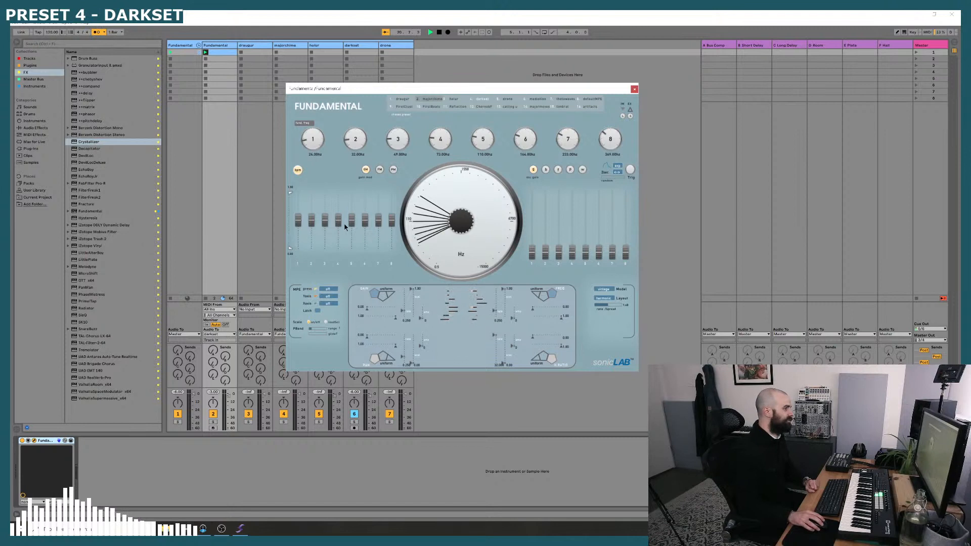
{"action": "left_click_drag", "start_coordinate": [350, 225], "coordinate": [326, 224]}
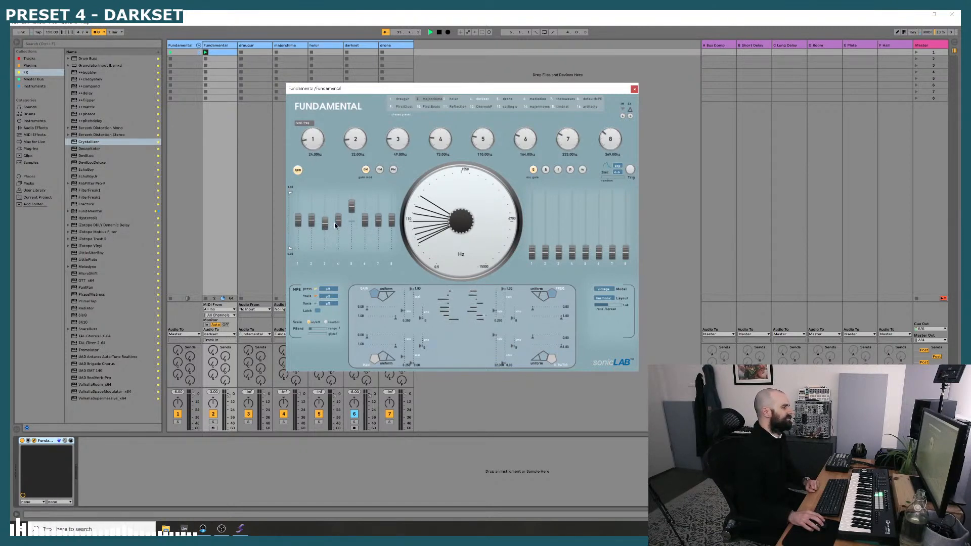
{"action": "left_click", "coordinate": [634, 172]}
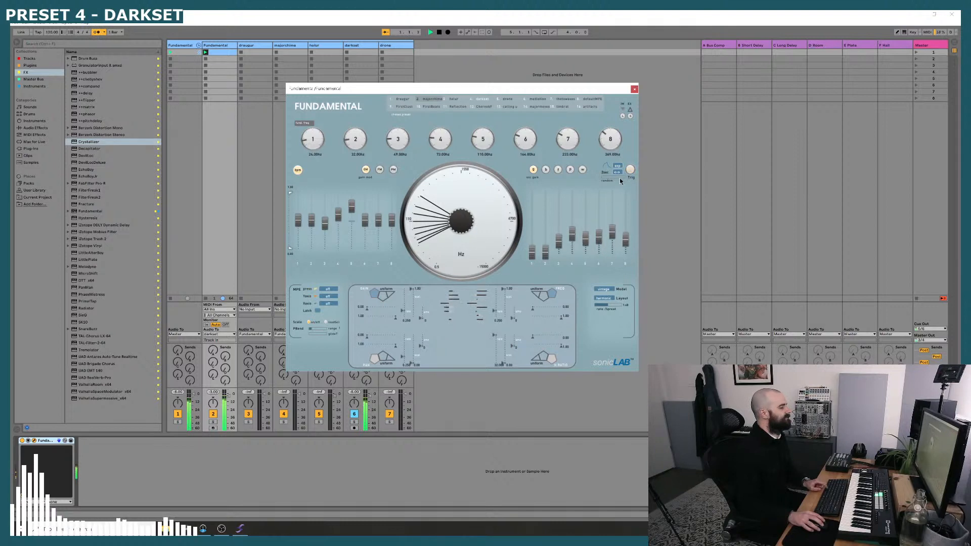
- Restart playback and delete the first MIDI clip from the second Fundamental track
{"action": "key", "text": "space"}
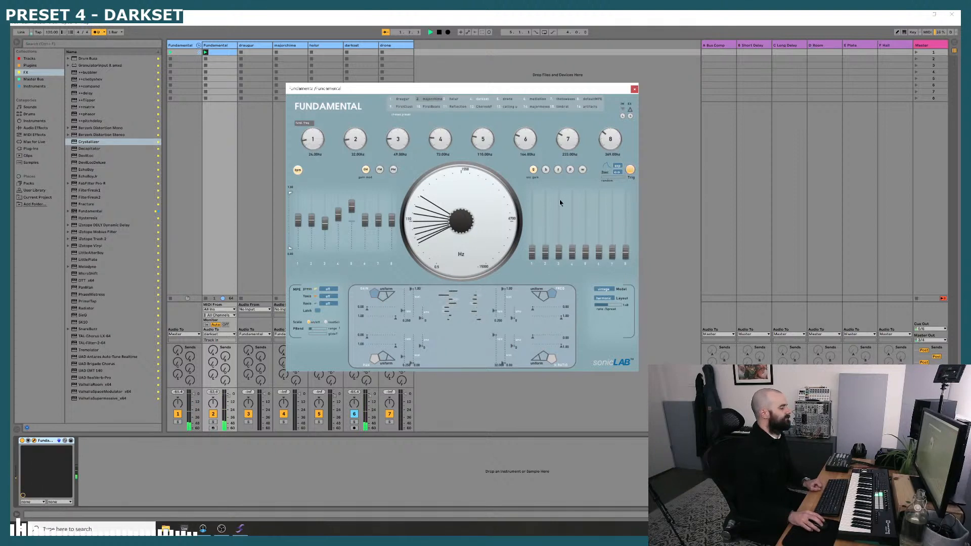
{"action": "left_click", "coordinate": [219, 53]}
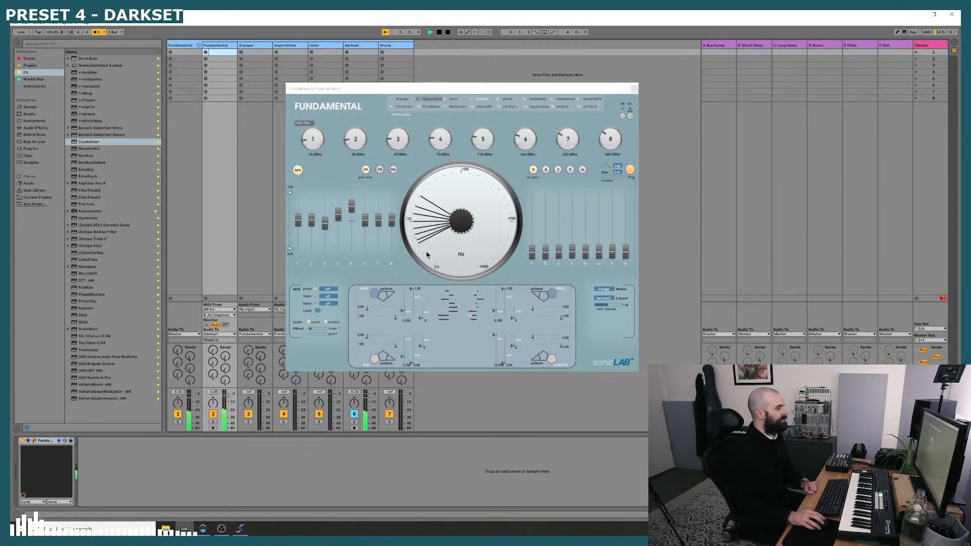
- Raise the gain mod of oscillators 2 and 7 and lower that of oscillators 3, 6 and 8
{"action": "left_click_drag", "start_coordinate": [311, 219], "coordinate": [312, 206]}
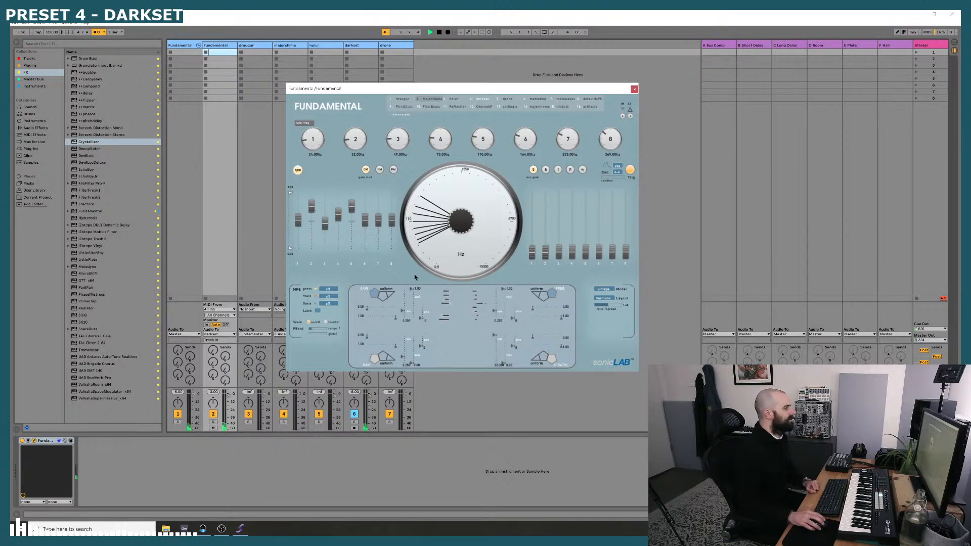
{"action": "left_click_drag", "start_coordinate": [367, 226], "coordinate": [365, 241]}
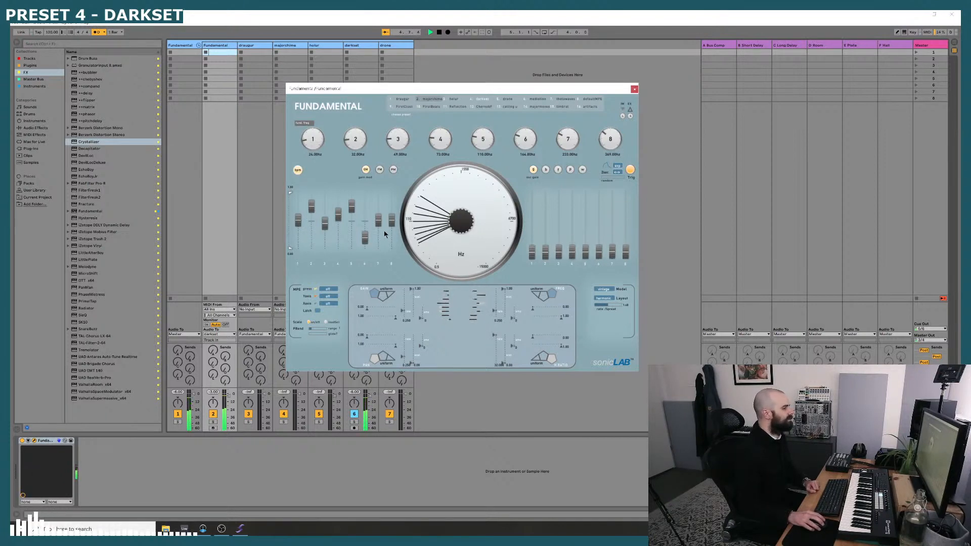
{"action": "left_click_drag", "start_coordinate": [380, 208], "coordinate": [381, 206]}
{"action": "mouse_move", "coordinate": [325, 223]}
{"action": "left_mouse_down"}
{"action": "mouse_move", "coordinate": [319, 242]}
{"action": "mouse_move", "coordinate": [323, 226]}
{"action": "left_mouse_up"}
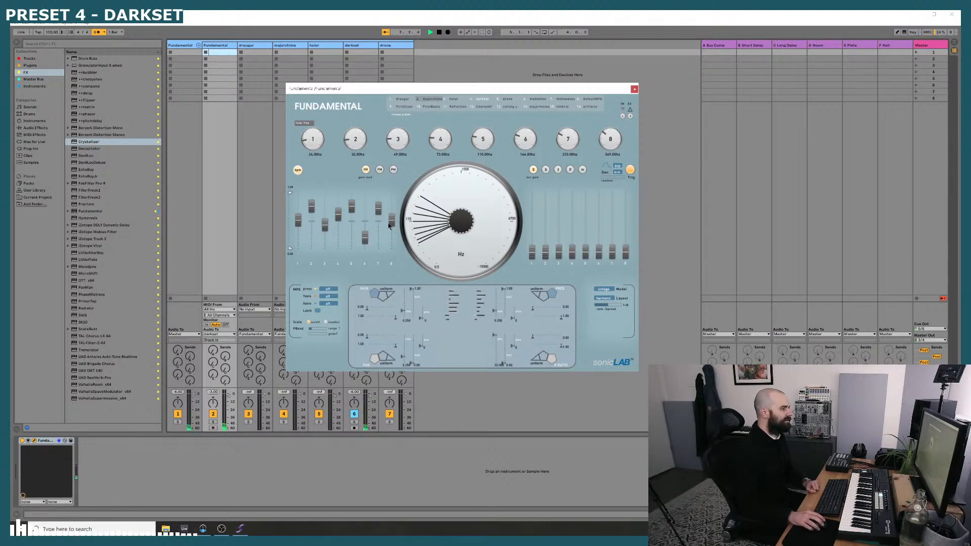
{"action": "left_click_drag", "start_coordinate": [391, 221], "coordinate": [391, 233]}
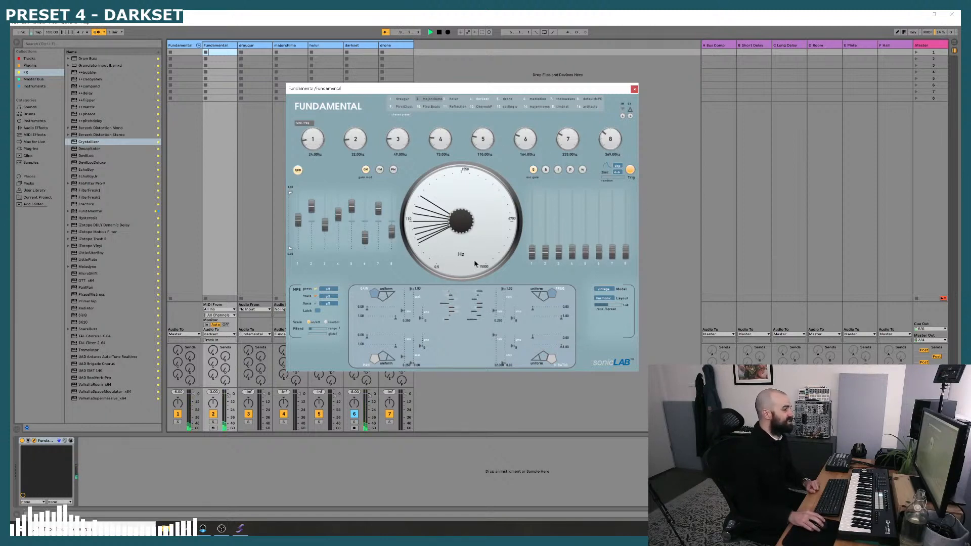
- Narrow Fundamental's ratio spread and widen it until oscillator 8 is at about 587 Hz
{"action": "left_click_drag", "start_coordinate": [607, 304], "coordinate": [606, 304]}
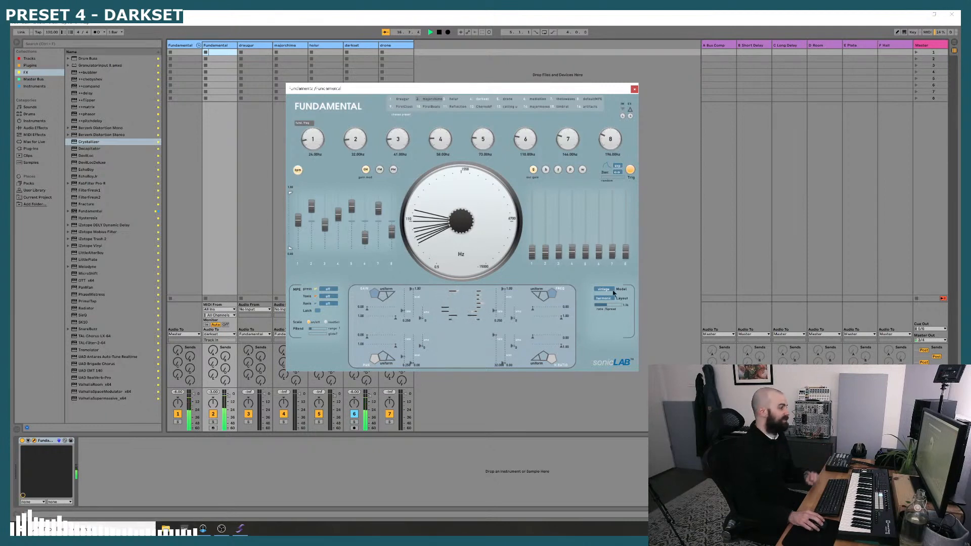
{"action": "left_click_drag", "start_coordinate": [607, 309], "coordinate": [610, 307]}
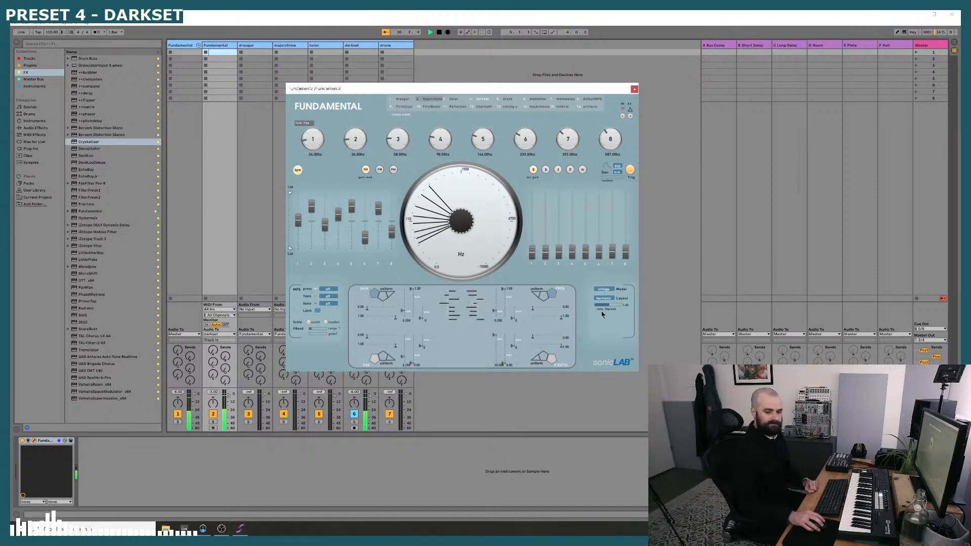
- Switch on EQ Eight on the darkset track, make its first band a low cut and turn off band 3
{"action": "left_click", "coordinate": [367, 49]}
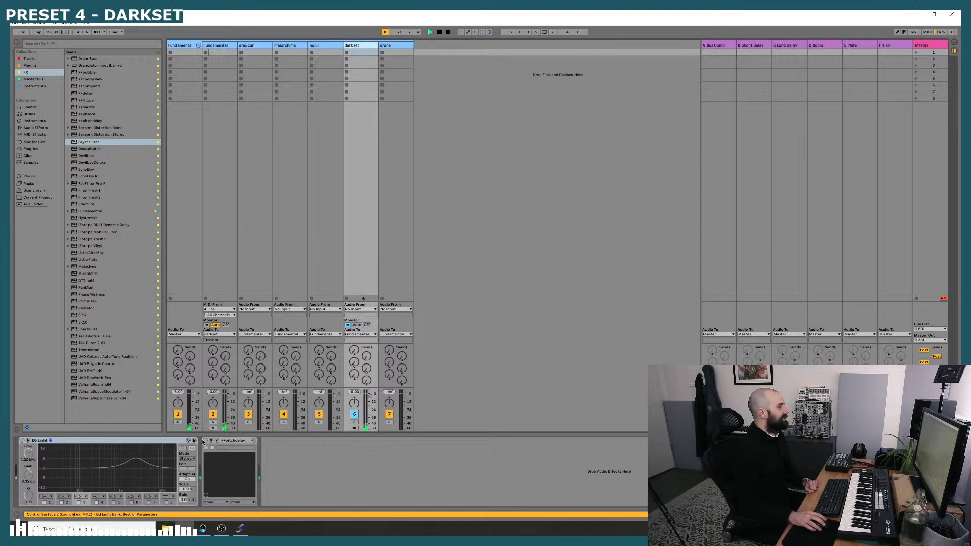
{"action": "left_click", "coordinate": [23, 442]}
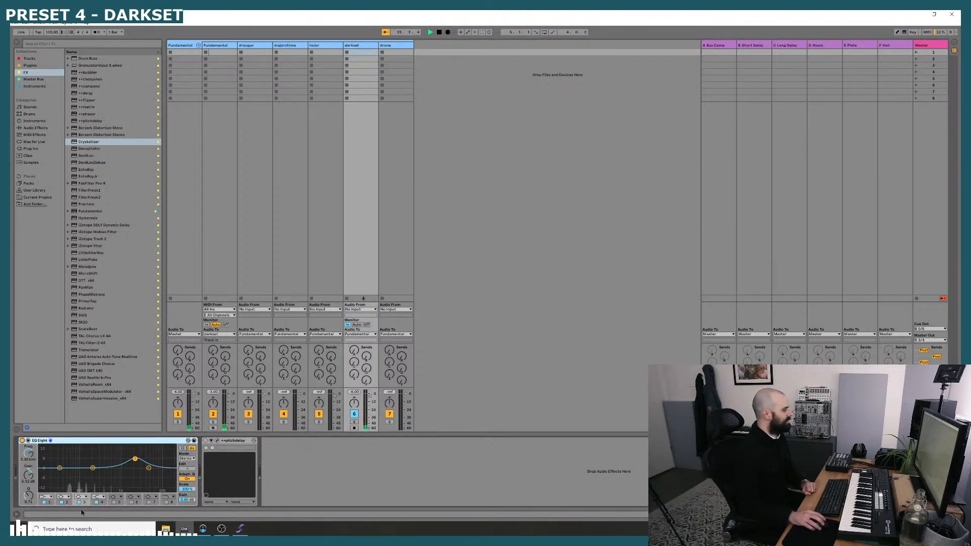
{"action": "left_click", "coordinate": [54, 501]}
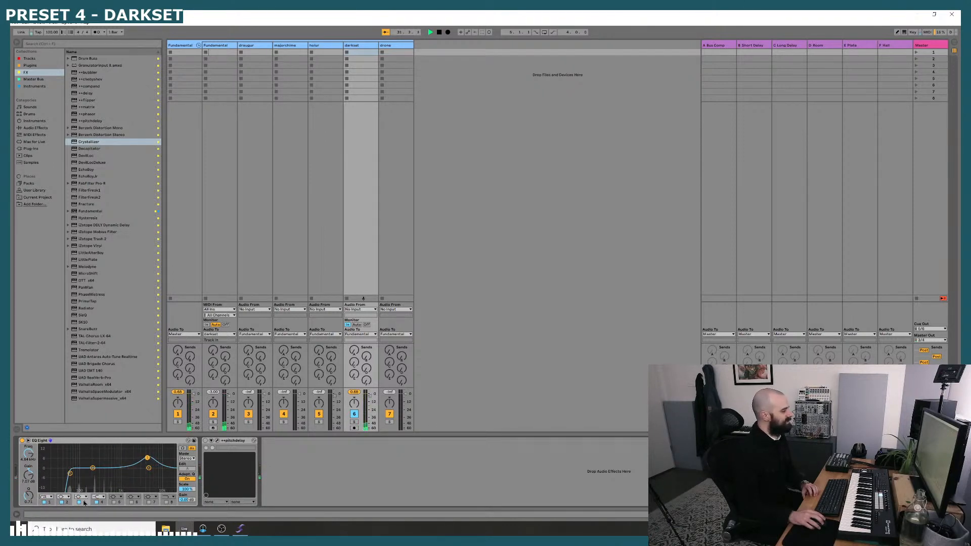
- Open the pitchdelay effect on the darkset track and activate it
{"action": "left_click", "coordinate": [217, 442]}
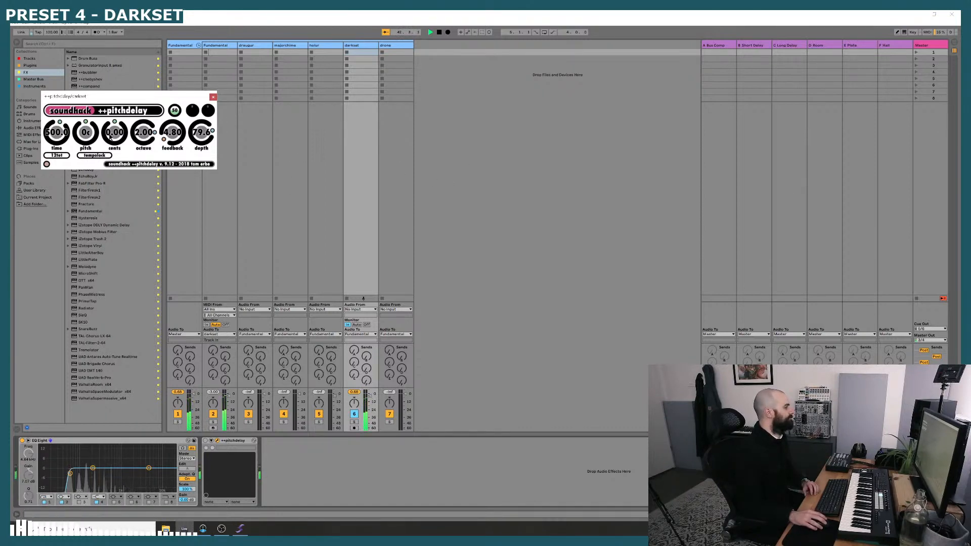
{"action": "left_click", "coordinate": [205, 441]}
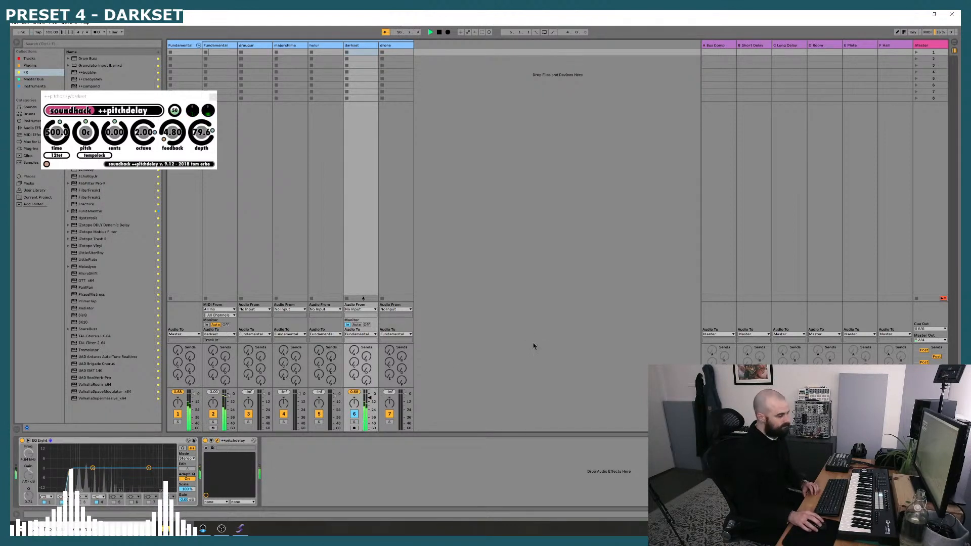
- Open EchoBoy Jr. on the C Long Delay return and raise the darkset track's send to that delay
{"action": "left_click", "coordinate": [796, 46]}
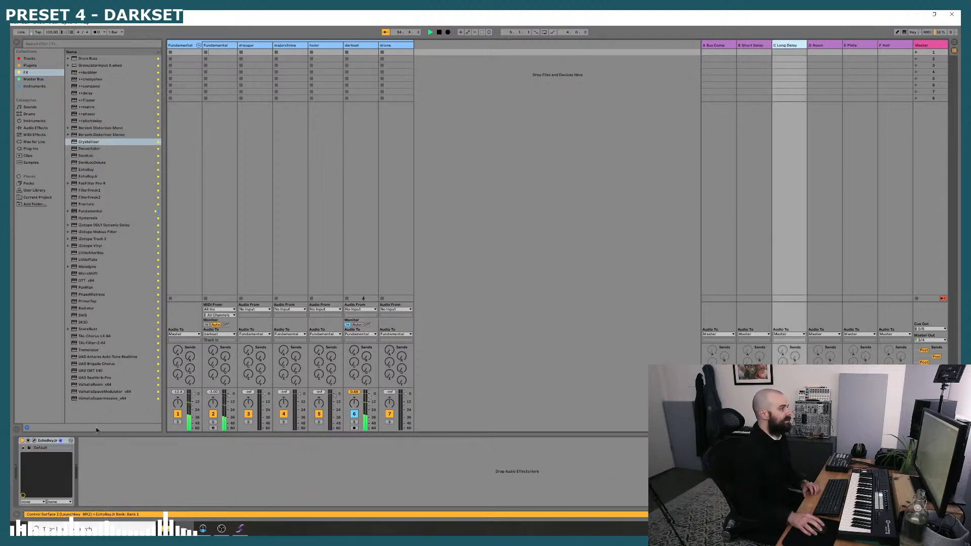
{"action": "left_click", "coordinate": [34, 441]}
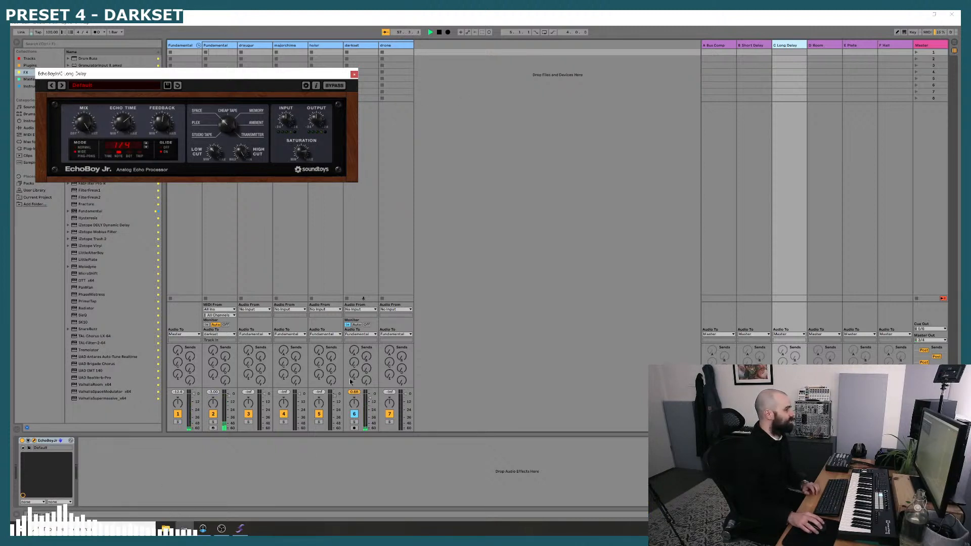
{"action": "left_click", "coordinate": [354, 363]}
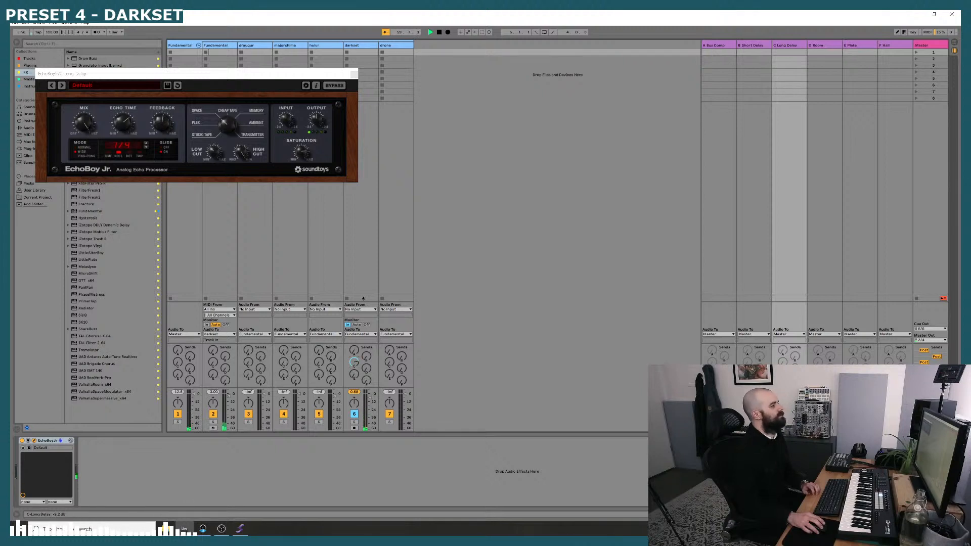
{"action": "left_click", "coordinate": [299, 150]}
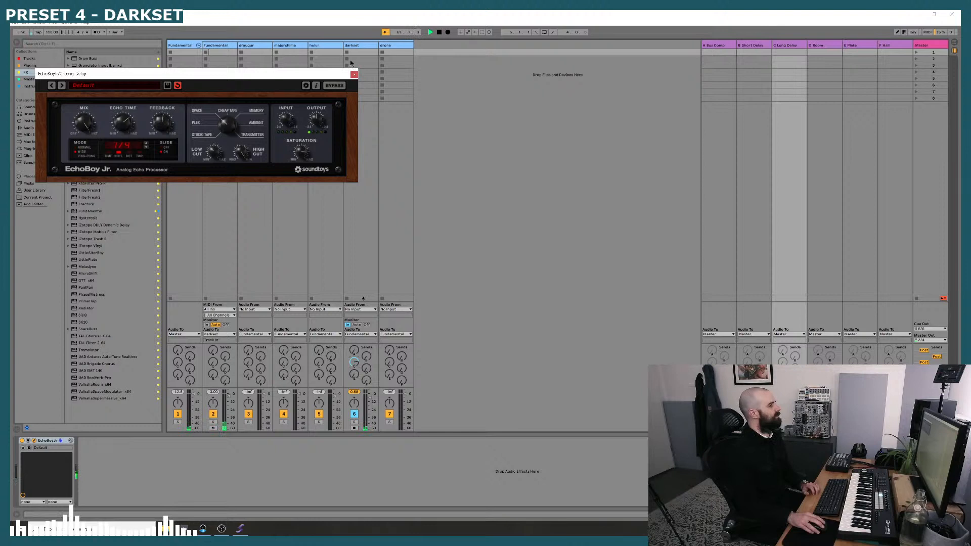
- Close EchoBoy Jr. and reset the darkset track's peak level indicator
{"action": "left_click", "coordinate": [354, 74]}
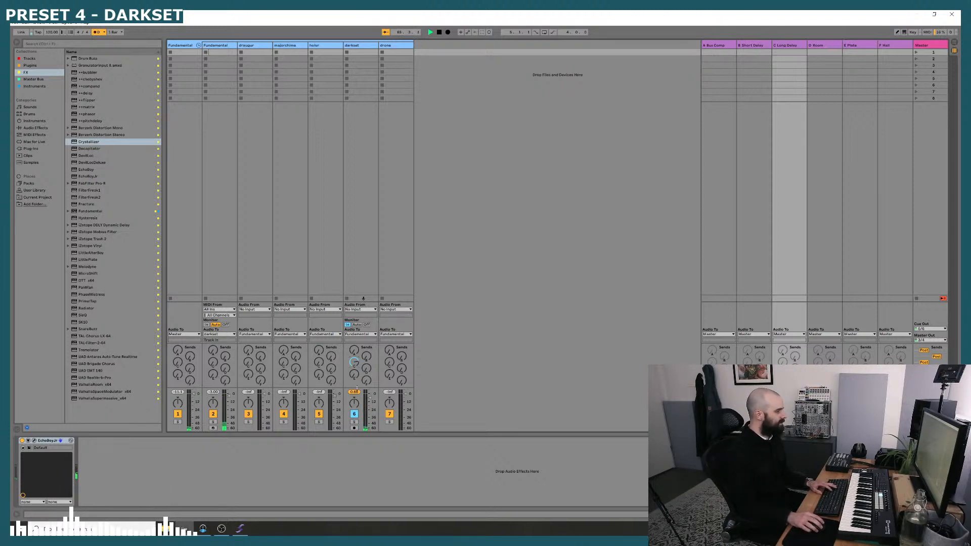
{"action": "left_click_drag", "start_coordinate": [355, 395], "coordinate": [360, 394]}
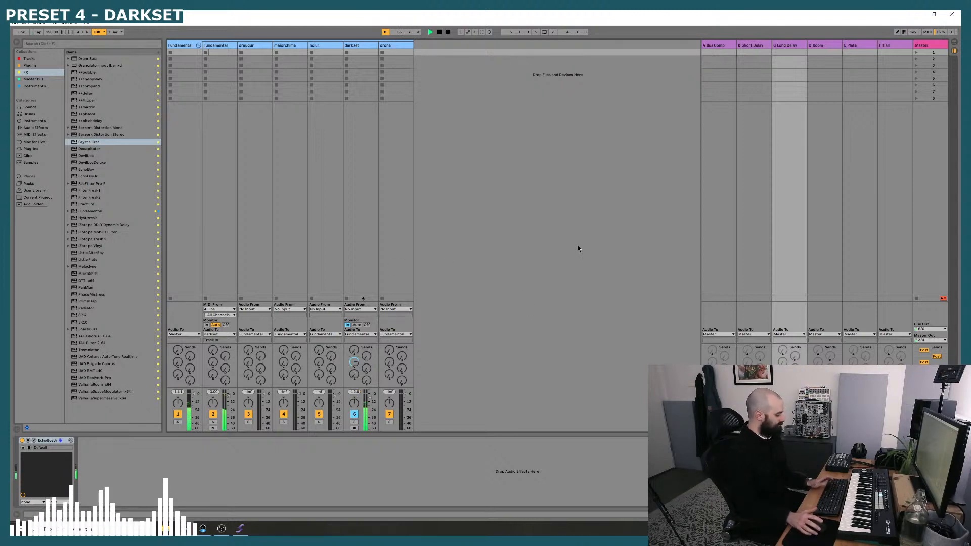
- Return to Fundamental on the second track, readjust the ratio spread until oscillator 8 is at about 523 Hz, and close the plugin
{"action": "left_click", "coordinate": [211, 48]}
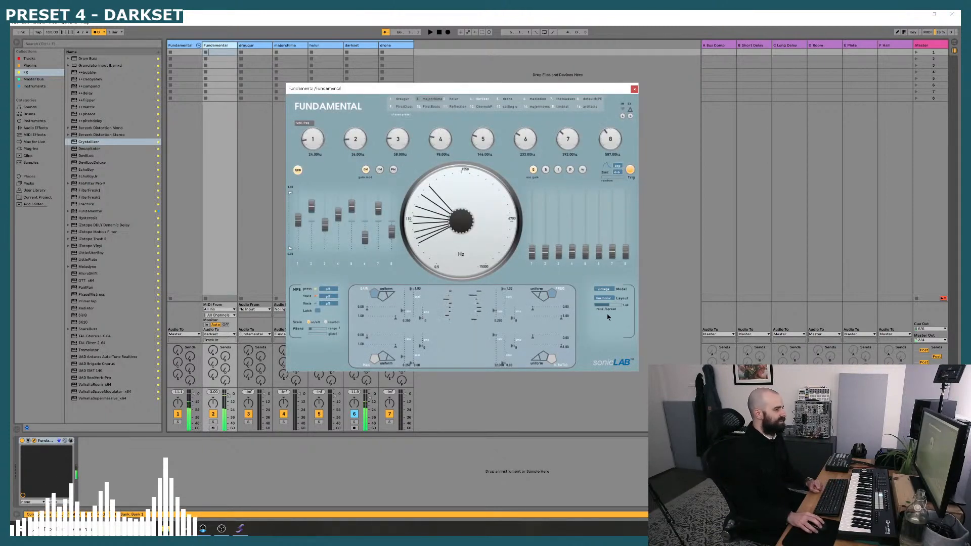
{"action": "left_click_drag", "start_coordinate": [608, 305], "coordinate": [609, 304]}
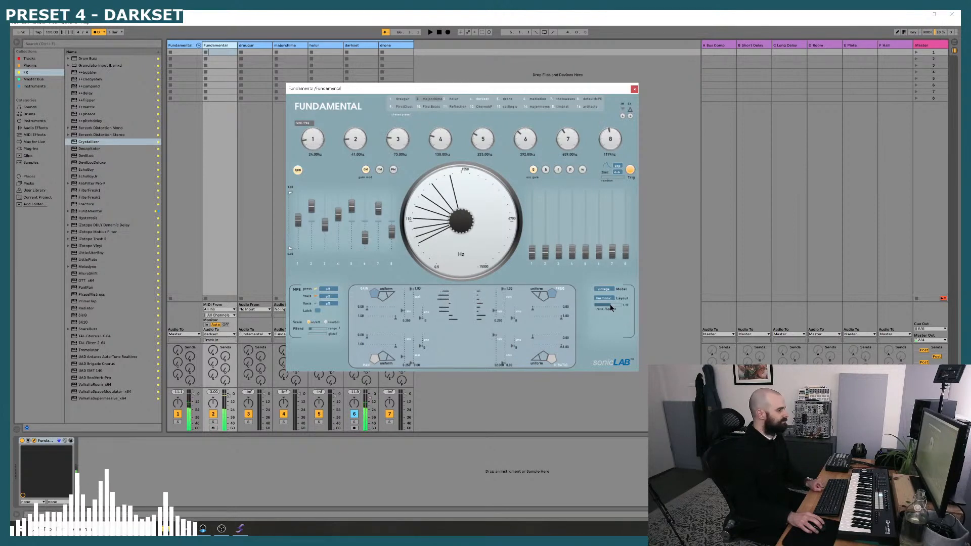
{"action": "left_click_drag", "start_coordinate": [610, 304], "coordinate": [609, 305]}
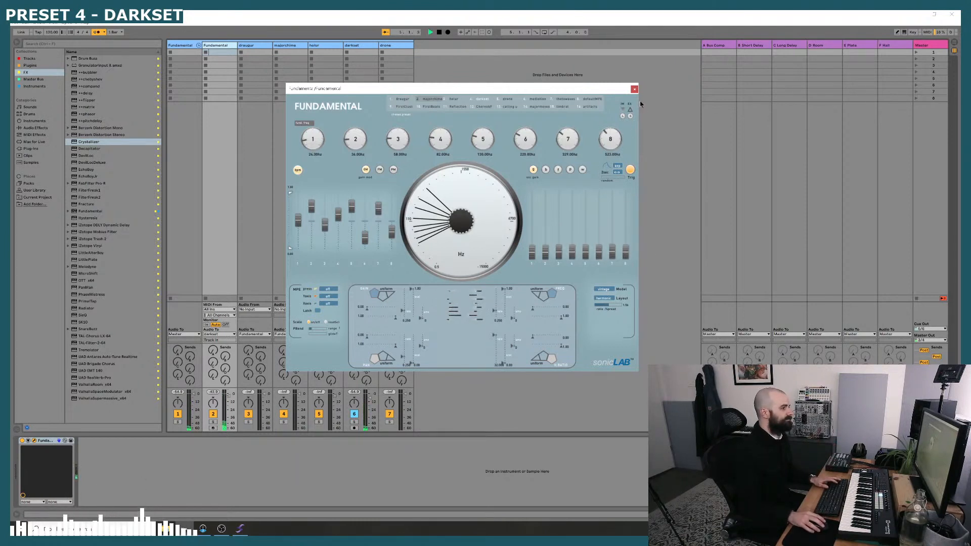
{"action": "left_click", "coordinate": [633, 89]}
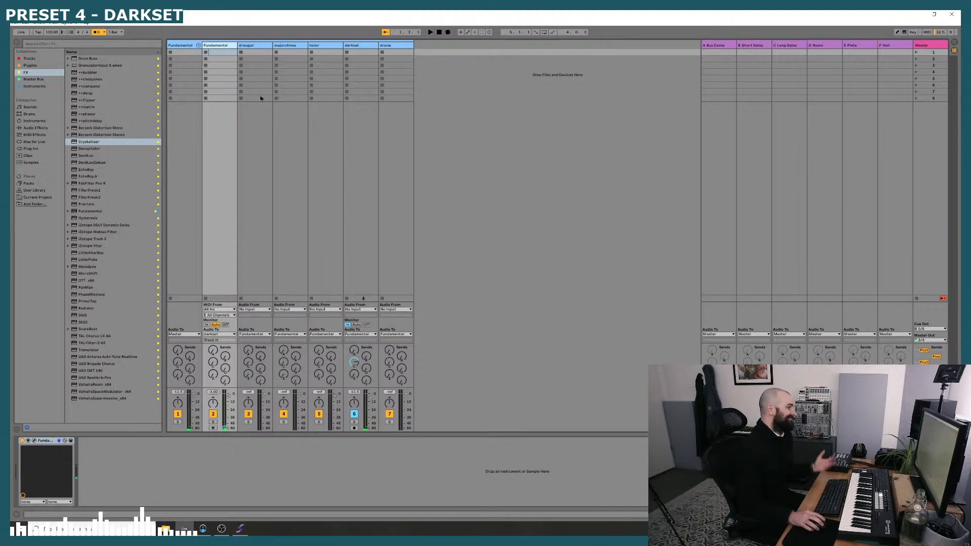
- Turn off pitchdelay and EQ Eight on the darkset track and close the pitchdelay window
{"action": "left_click", "coordinate": [354, 46]}
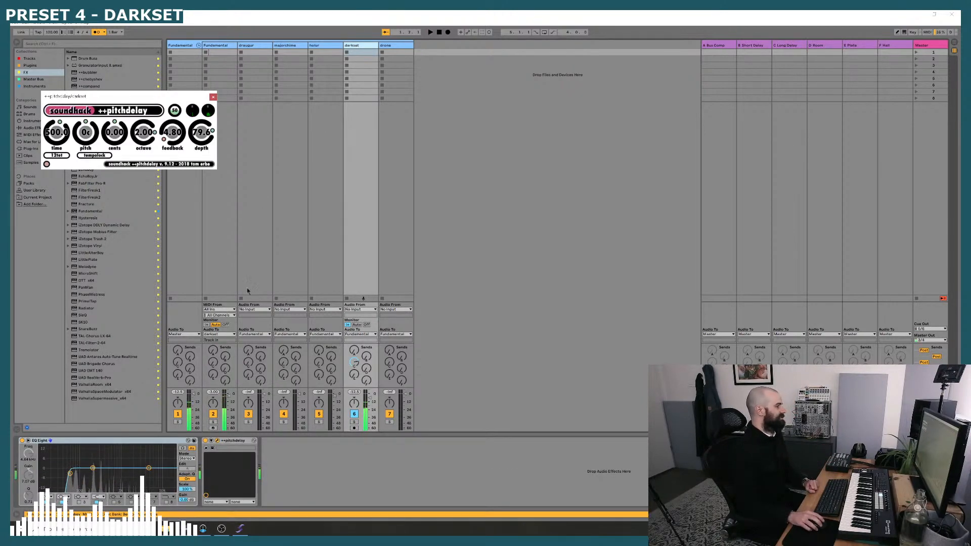
{"action": "left_click", "coordinate": [205, 440]}
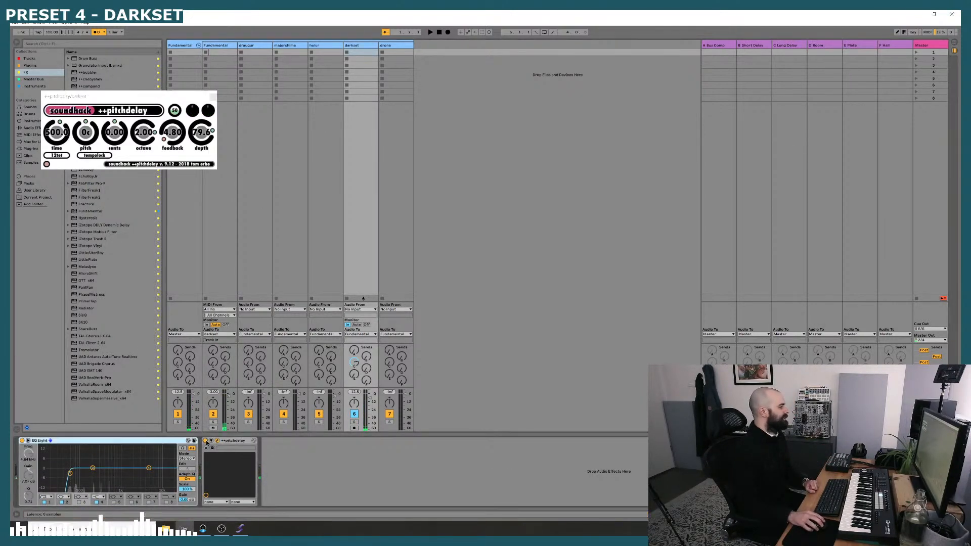
{"action": "left_click", "coordinate": [22, 440]}
{"action": "left_click", "coordinate": [213, 96]}
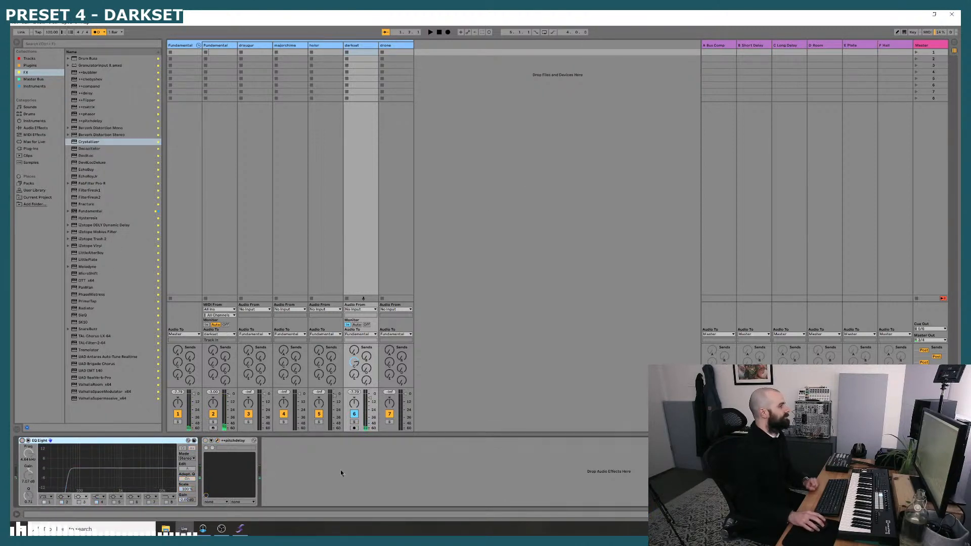
- Open Fundamental on the second track and route that track's audio output to the drone track
{"action": "left_click", "coordinate": [219, 45]}
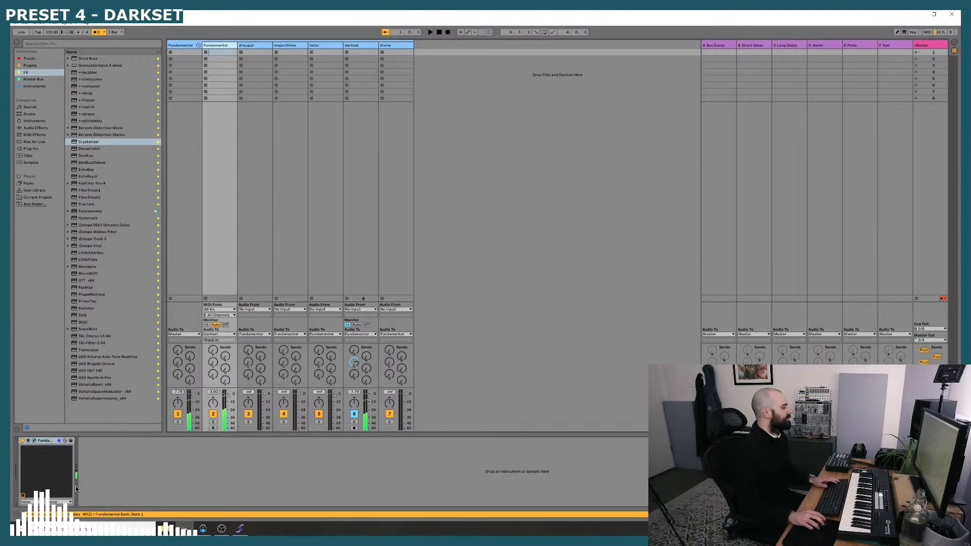
{"action": "left_click", "coordinate": [34, 441]}
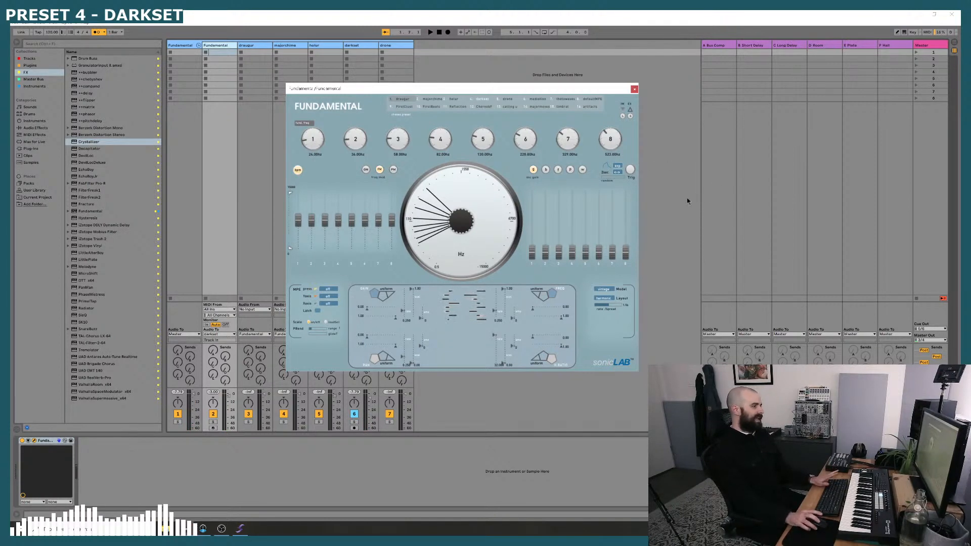
{"action": "left_click", "coordinate": [221, 334]}
{"action": "left_click", "coordinate": [229, 386]}
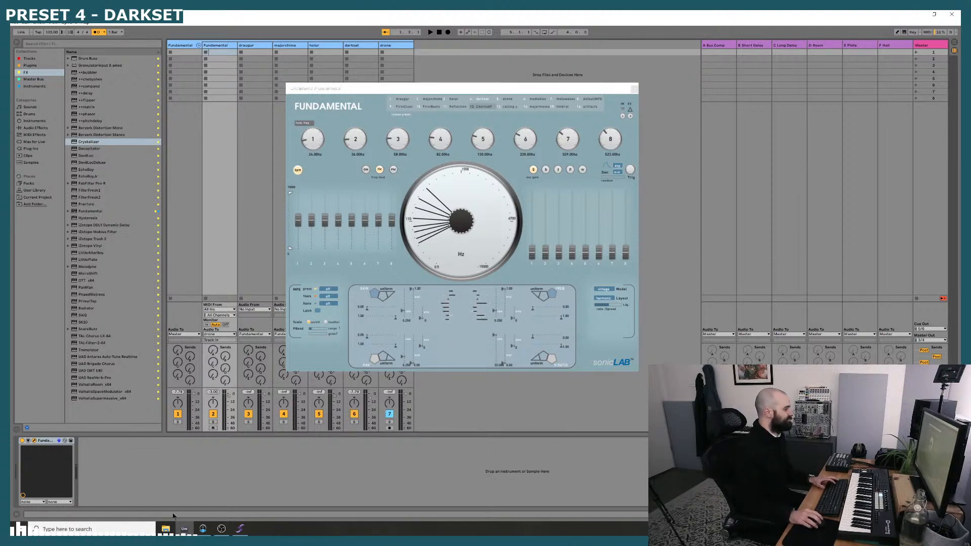
- Bring Live to the front and turn off ValhallaSupermassive and Crystallizer on the drone track
{"action": "left_click", "coordinate": [185, 528]}
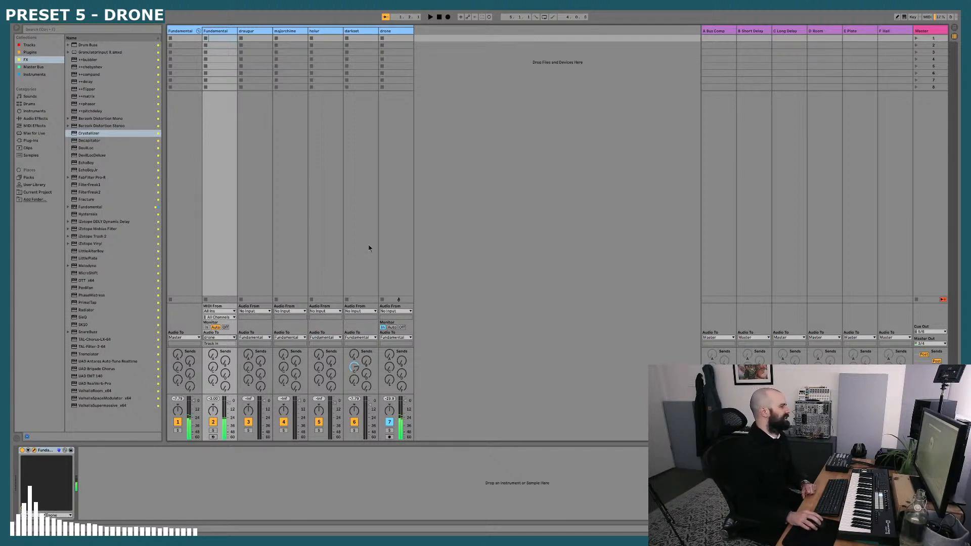
{"action": "left_click", "coordinate": [388, 41]}
{"action": "left_click", "coordinate": [82, 450]}
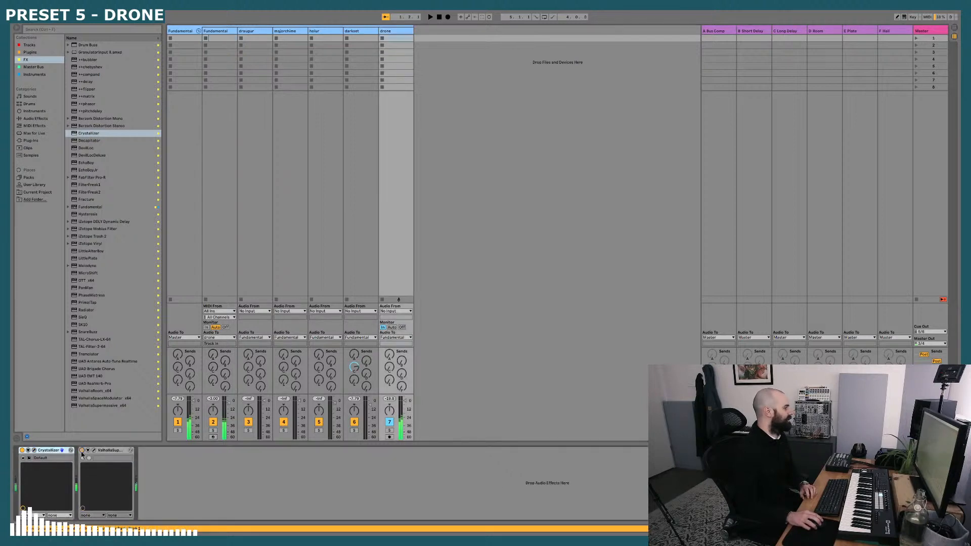
{"action": "left_click", "coordinate": [21, 450]}
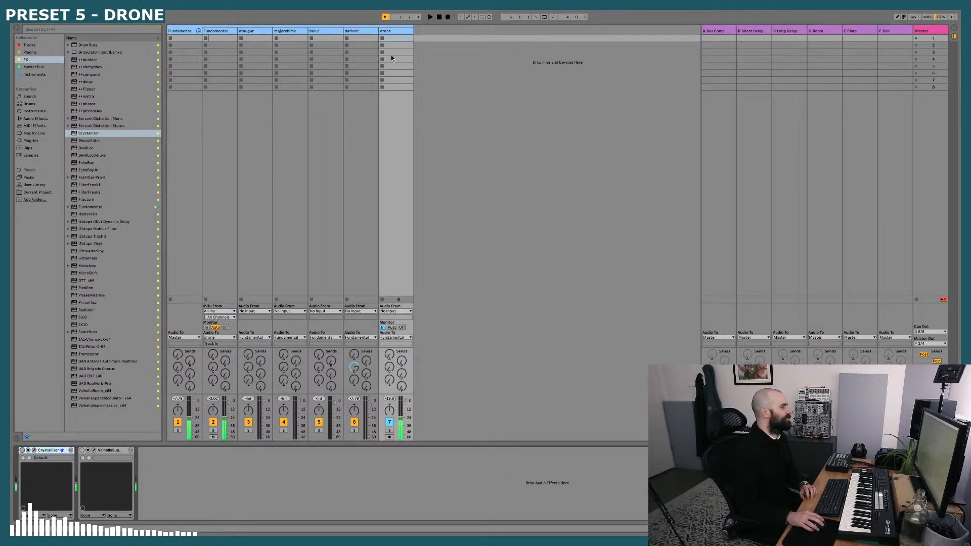
- Select the second Fundamental track, mute it to silence the drone, and unmute it again
{"action": "left_click", "coordinate": [218, 38]}
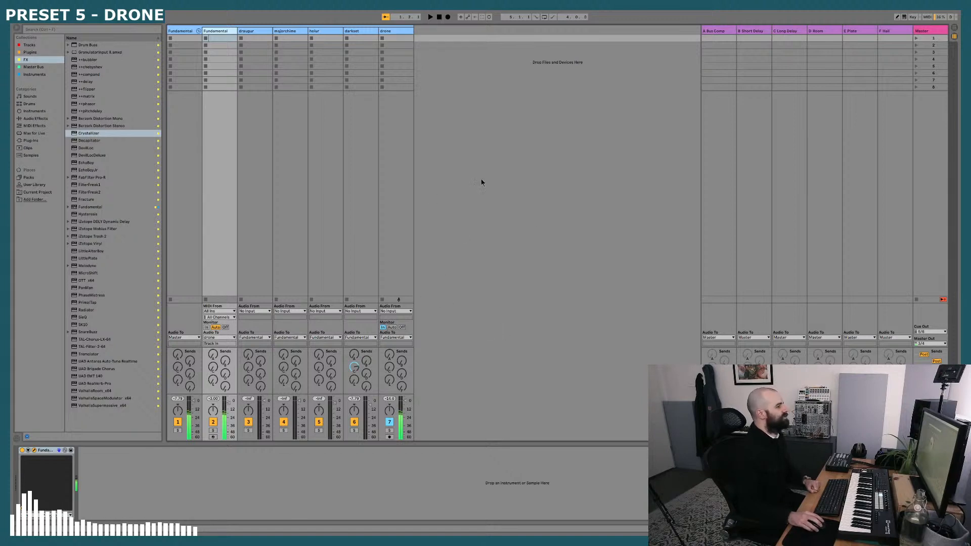
{"action": "left_click", "coordinate": [212, 421]}
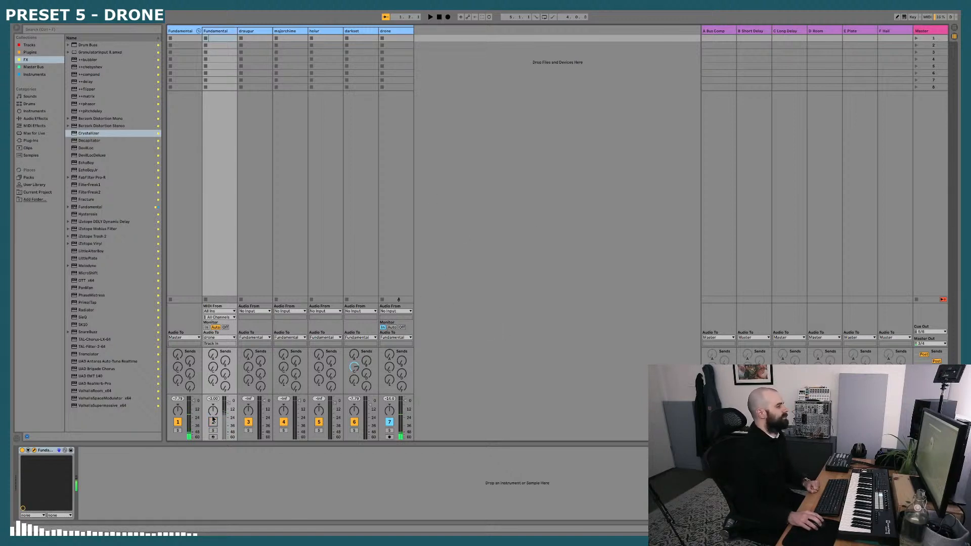
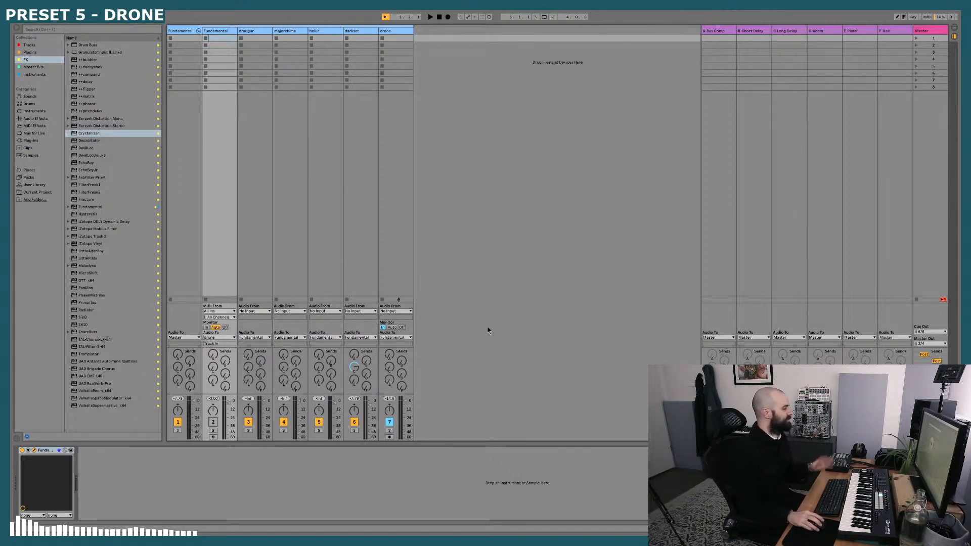
{"action": "left_click", "coordinate": [215, 422]}
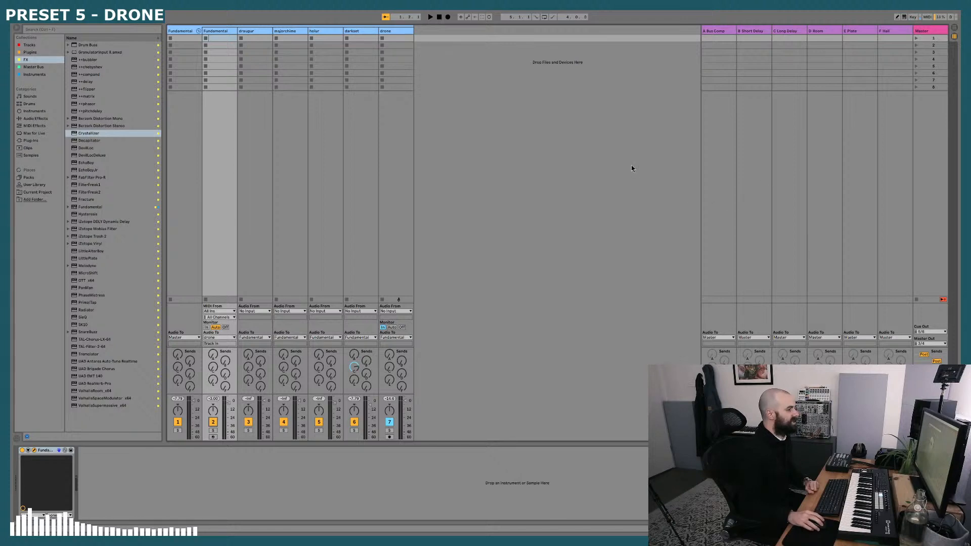
- Examine the device chains of the drone track, the second Fundamental track and the Master track while the drone plays
{"action": "left_click", "coordinate": [387, 52]}
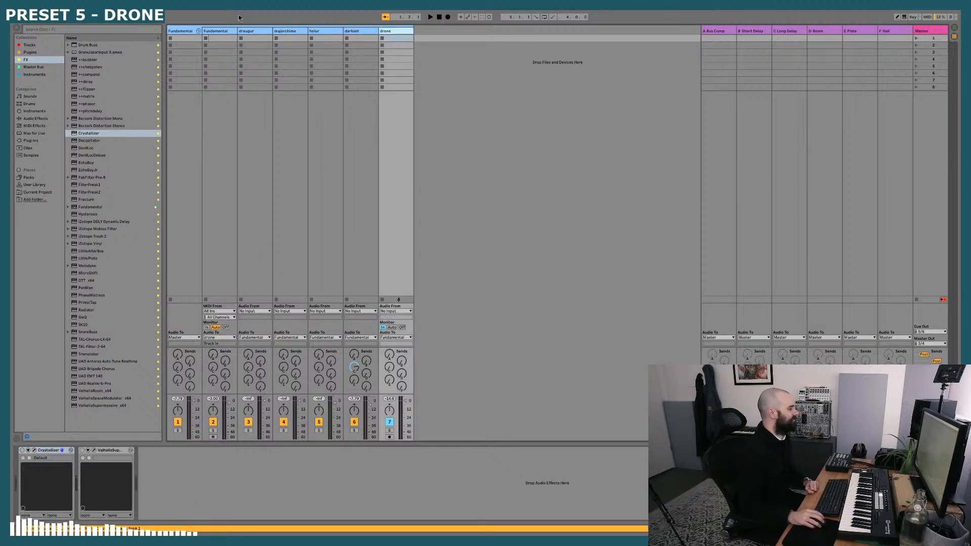
{"action": "left_click", "coordinate": [222, 31]}
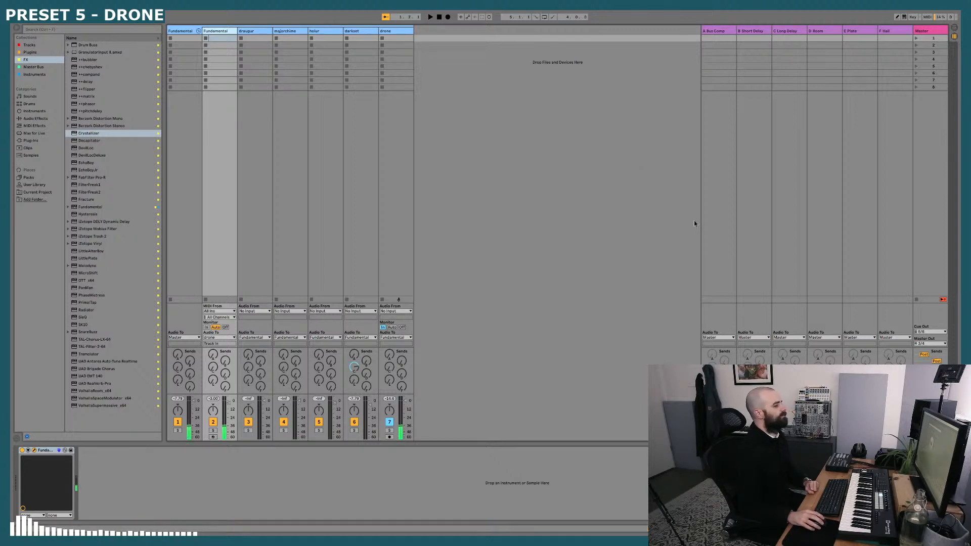
{"action": "left_click", "coordinate": [938, 32]}
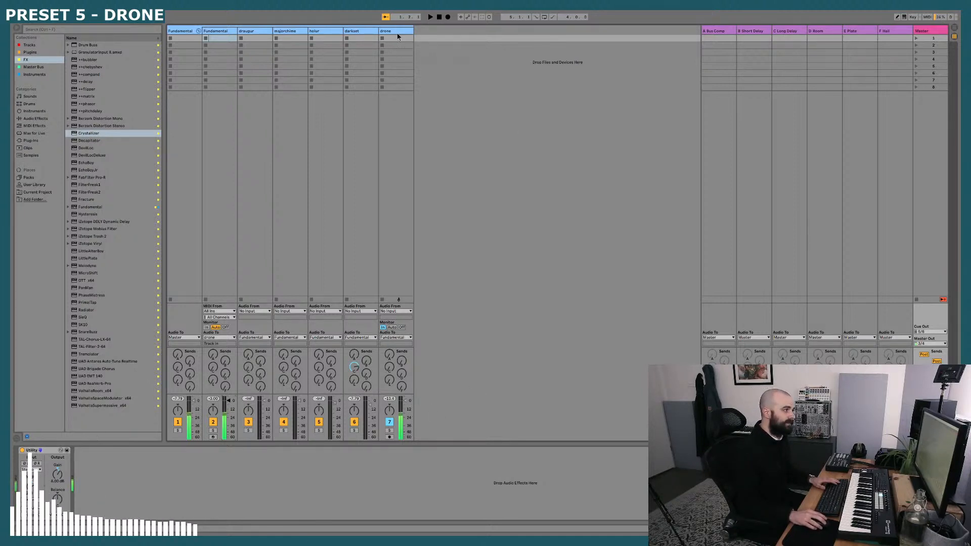
{"action": "left_click", "coordinate": [213, 31]}
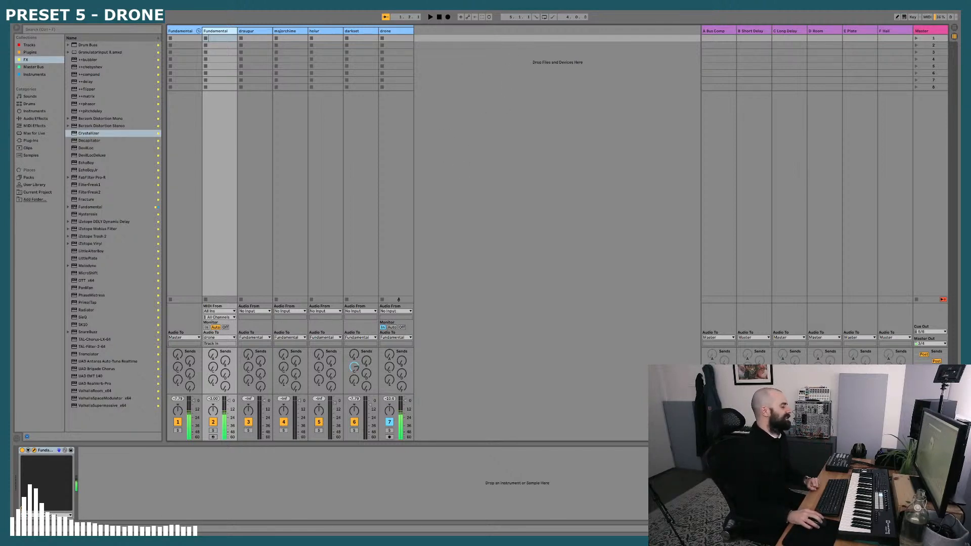
{"action": "left_click", "coordinate": [394, 31]}
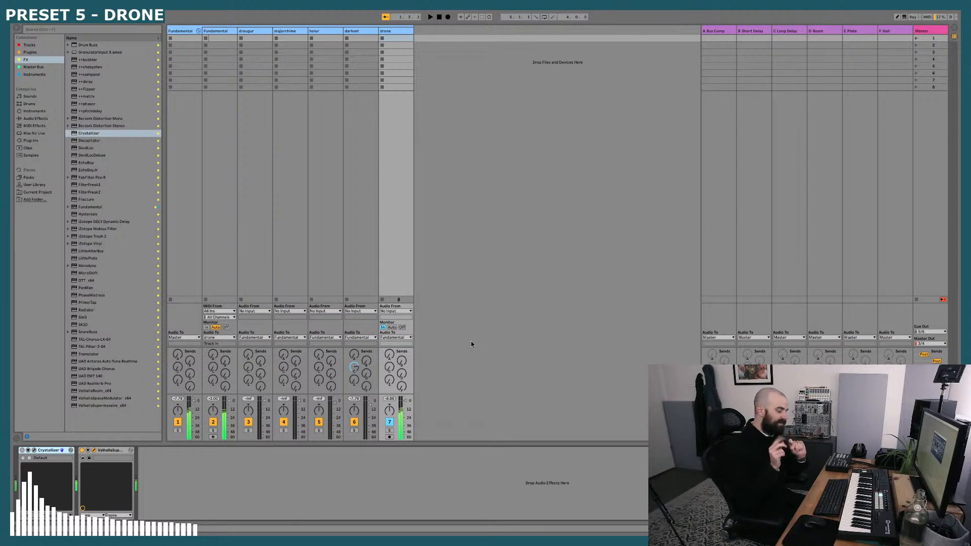
{"action": "left_click", "coordinate": [929, 35]}
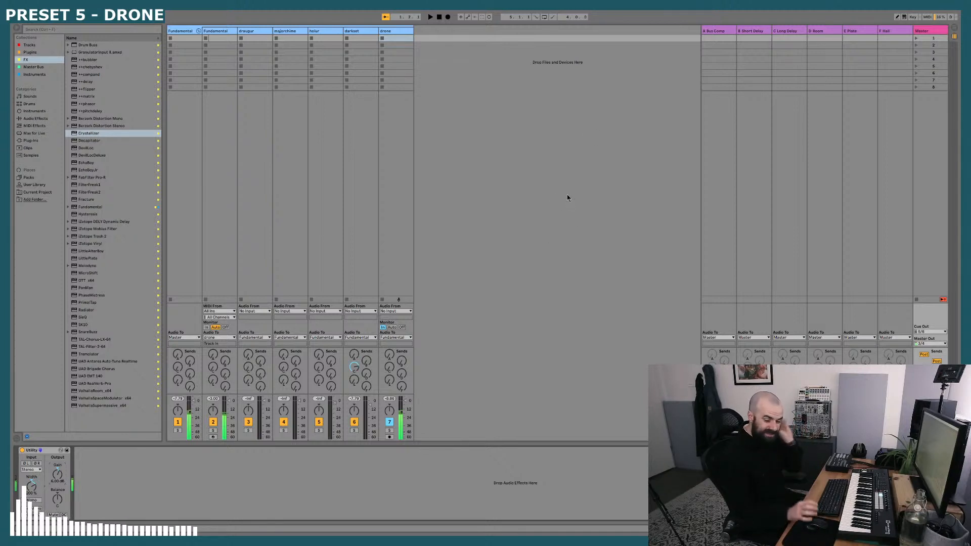
{"action": "left_click", "coordinate": [393, 33]}
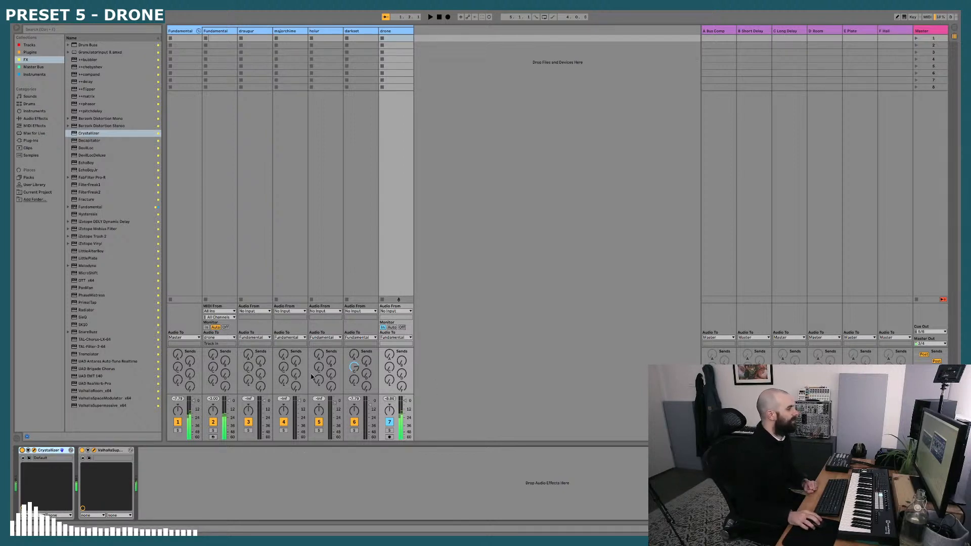
{"action": "left_click", "coordinate": [221, 32]}
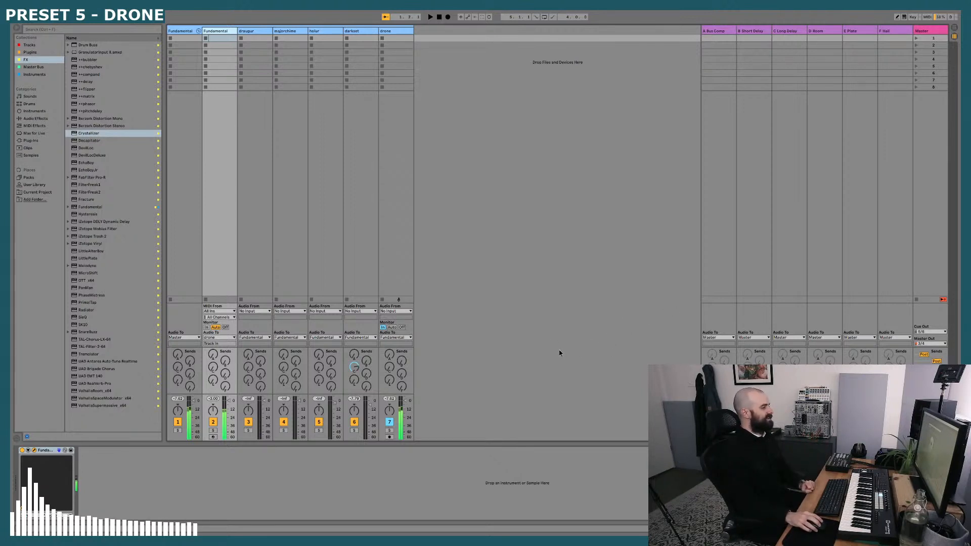
{"action": "left_click", "coordinate": [386, 31]}
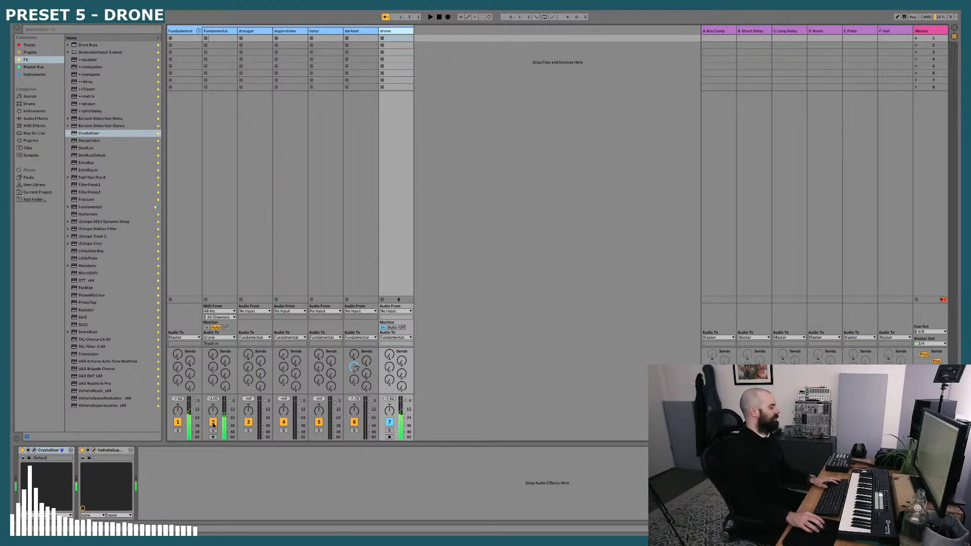
- Fade out and mute the second Fundamental track, and fold the Fundamental group
{"action": "left_click_drag", "start_coordinate": [229, 401], "coordinate": [228, 433]}
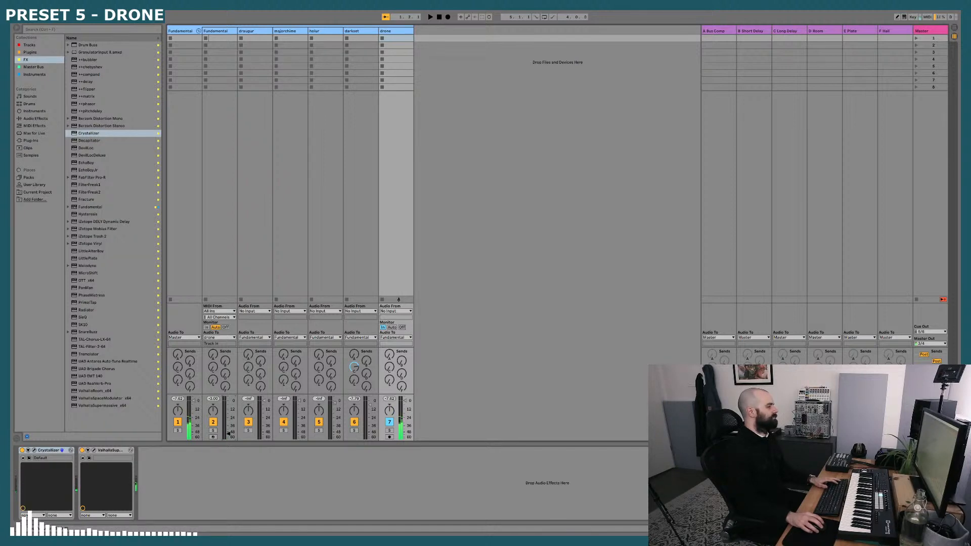
{"action": "left_click", "coordinate": [213, 422]}
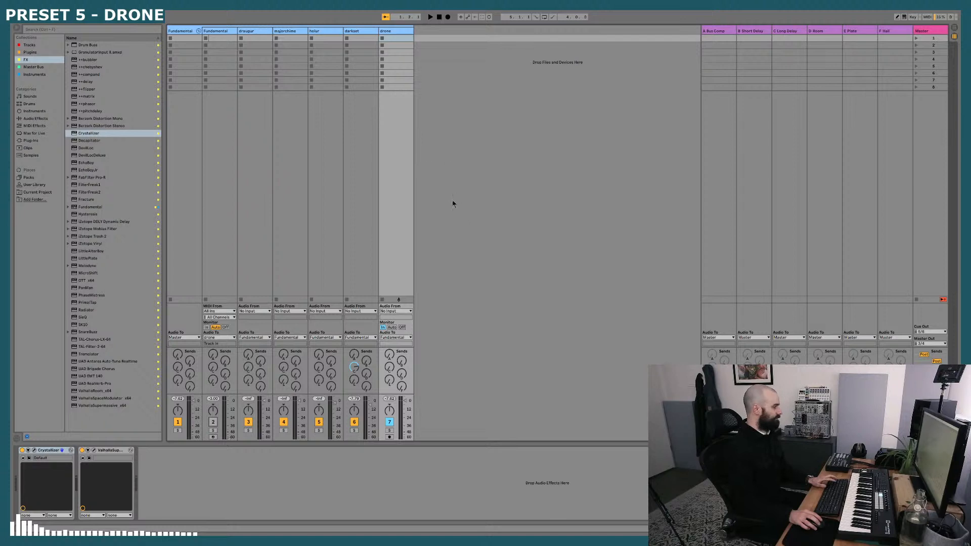
{"action": "left_click", "coordinate": [198, 31]}
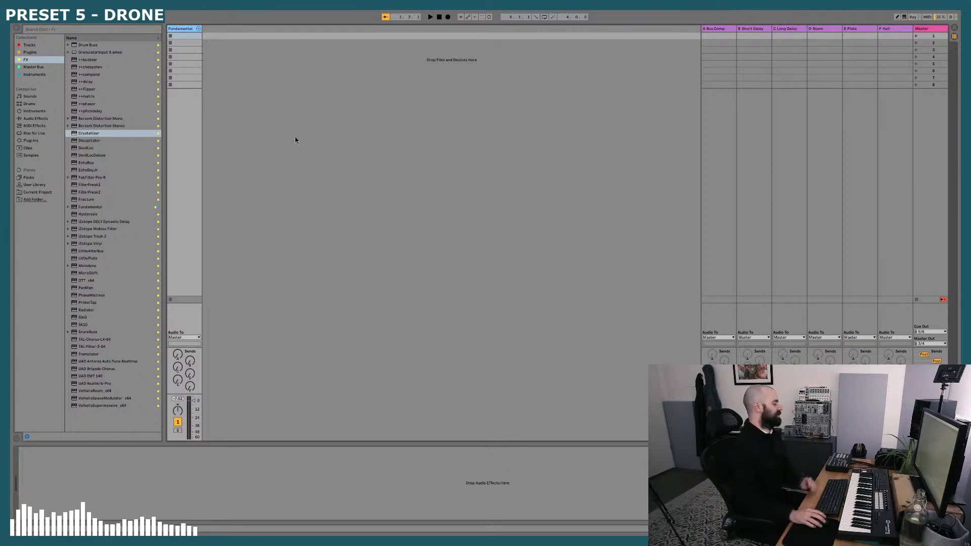
- Leave full screen and open the recent Live set containing the vocal tracks, discarding the changes to Fundamental Presets
{"action": "key", "text": "F11"}
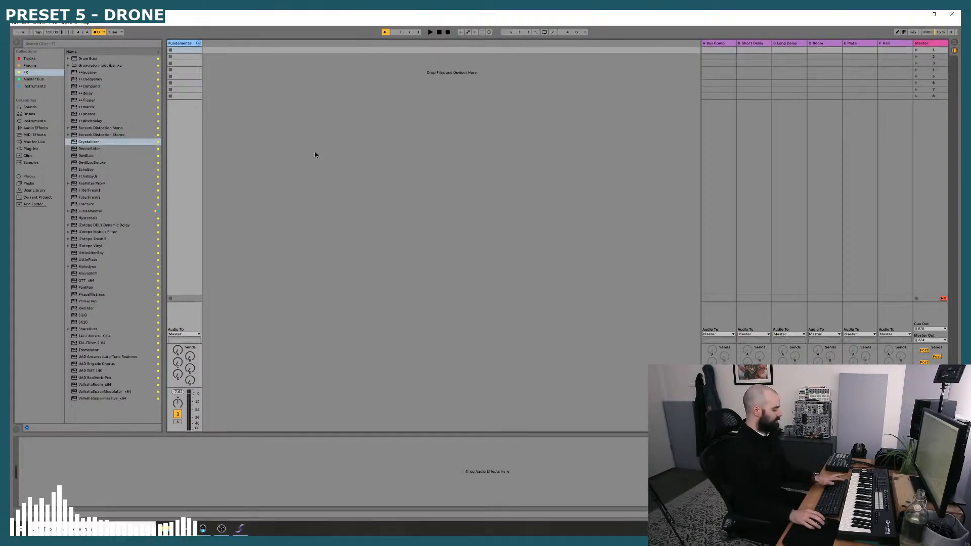
{"action": "left_click", "coordinate": [22, 23]}
{"action": "mouse_move", "coordinate": [91, 46]}
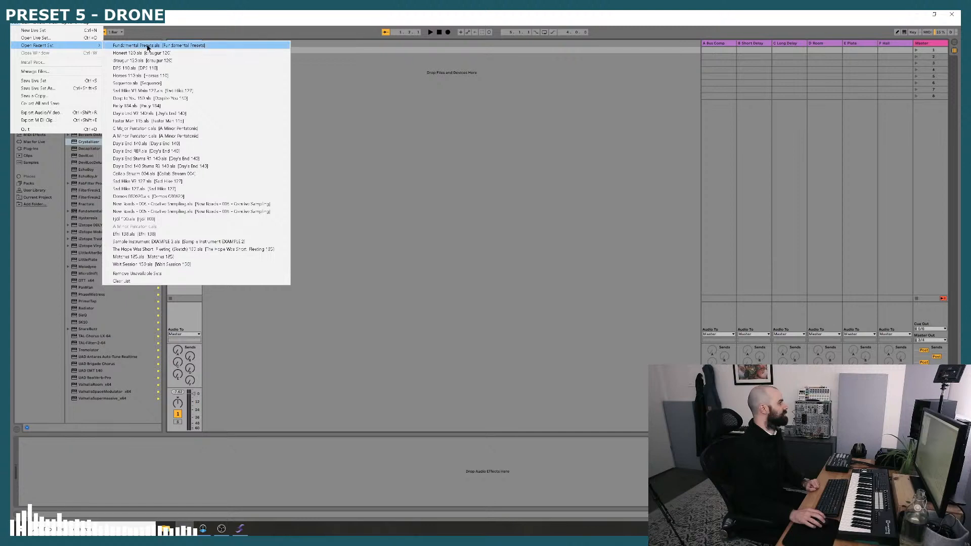
{"action": "left_click", "coordinate": [146, 46]}
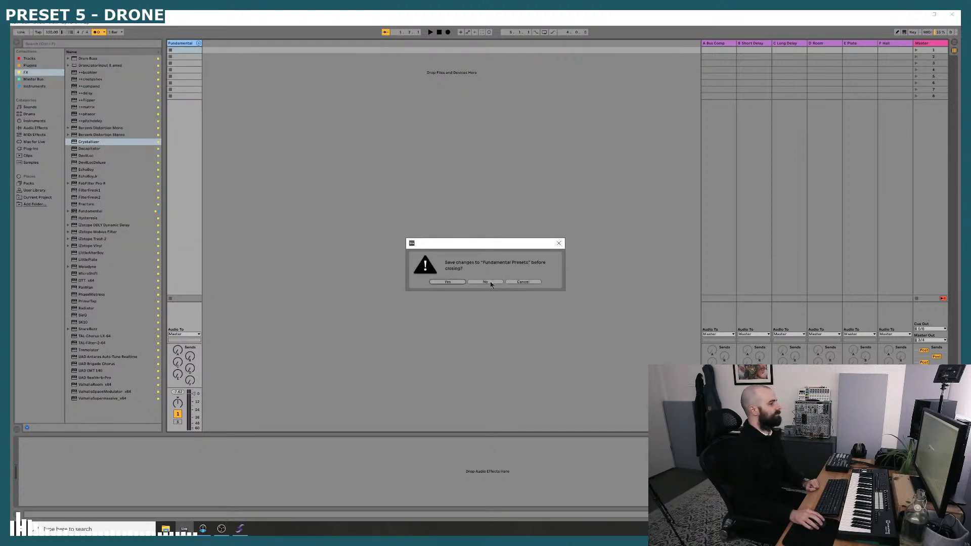
{"action": "left_click", "coordinate": [486, 282]}
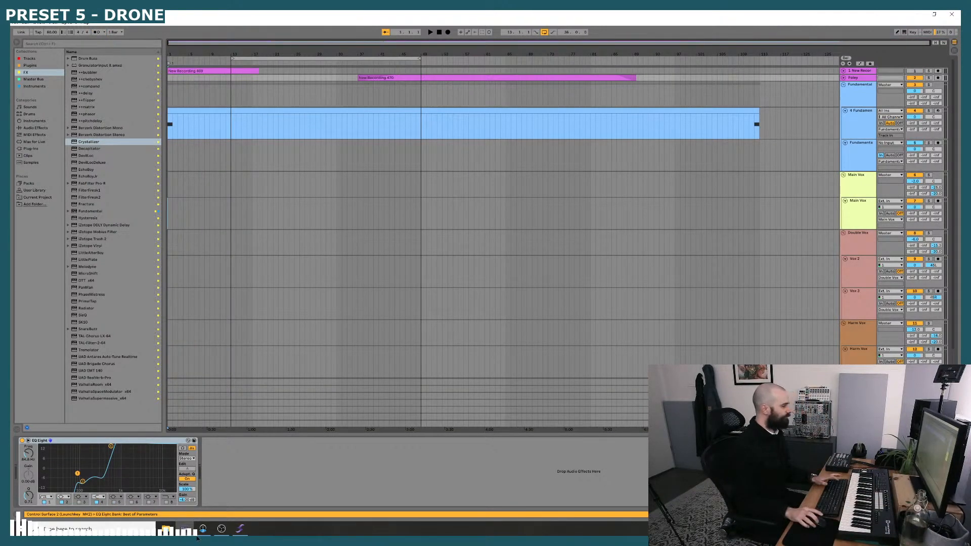
- Switch to the UA Console and unmute the CUE 1 sends of the MIC 1 and TWO NOTE channels
{"action": "left_click", "coordinate": [203, 528]}
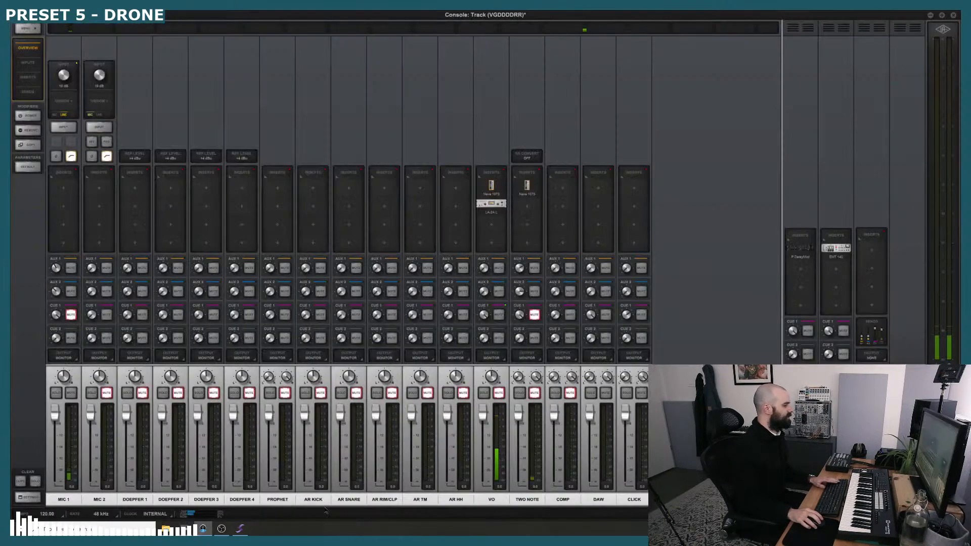
{"action": "left_click", "coordinate": [74, 318]}
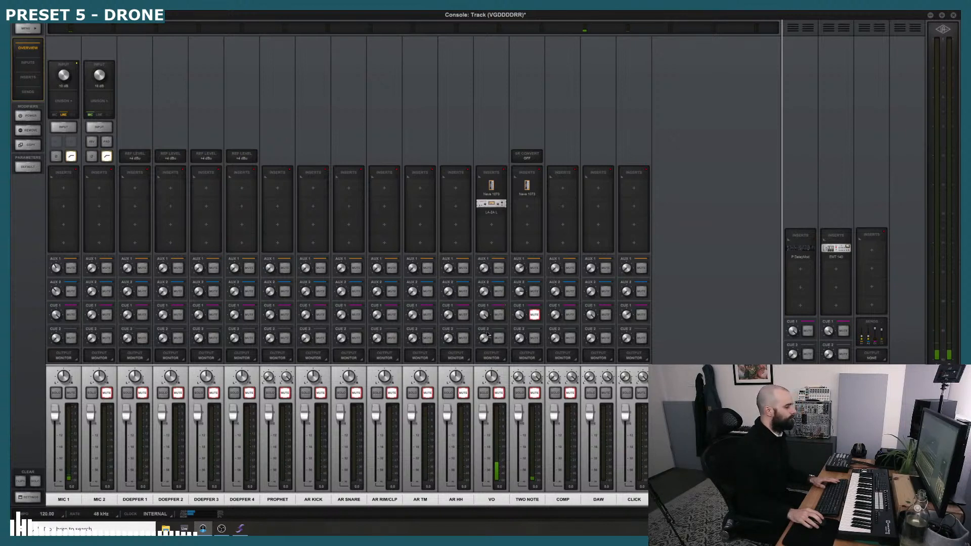
{"action": "left_click", "coordinate": [533, 314]}
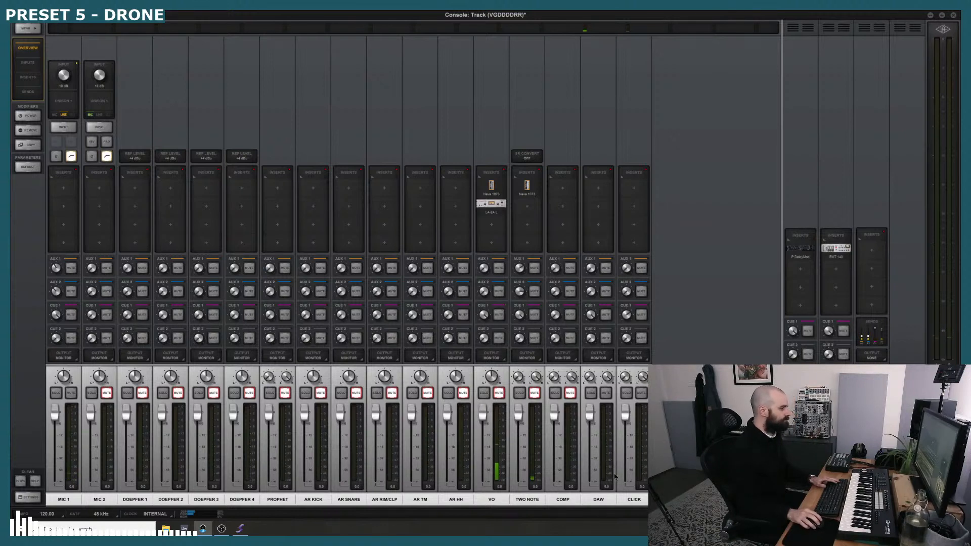
{"action": "left_click", "coordinate": [534, 394]}
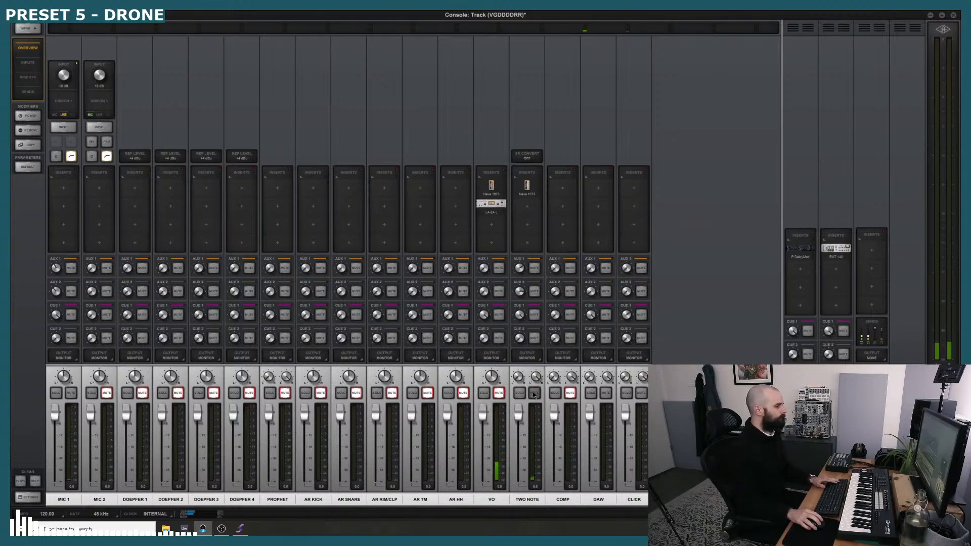
- Switch to OBS to change the on-screen section title to LIVE, and return to Ableton Live
{"action": "left_click", "coordinate": [181, 536]}
{"action": "left_click", "coordinate": [222, 531]}
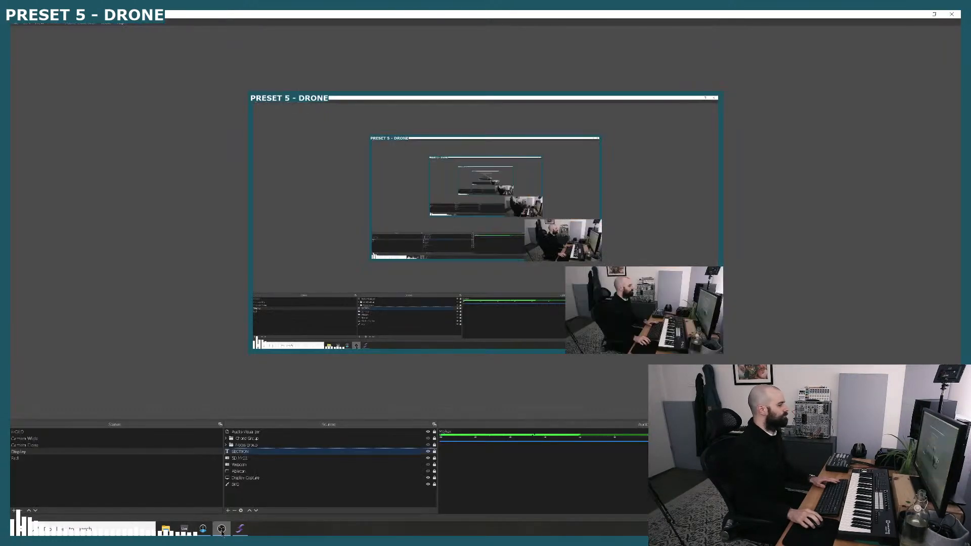
{"action": "left_click", "coordinate": [184, 530]}
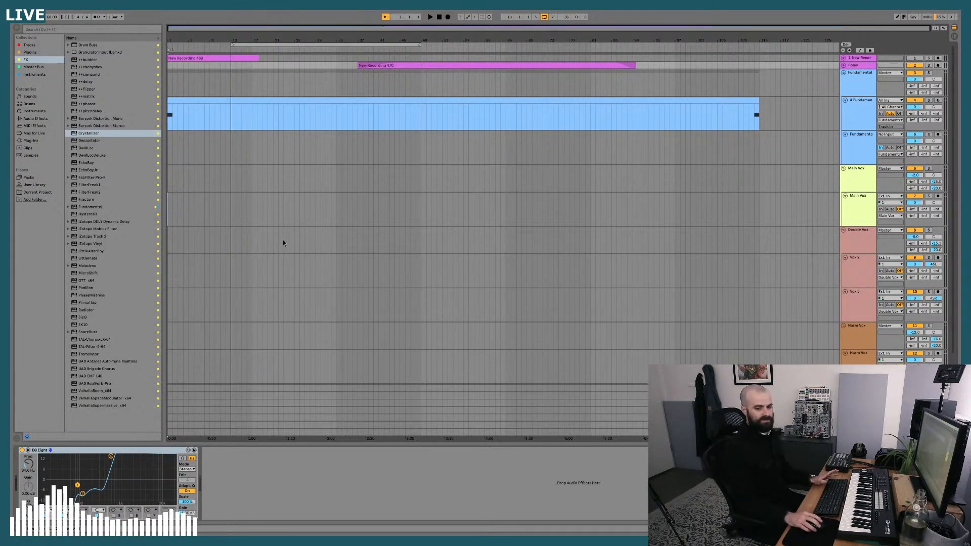
- Solo and unfold the first New Recording track and turn off the arrangement loop
{"action": "left_click", "coordinate": [930, 59]}
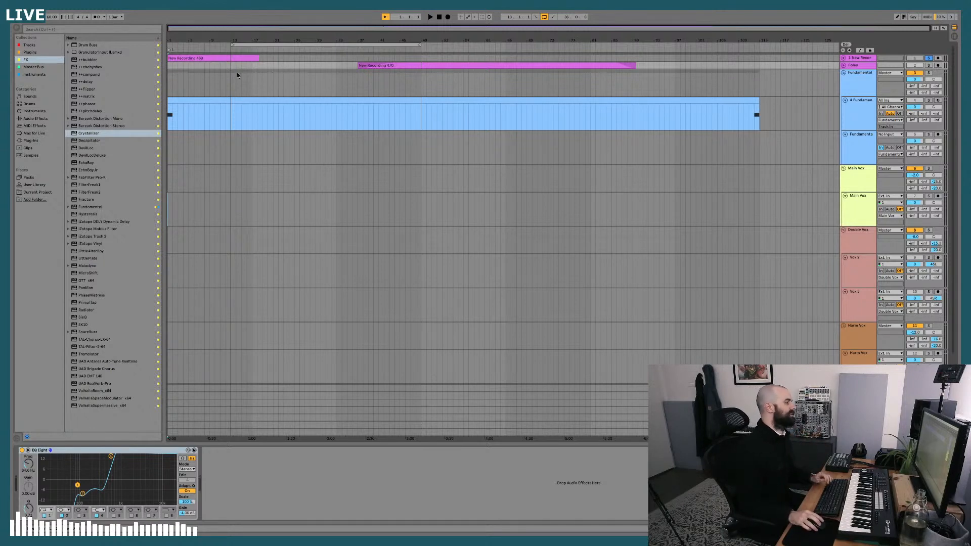
{"action": "left_click", "coordinate": [843, 57]}
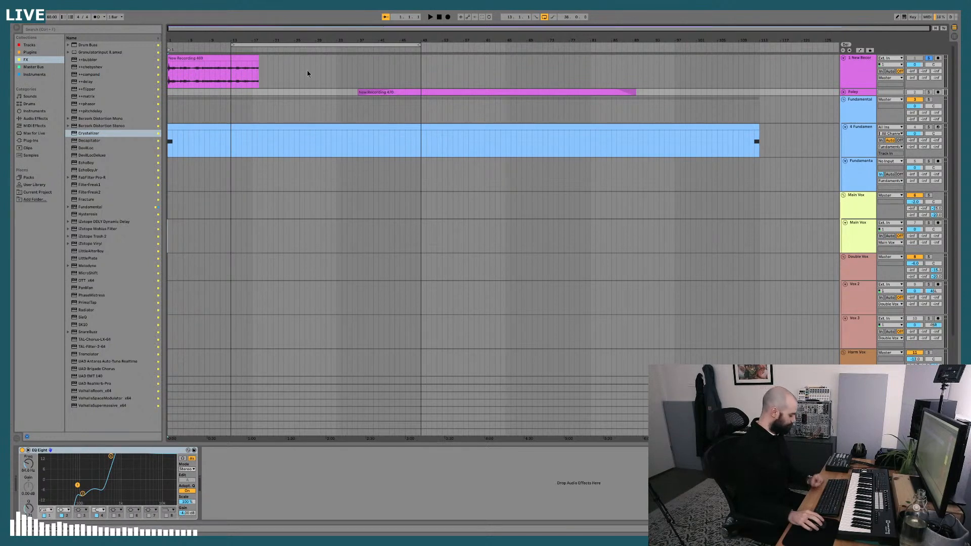
{"action": "key", "text": "ctrl+l"}
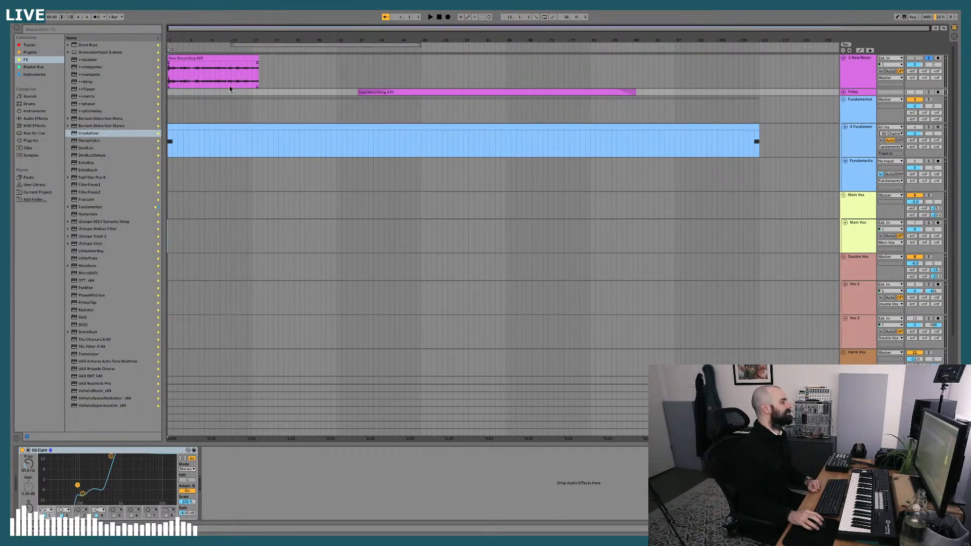